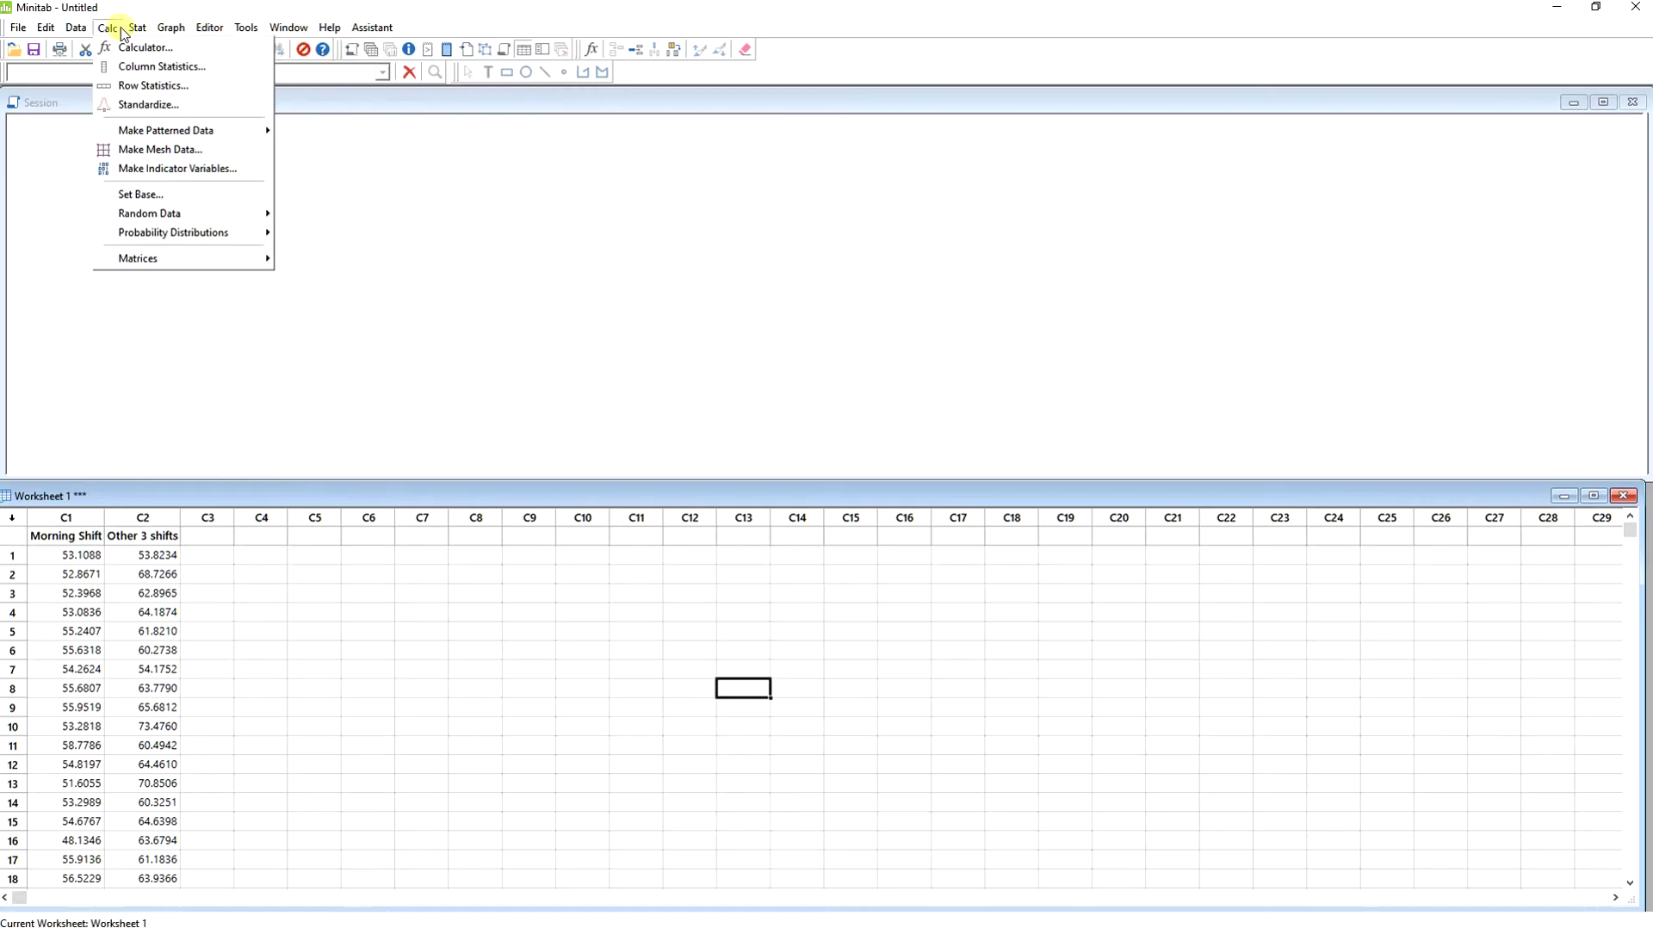
{"action": "mouse_move", "coordinate": [284, 49]}
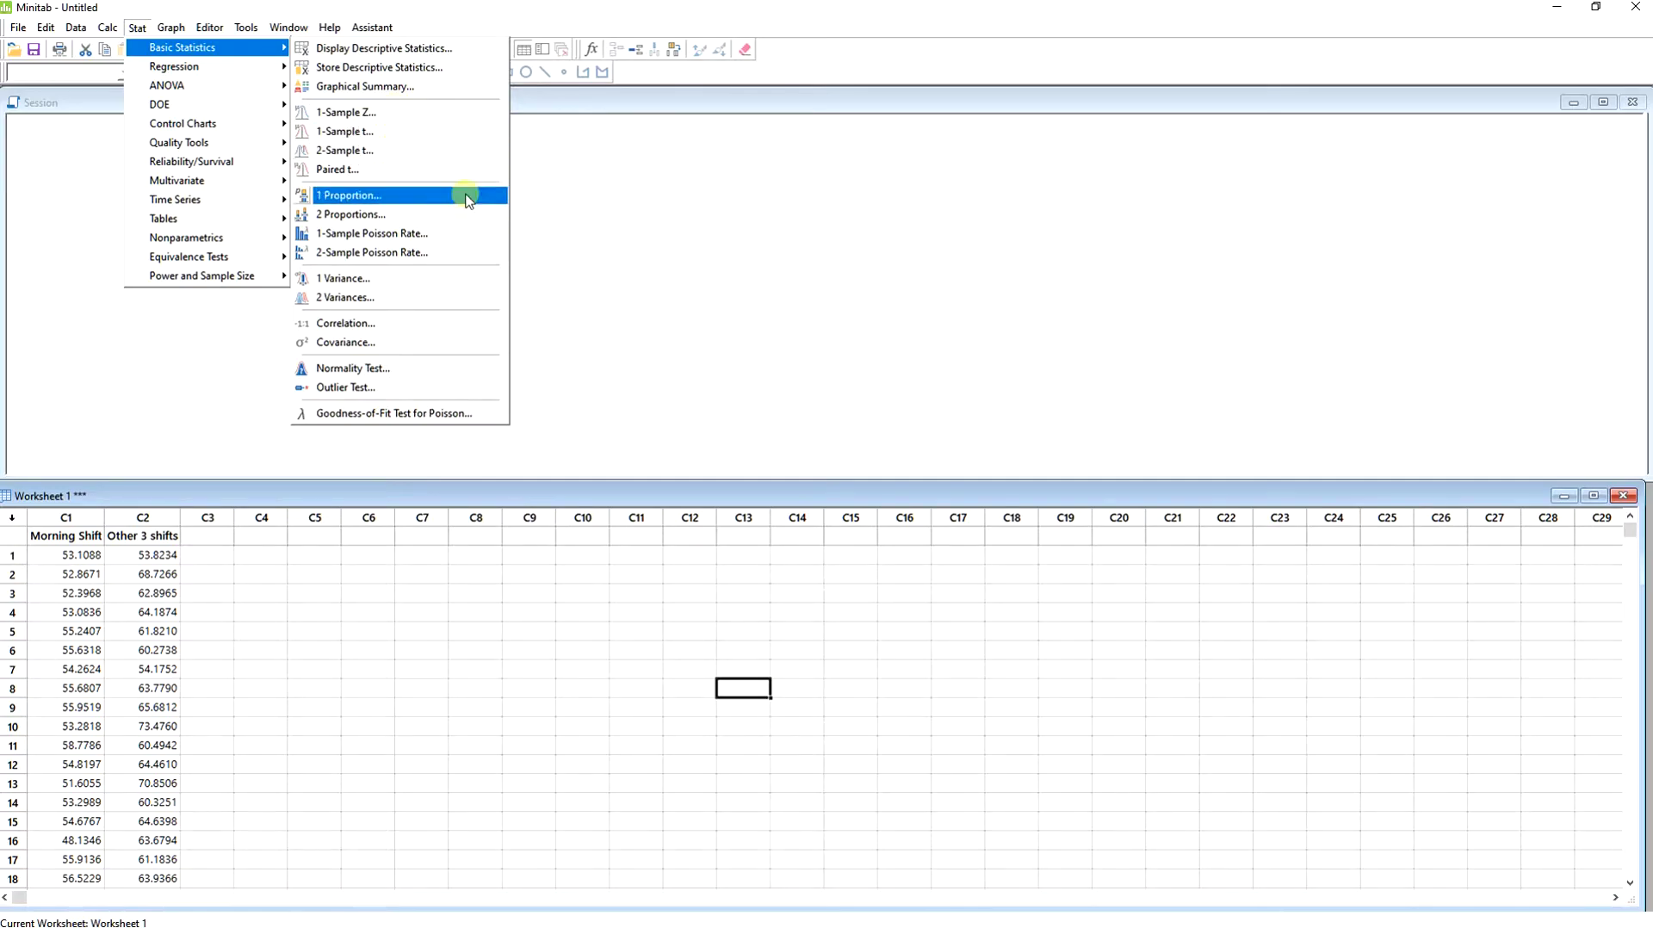
{"action": "left_click", "coordinate": [328, 613]}
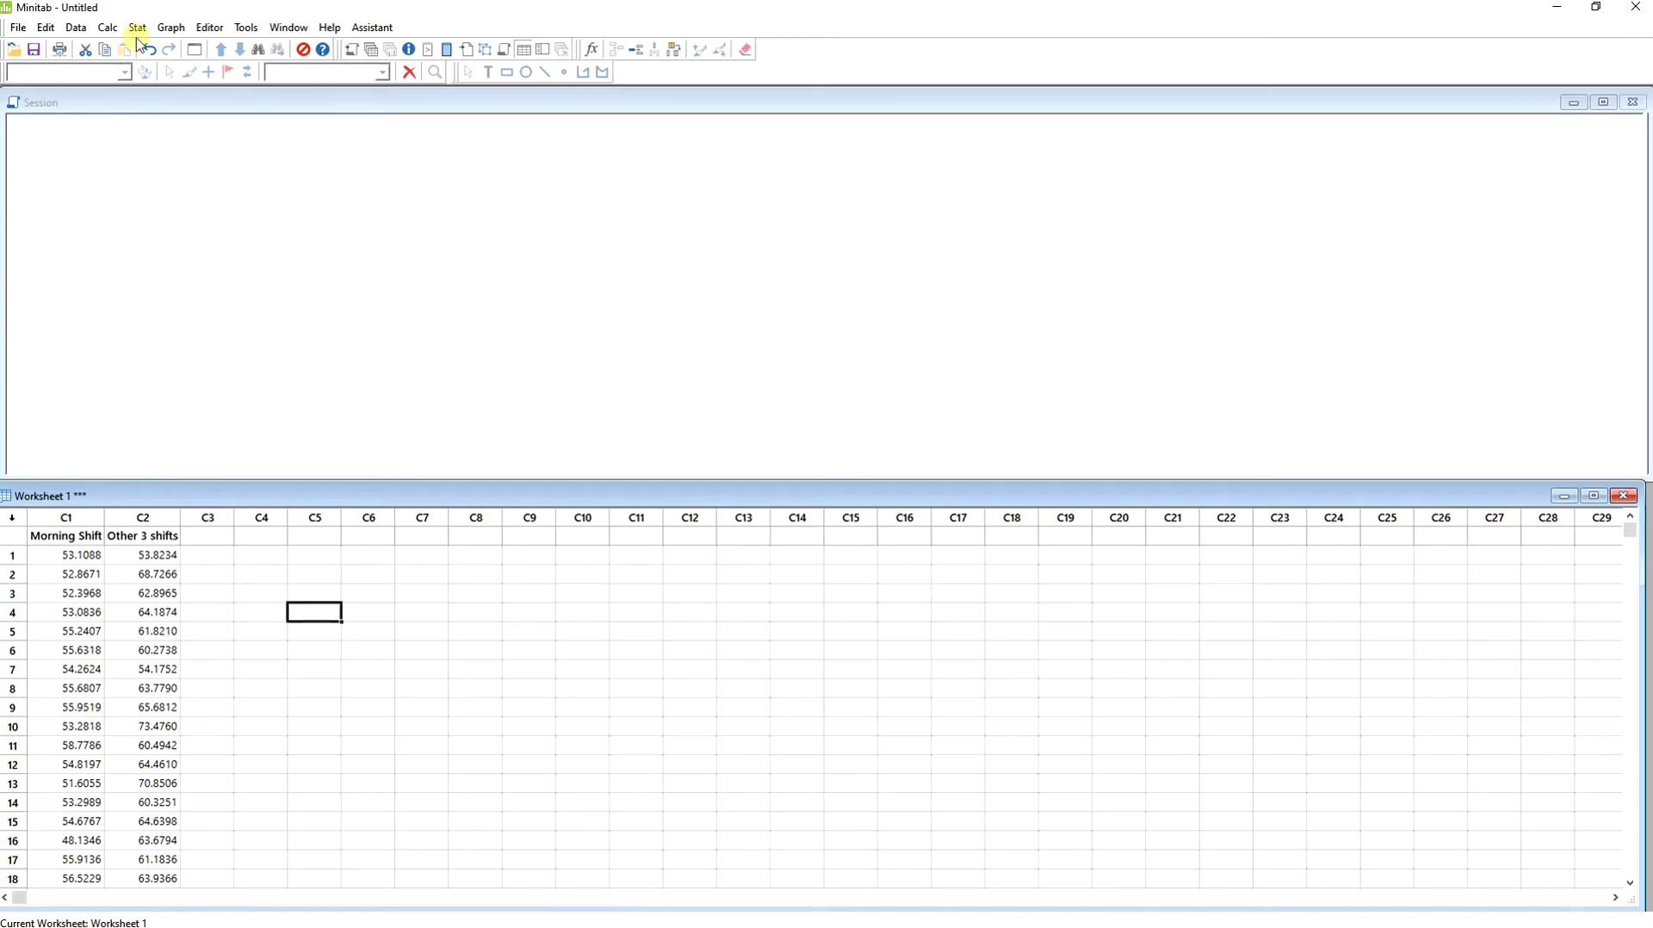
{"action": "left_click", "coordinate": [137, 32]}
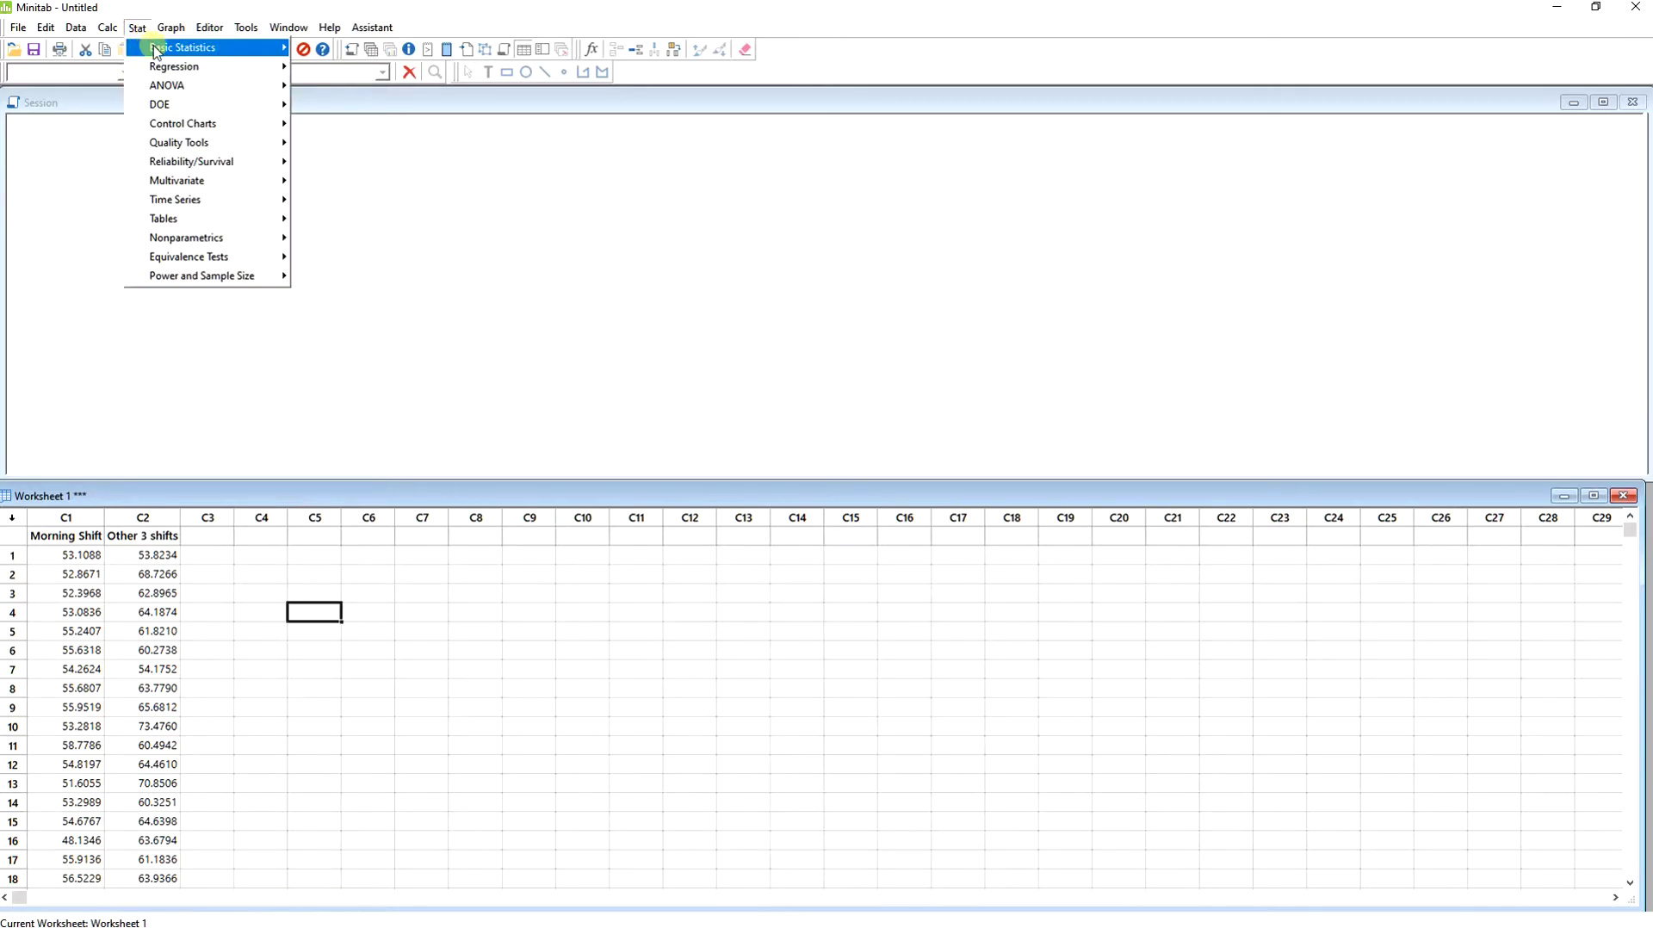
{"action": "mouse_move", "coordinate": [156, 51]}
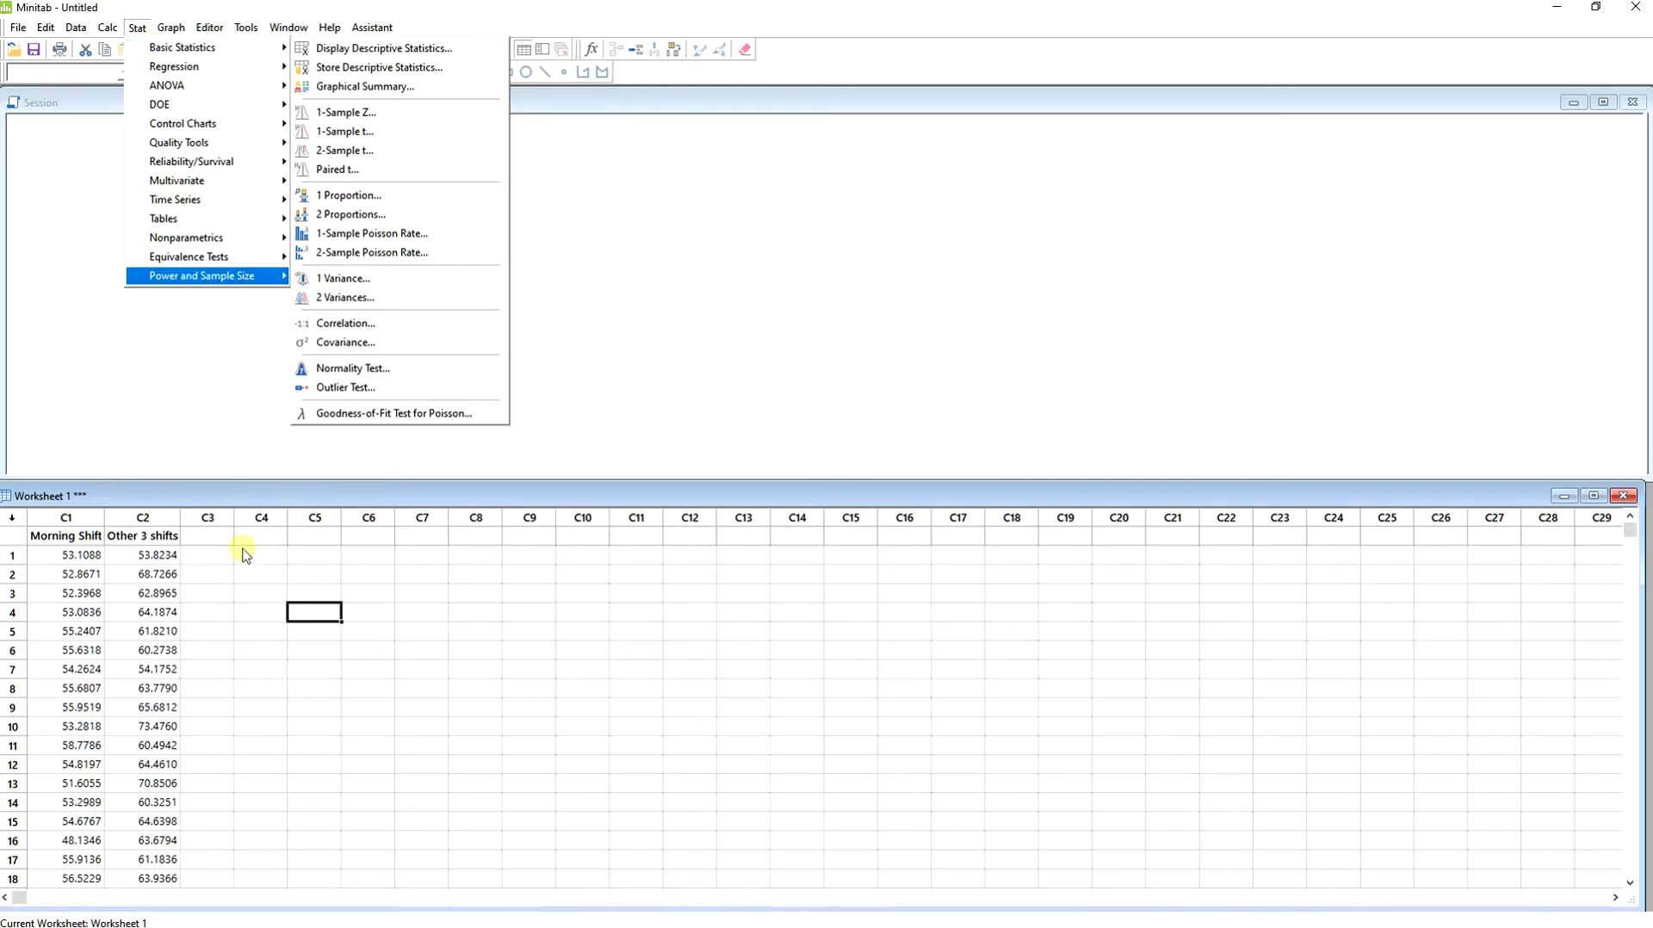
{"action": "left_click", "coordinate": [247, 630]}
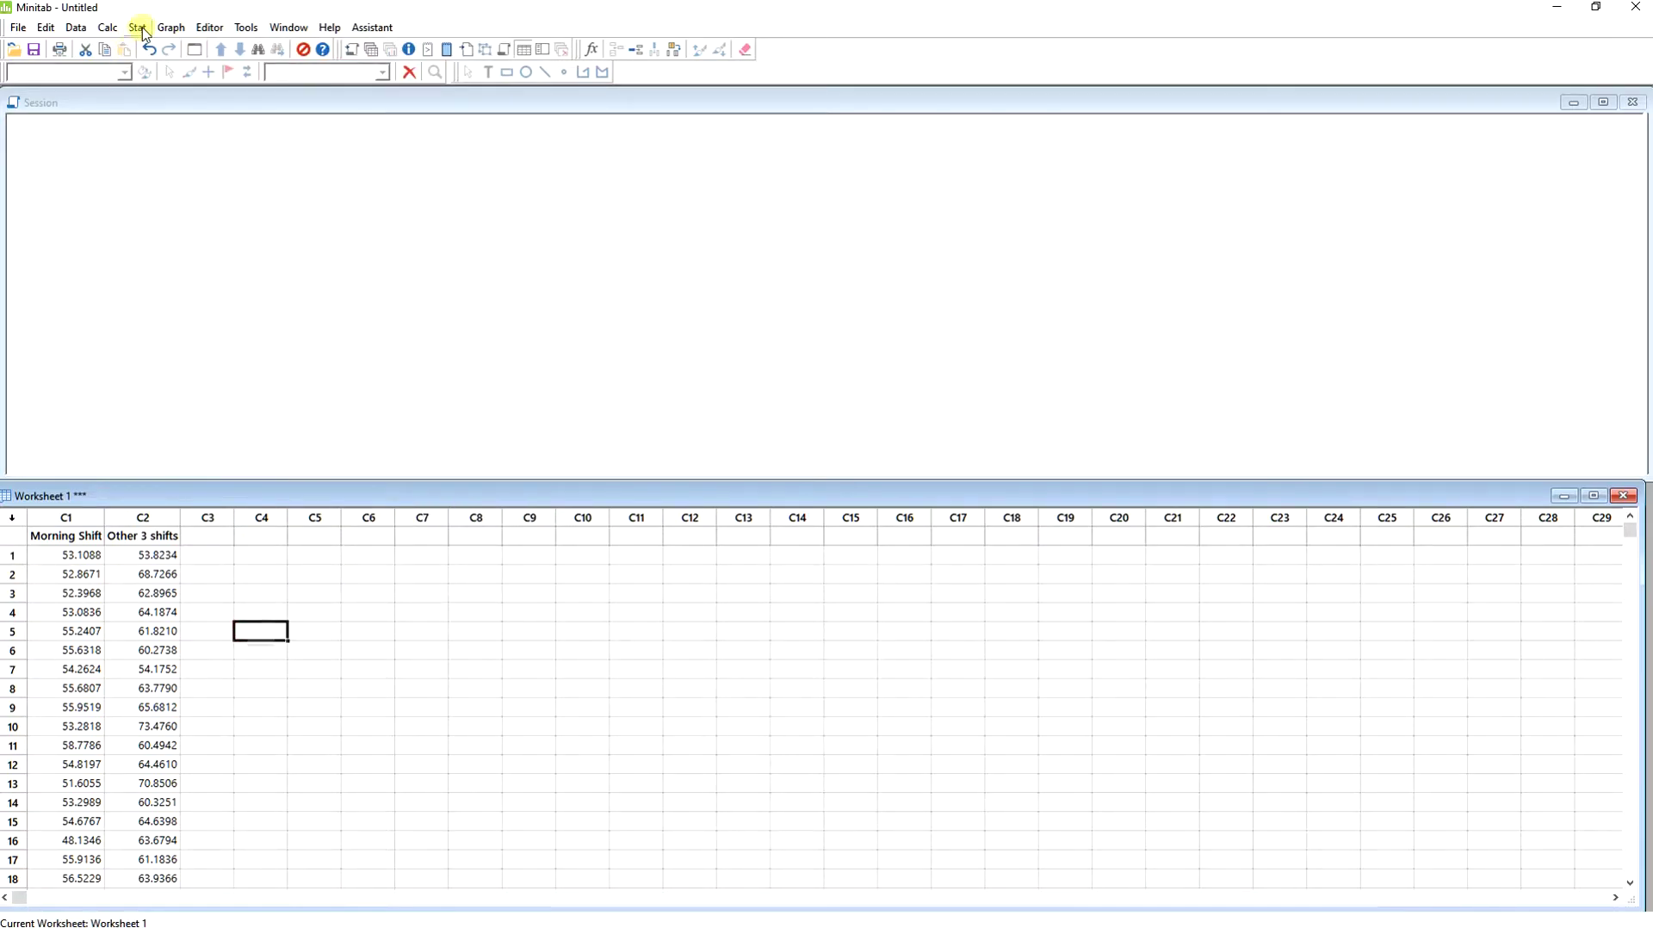
Step: Start a two-sample t-test for the mean and set its data source to summarized data
{"action": "left_click", "coordinate": [137, 27]}
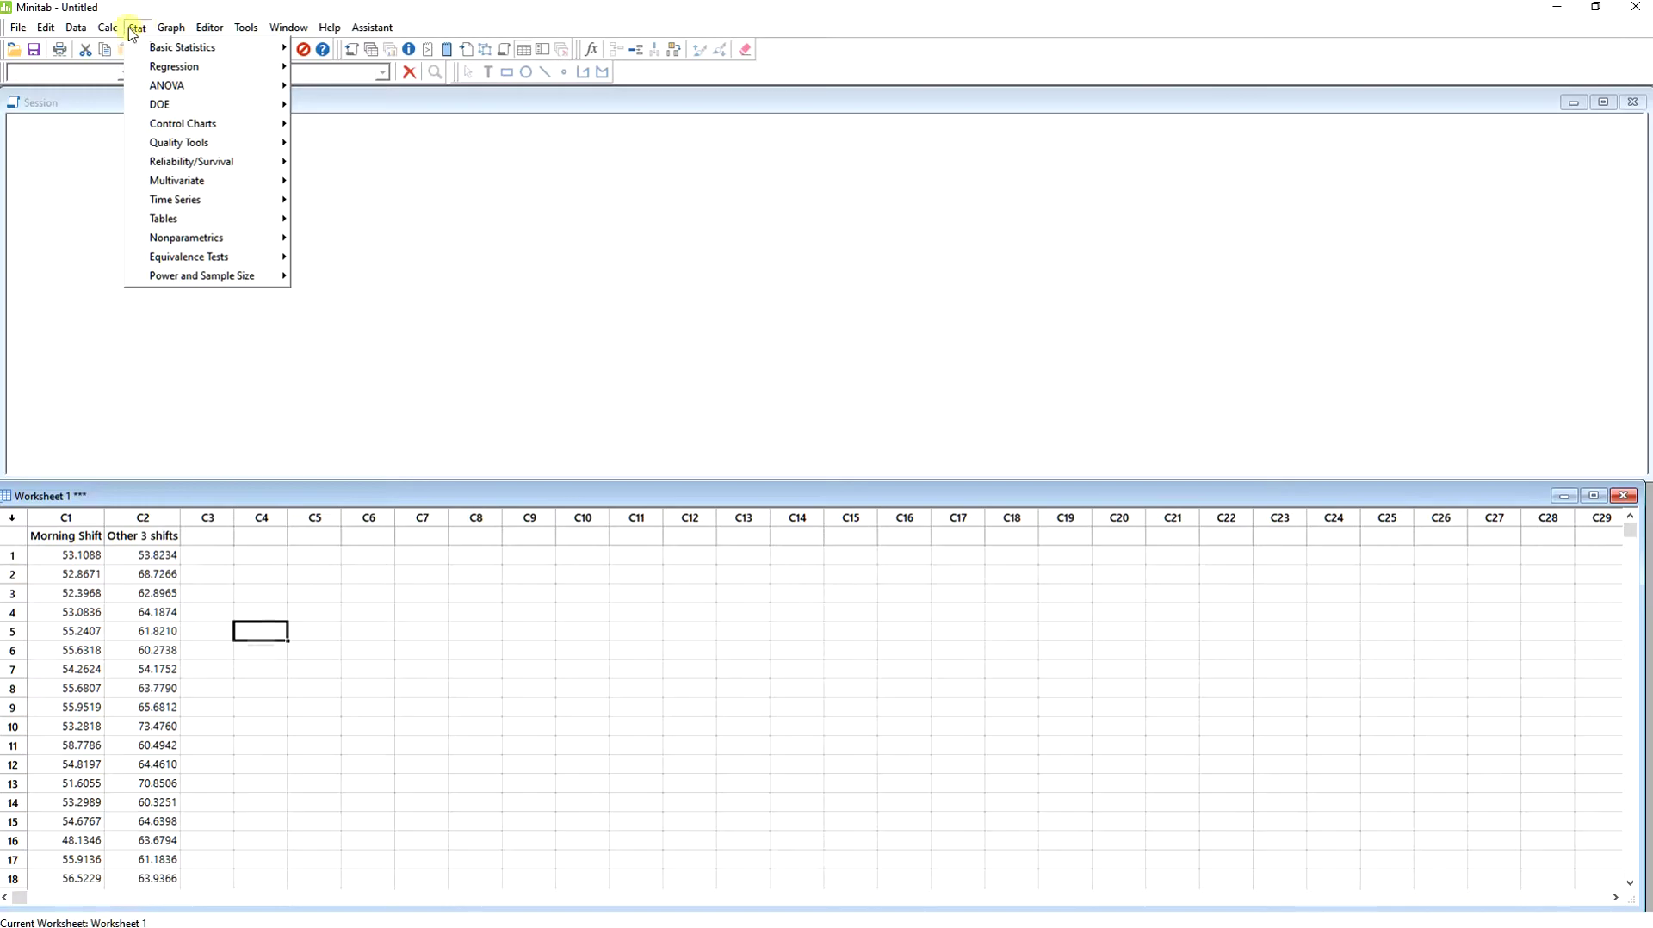
{"action": "mouse_move", "coordinate": [84, 33]}
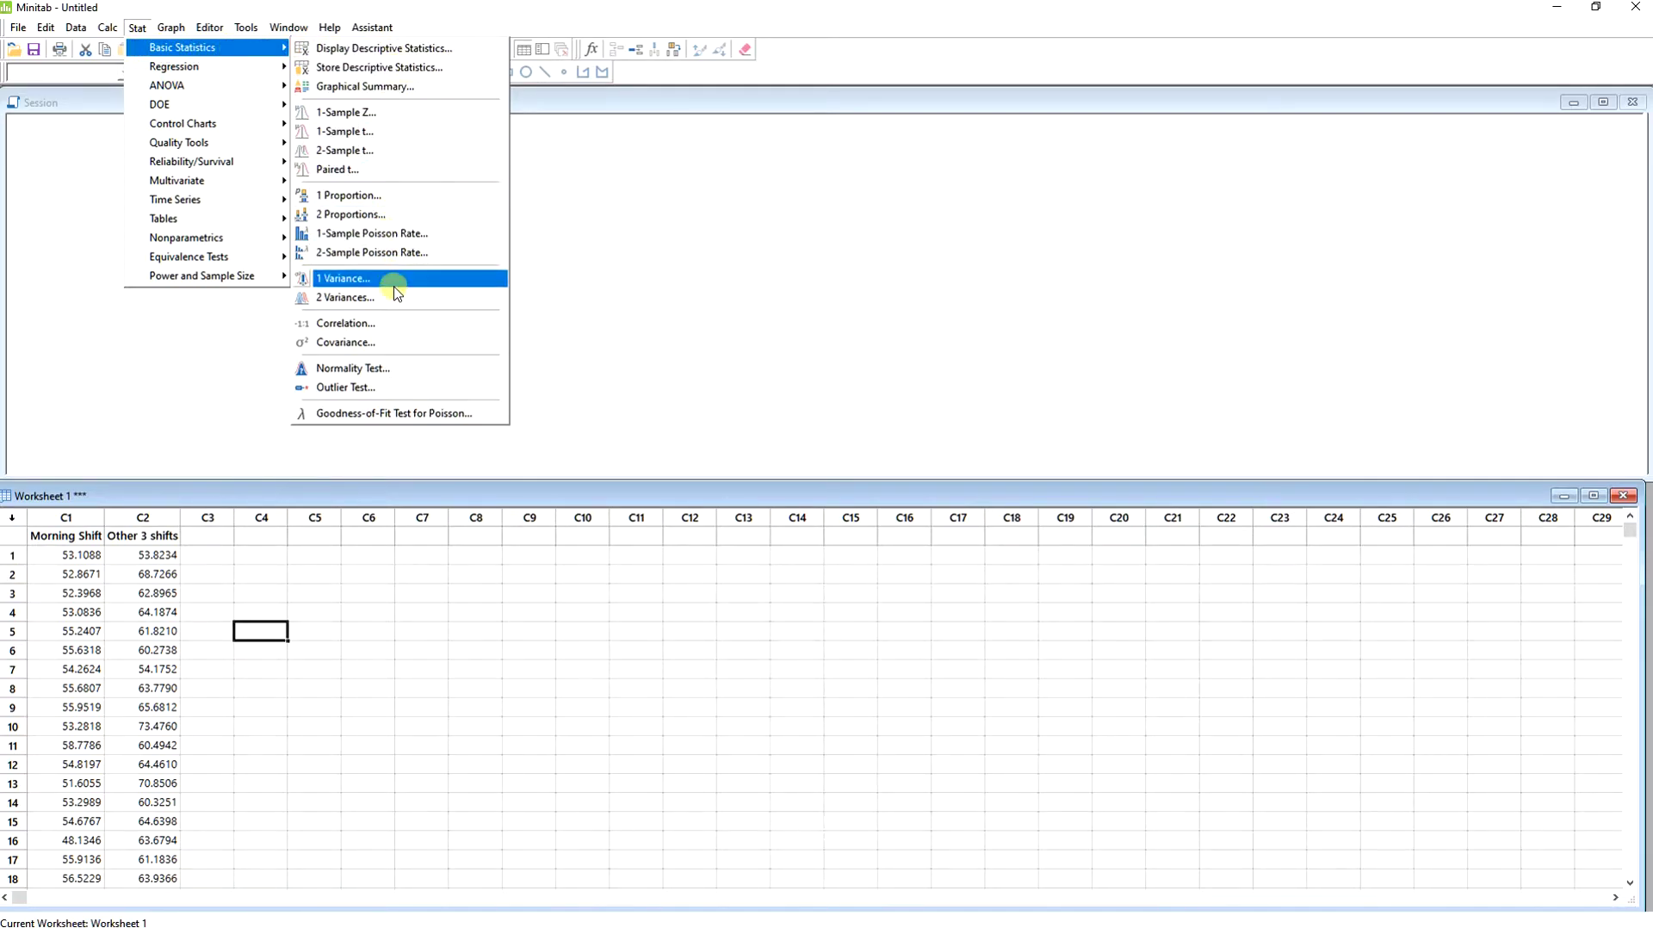
{"action": "left_click", "coordinate": [365, 153]}
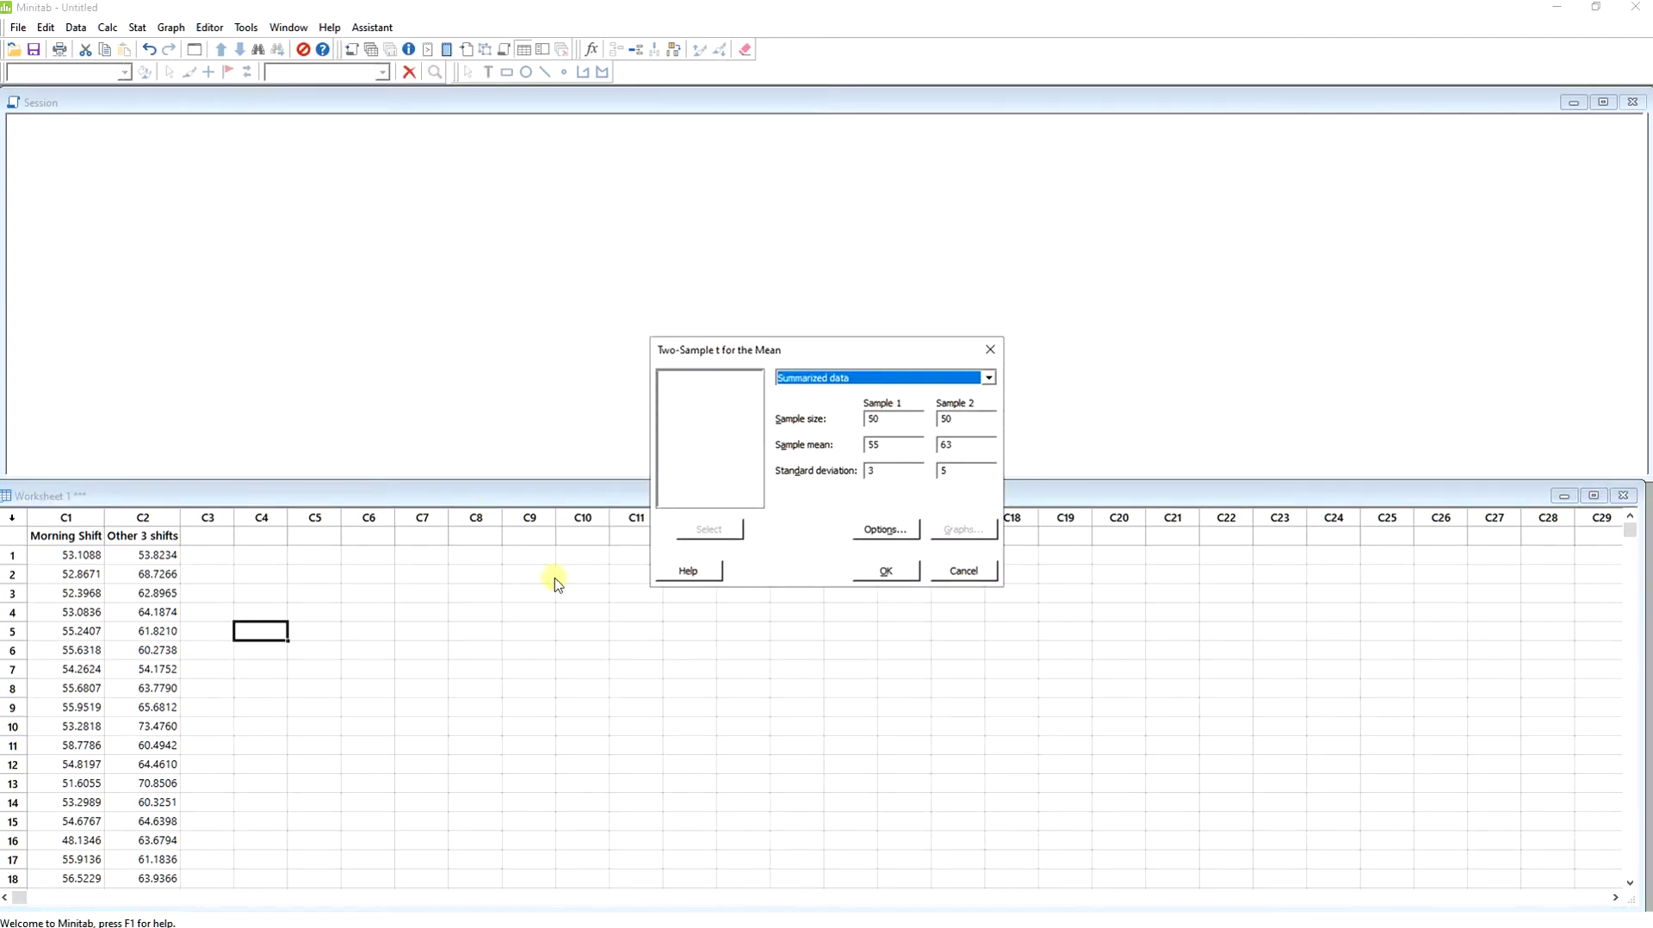
{"action": "key", "text": "alt+Tab"}
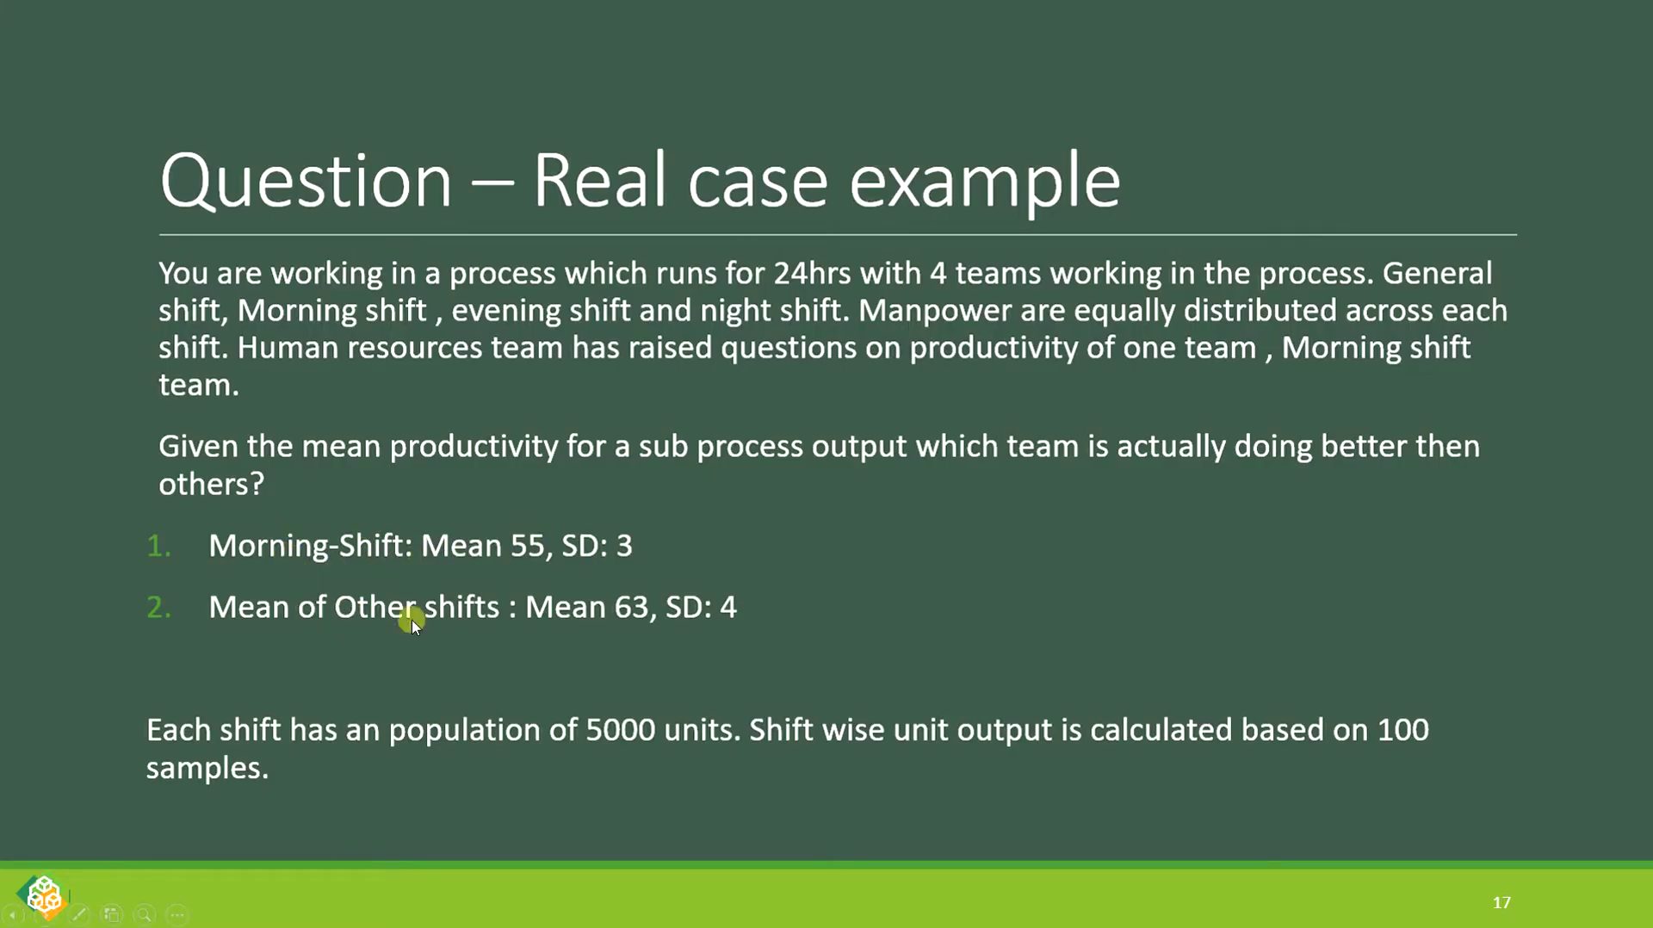
{"action": "key", "text": "alt+Tab"}
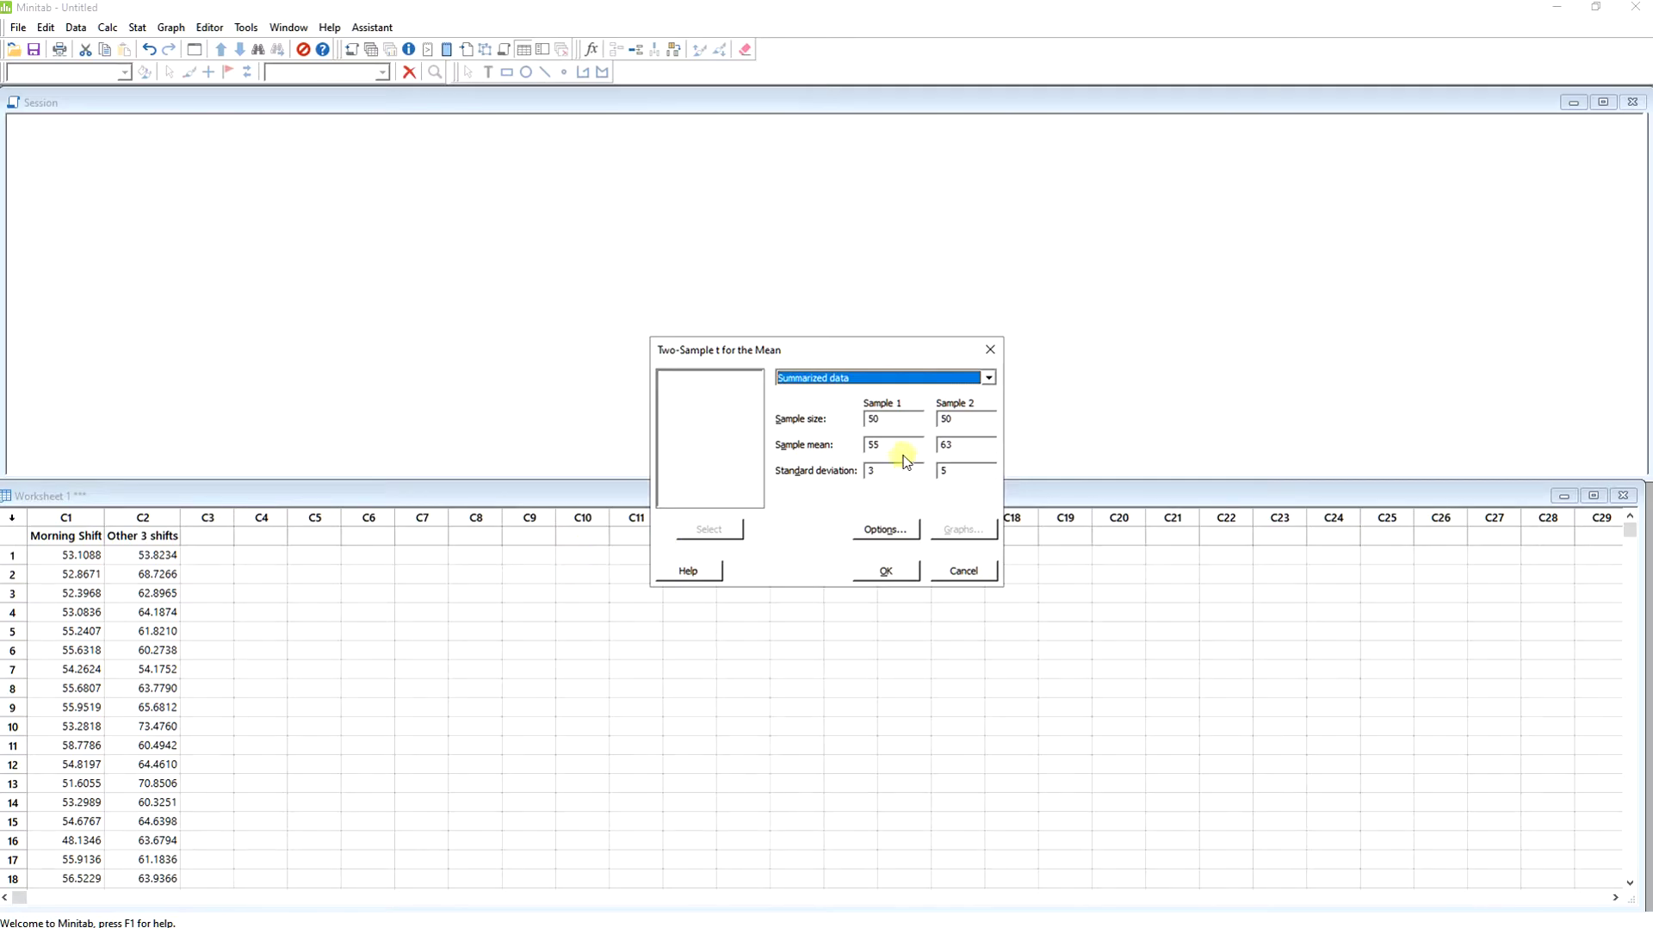
{"action": "left_click", "coordinate": [880, 376]}
{"action": "left_click", "coordinate": [878, 393]}
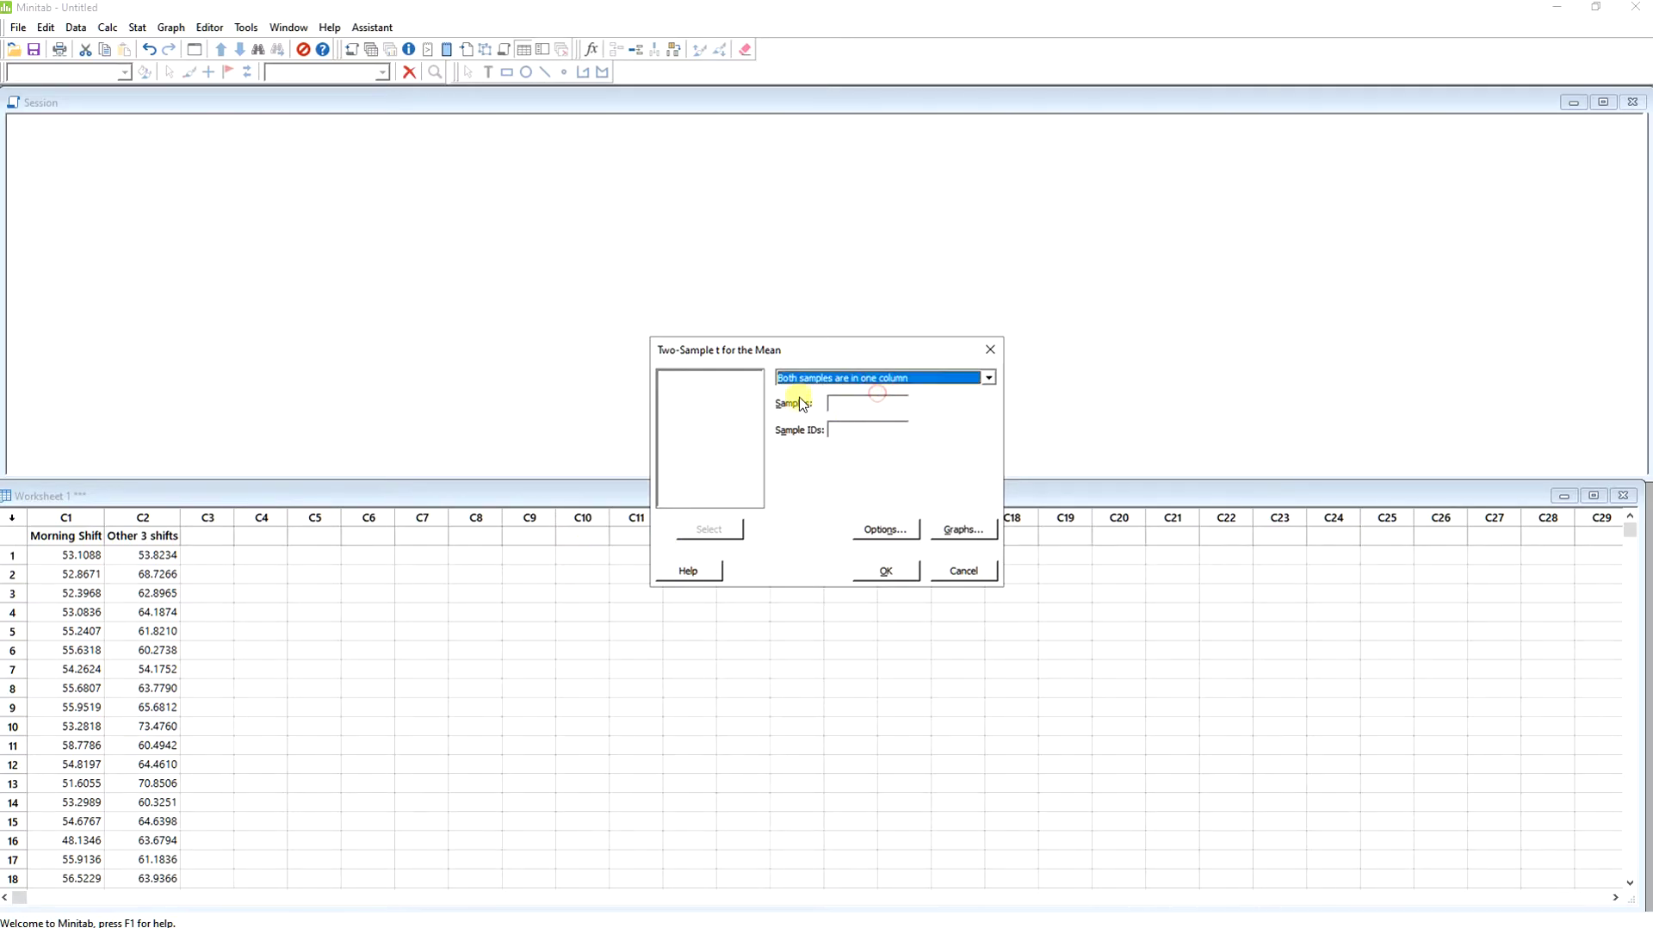
{"action": "left_click", "coordinate": [793, 382]}
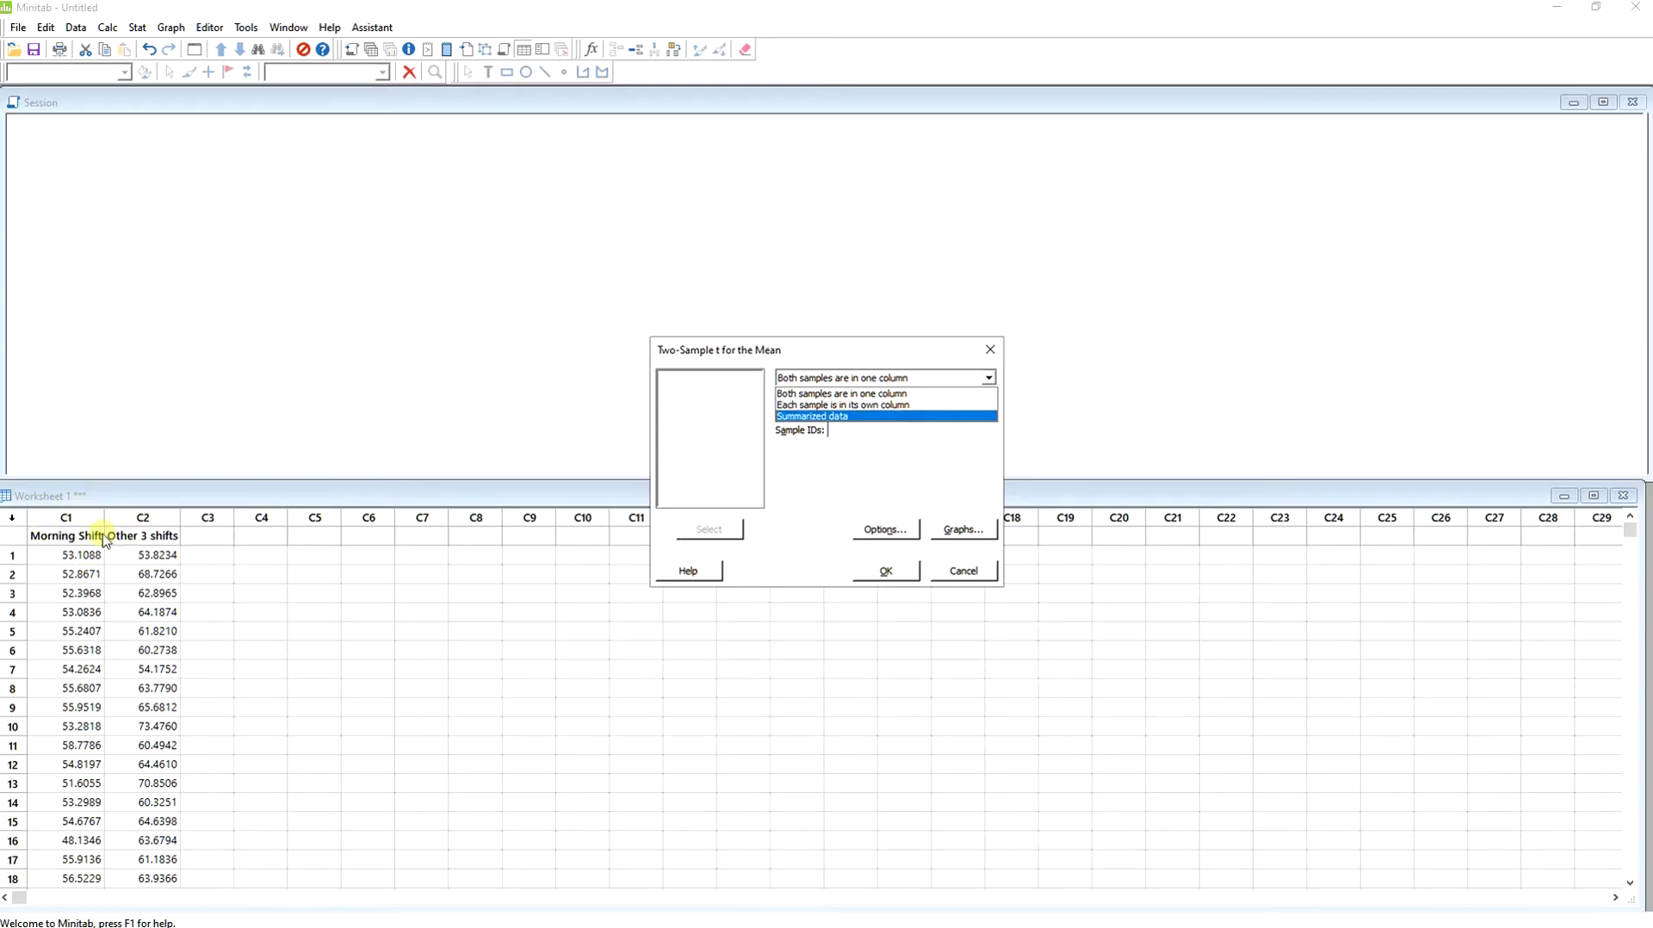
{"action": "left_click", "coordinate": [861, 418]}
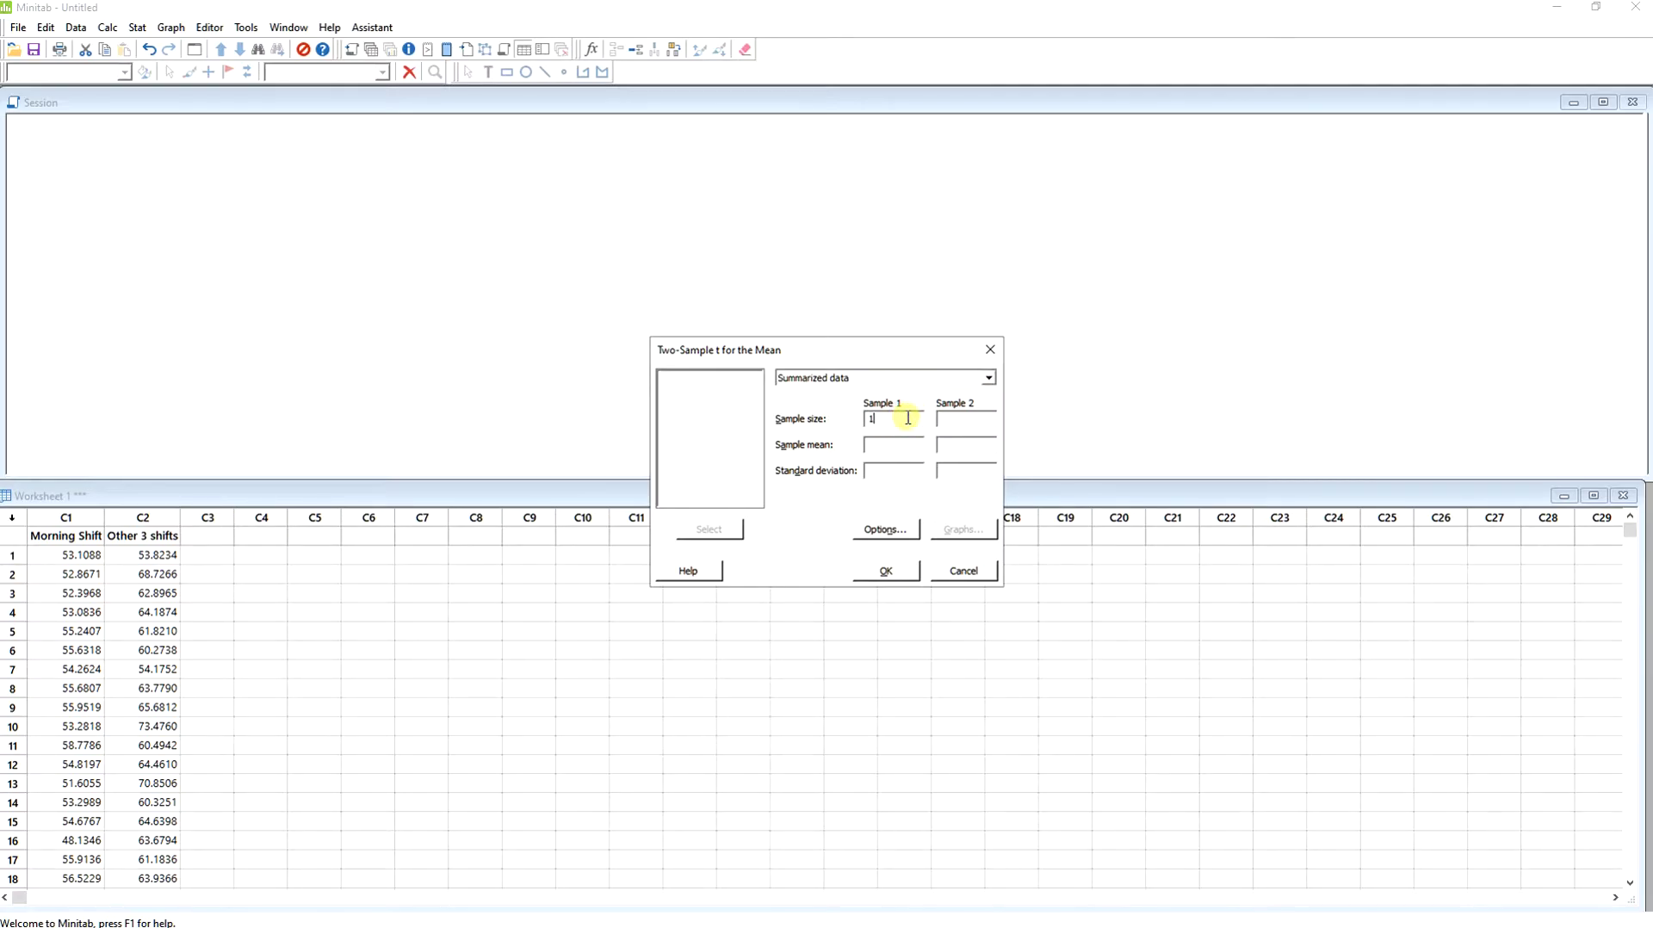
Step: Enter a sample size of 100 for both samples, with sample means of 55 for Sample 1 and 63 for Sample 2
{"action": "left_click", "coordinate": [960, 421]}
{"action": "type", "text": "100"}
{"action": "key", "text": "alt+Tab"}
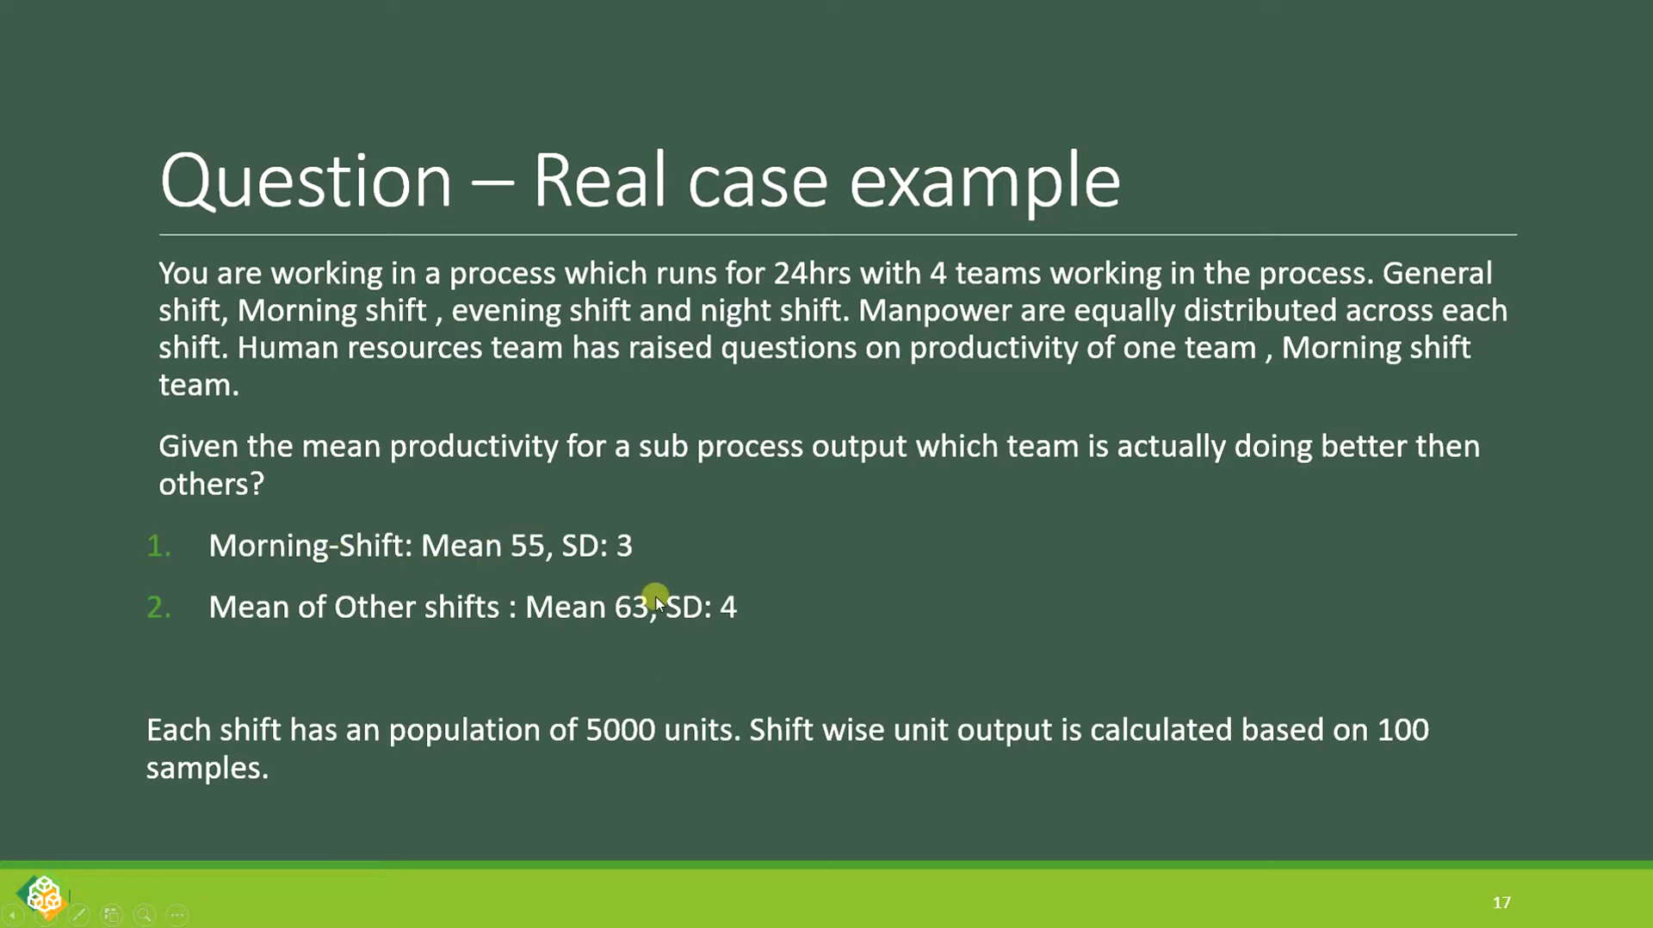
{"action": "key", "text": "alt+Tab"}
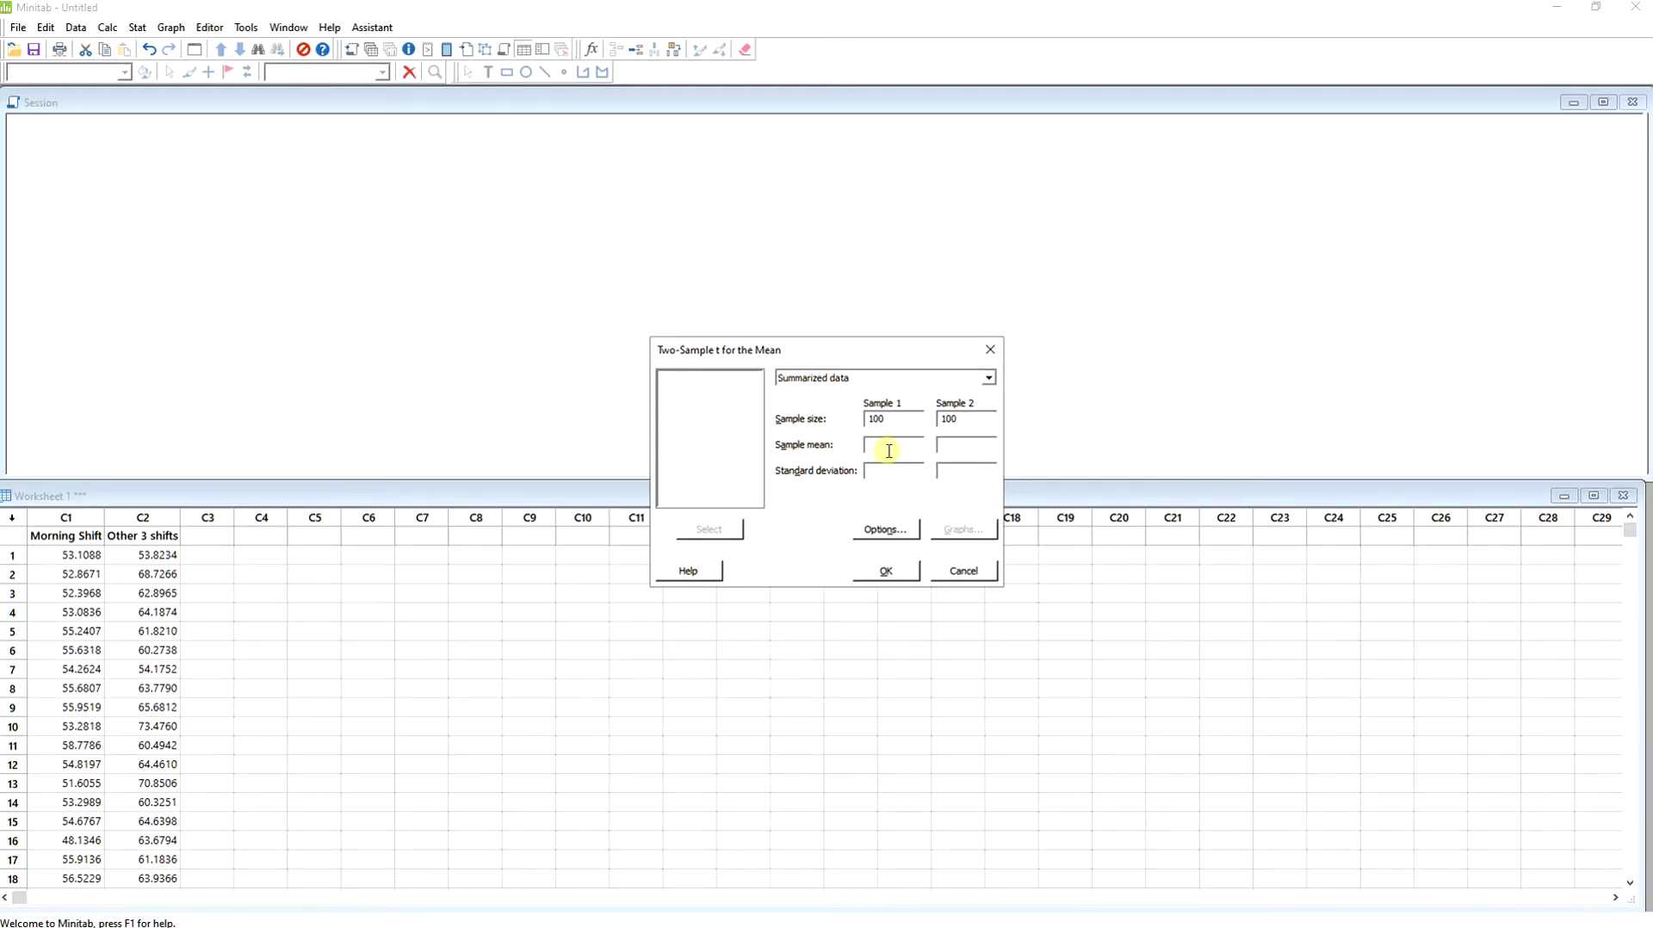
{"action": "type", "text": "556"}
Step: Check the case slide and set the standard deviations to 3 for Sample 1 and 4 for Sample 2
{"action": "key", "text": "alt+Tab"}
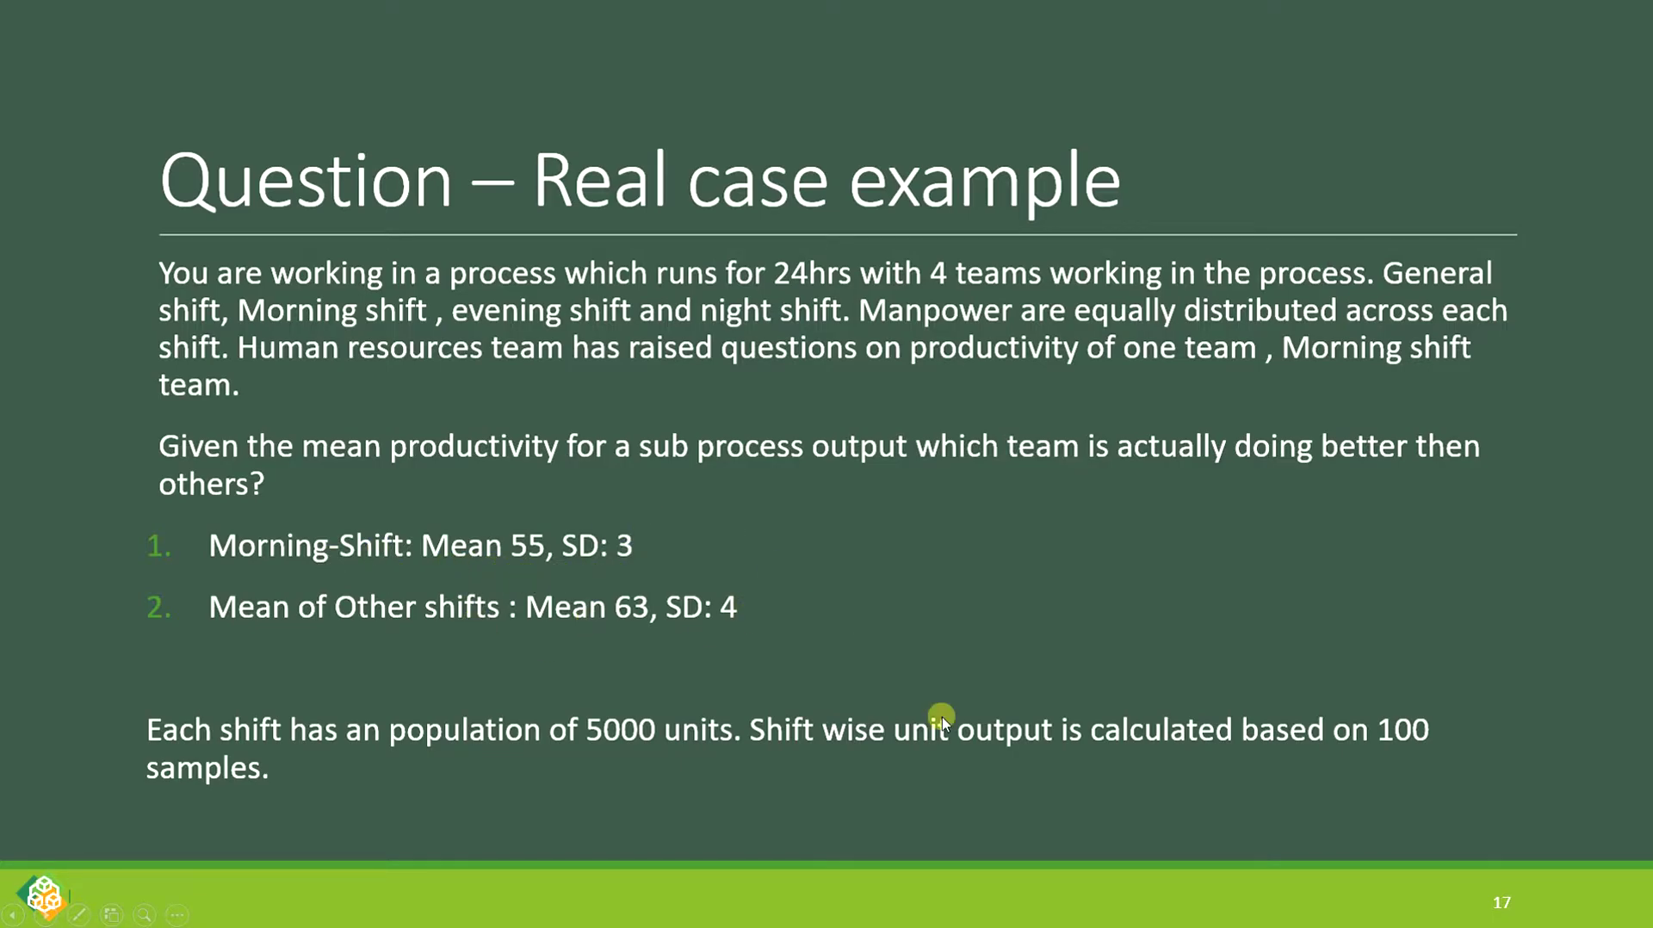
{"action": "key", "text": "alt+Tab"}
{"action": "left_click", "coordinate": [897, 473]}
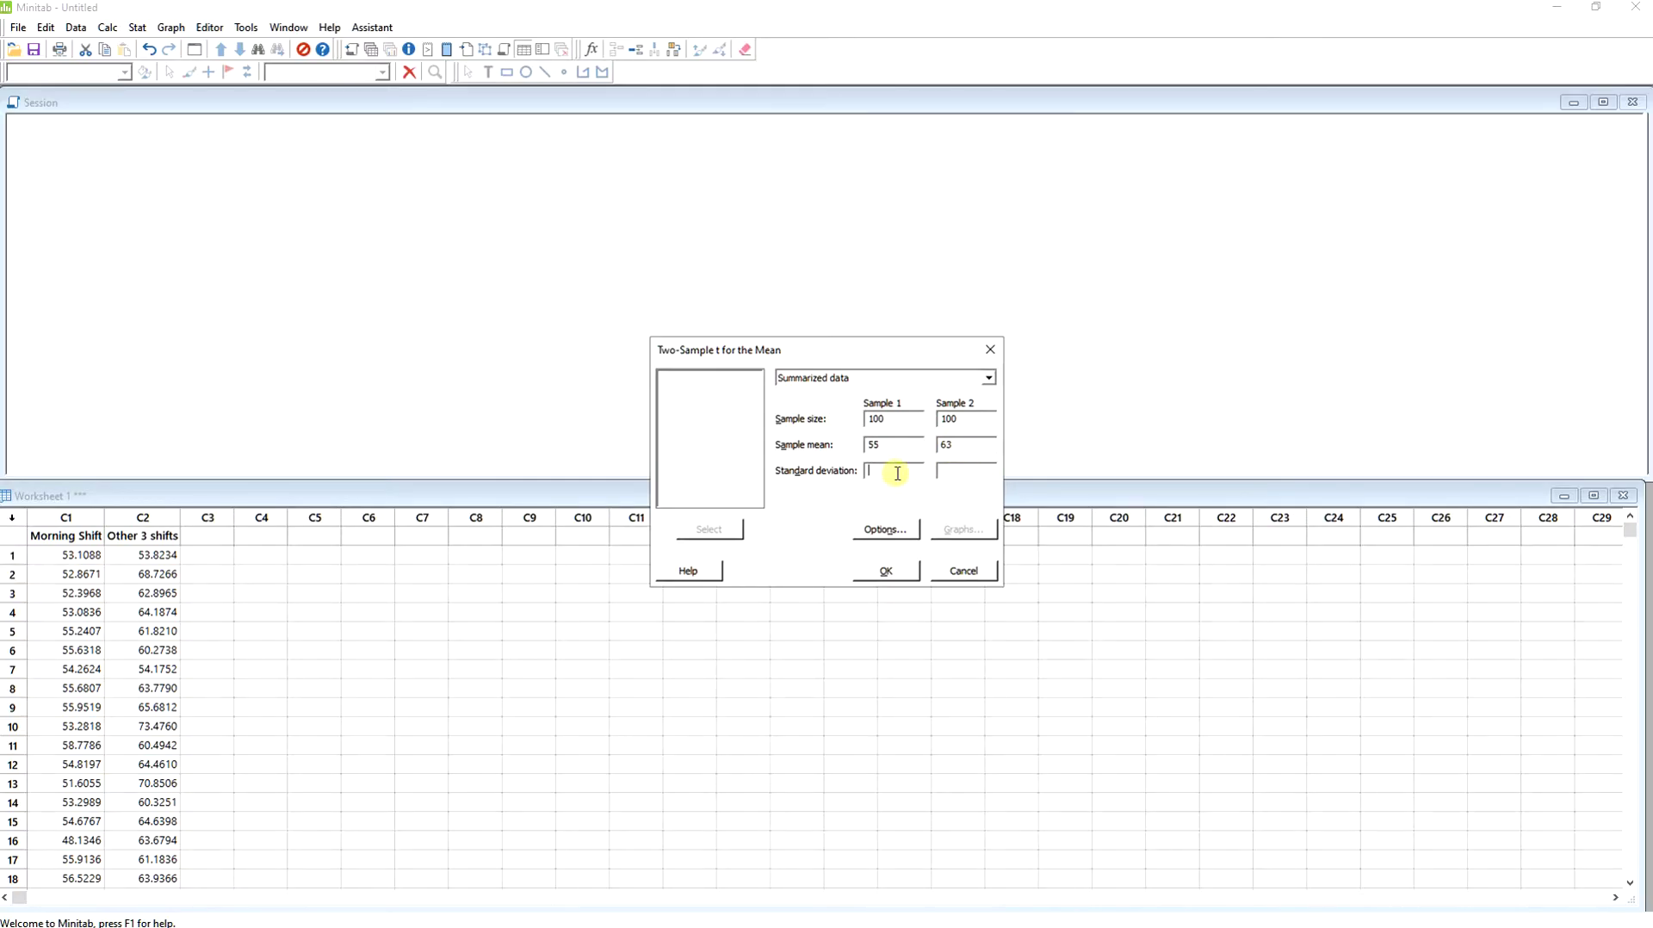
{"action": "type", "text": "3"}
{"action": "left_click", "coordinate": [943, 473]}
{"action": "type", "text": "4"}
Step: Run the summarized-data t-test with a 95.0 confidence level, hypothesized difference 0.0, a not-equal alternative and equal variances assumed
{"action": "left_click", "coordinate": [885, 530]}
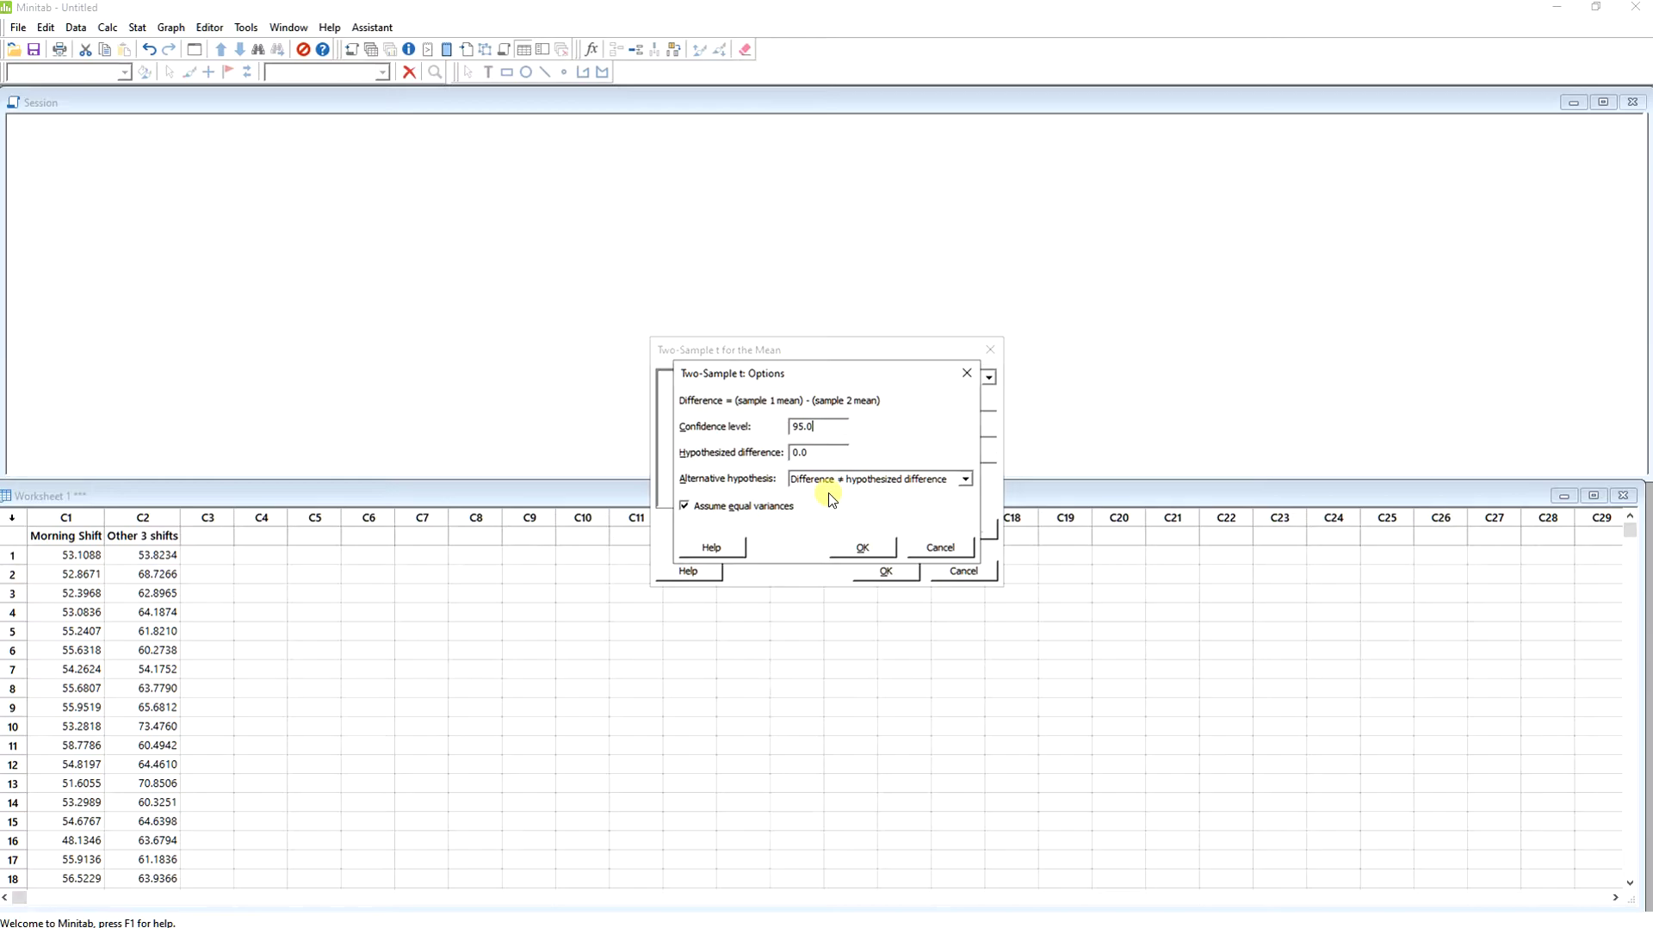
{"action": "left_click", "coordinate": [863, 551]}
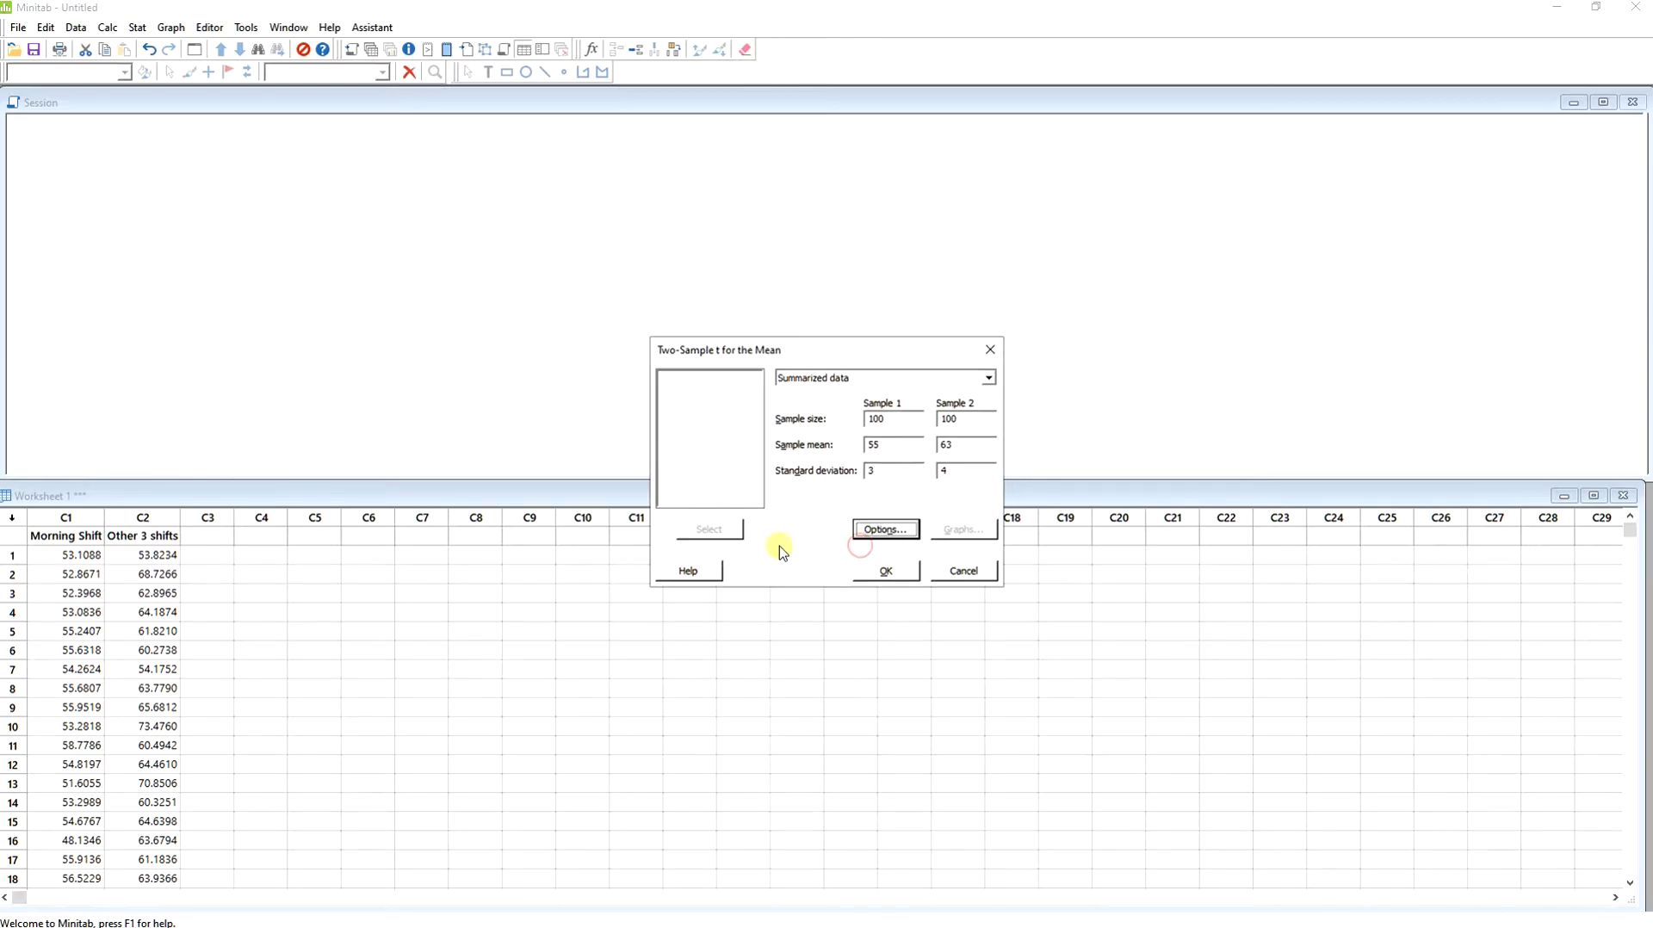
{"action": "left_click", "coordinate": [887, 572]}
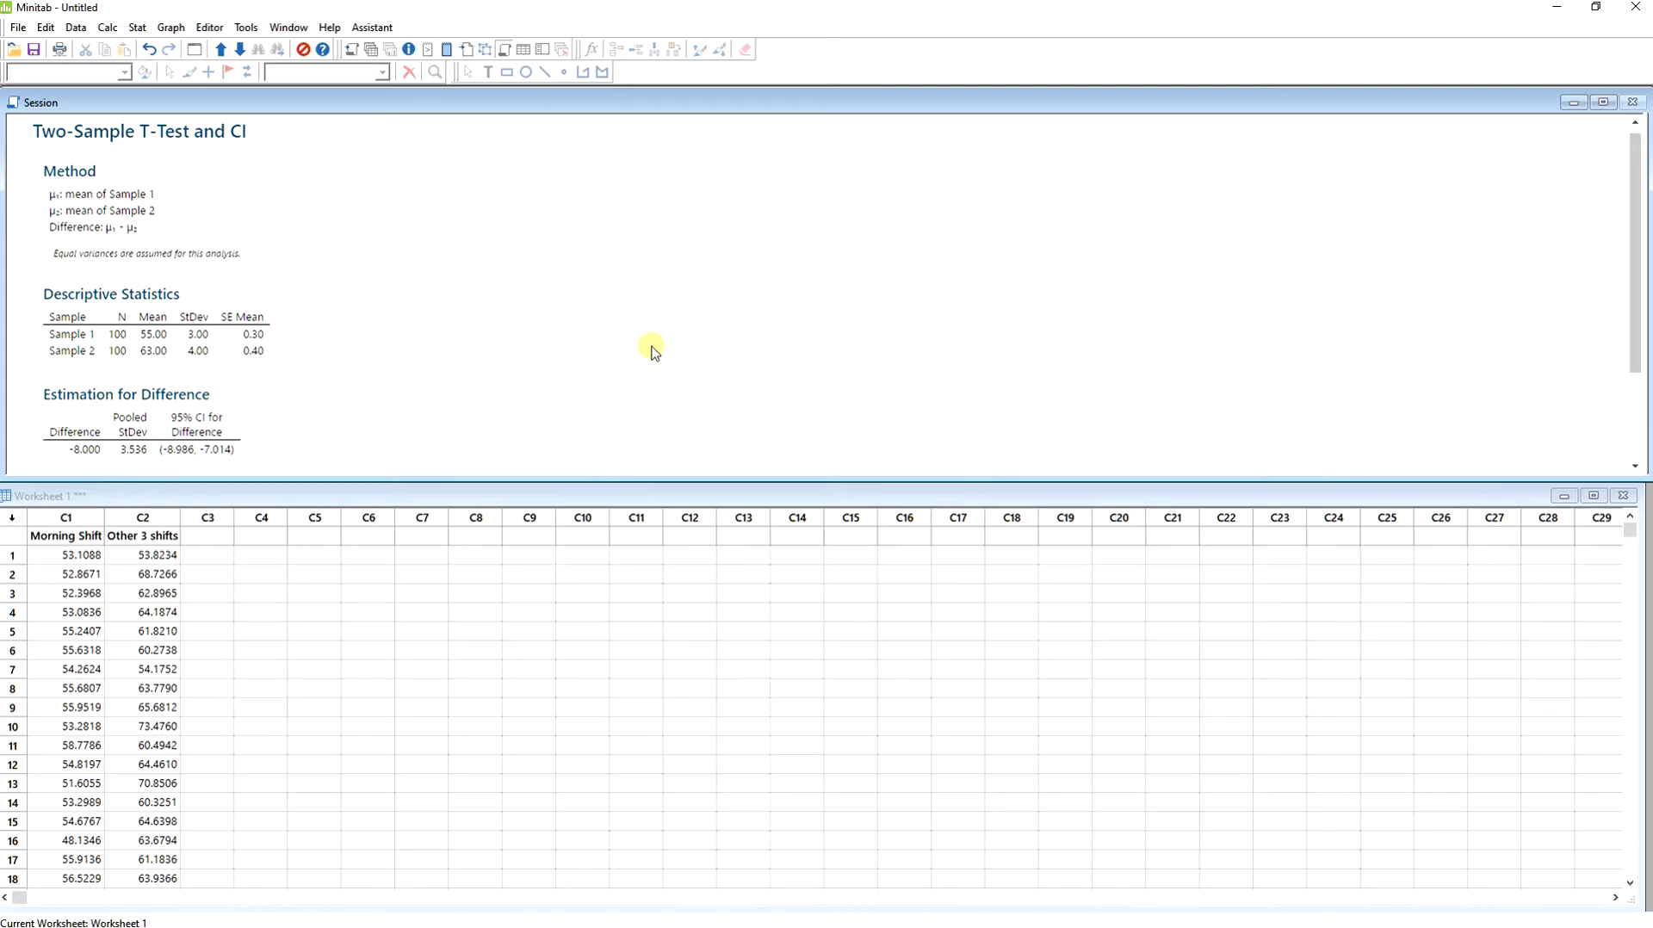
Step: Review the two-sample t-test output, from the method and descriptive statistics to the hypotheses and P-value
{"action": "scroll", "coordinate": [652, 352], "scroll_direction": "down", "scroll_amount": 3}
{"action": "scroll", "coordinate": [652, 352], "scroll_direction": "up", "scroll_amount": 3}
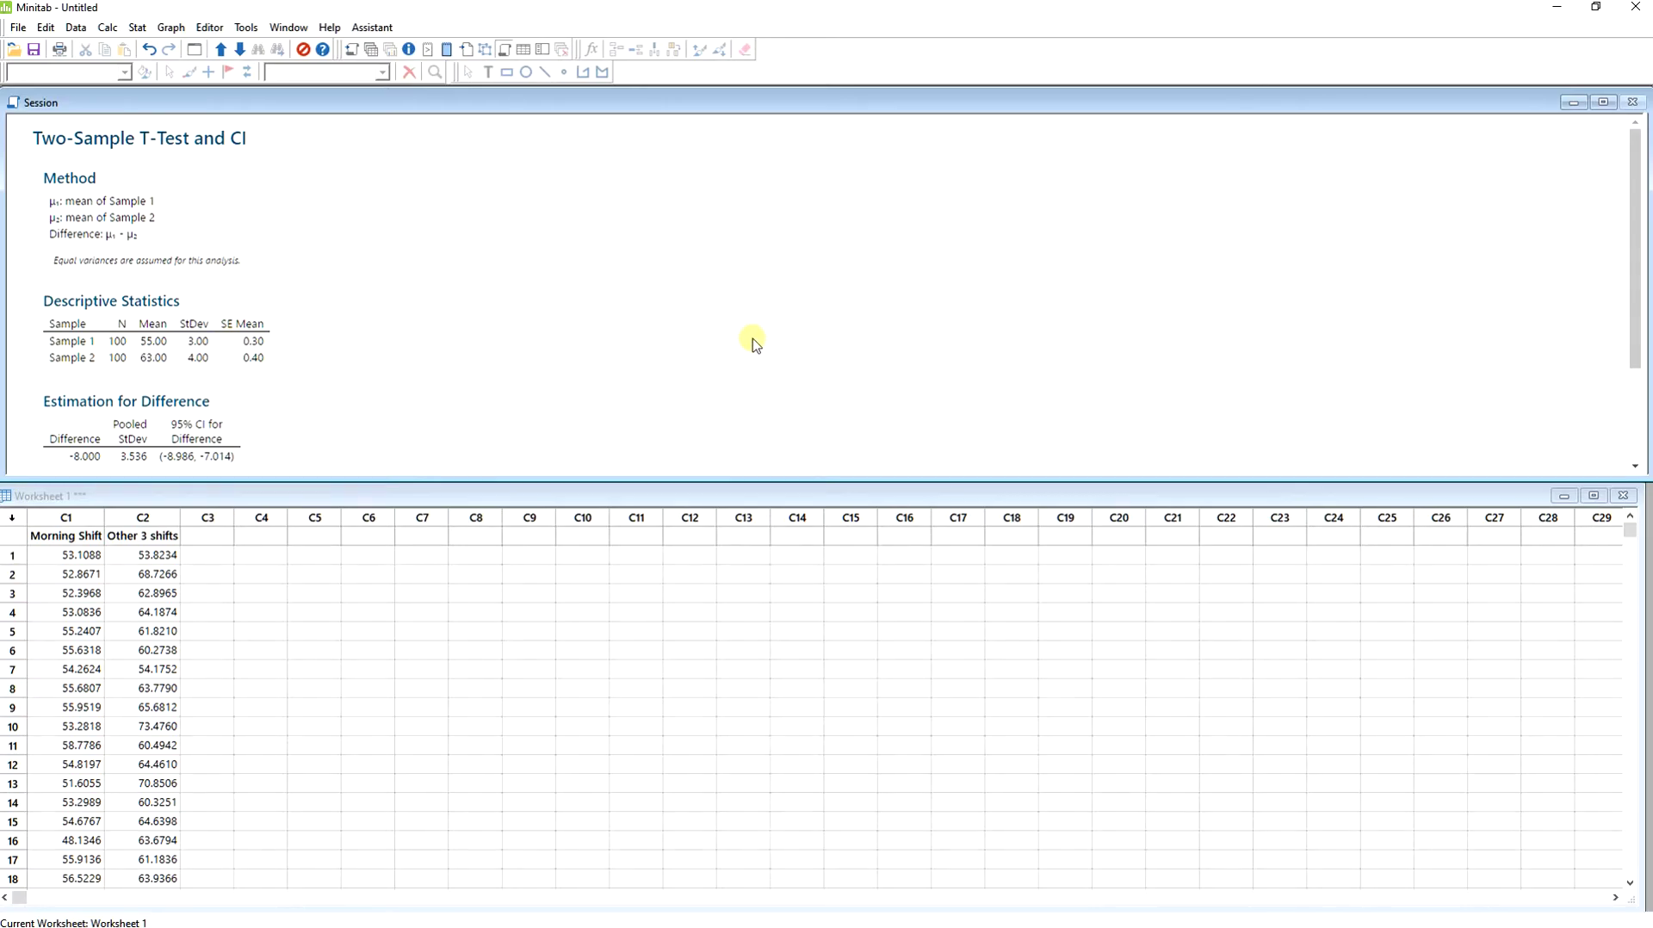
{"action": "scroll", "coordinate": [728, 342], "scroll_direction": "down", "scroll_amount": 2}
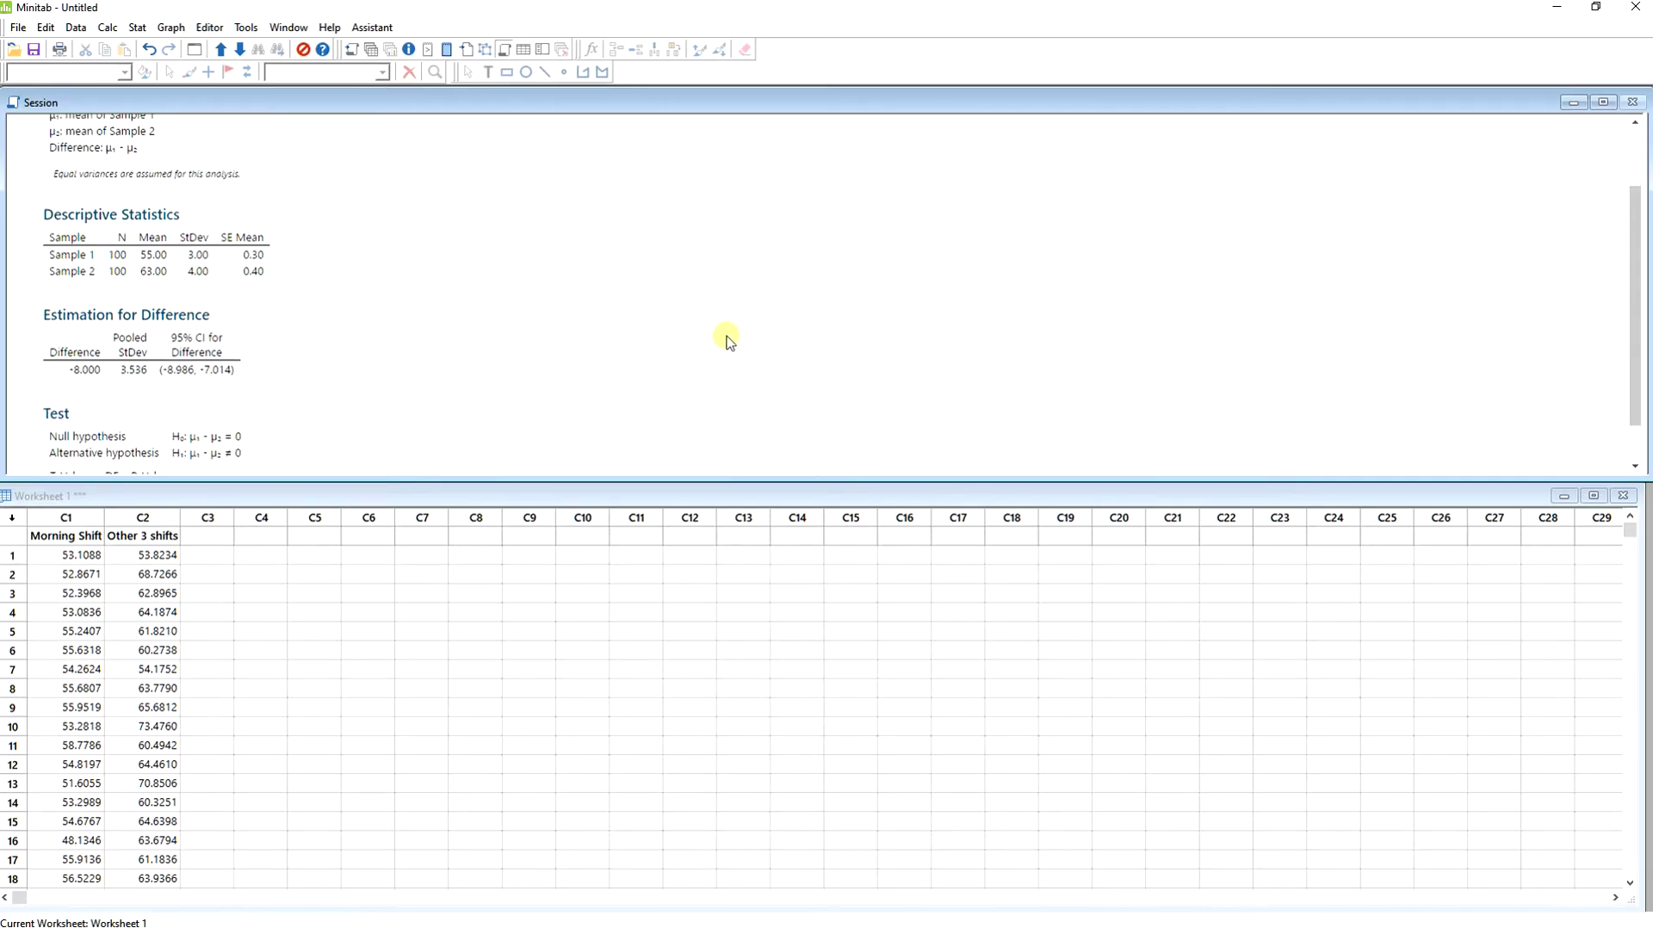
{"action": "scroll", "coordinate": [728, 341], "scroll_direction": "up", "scroll_amount": 2}
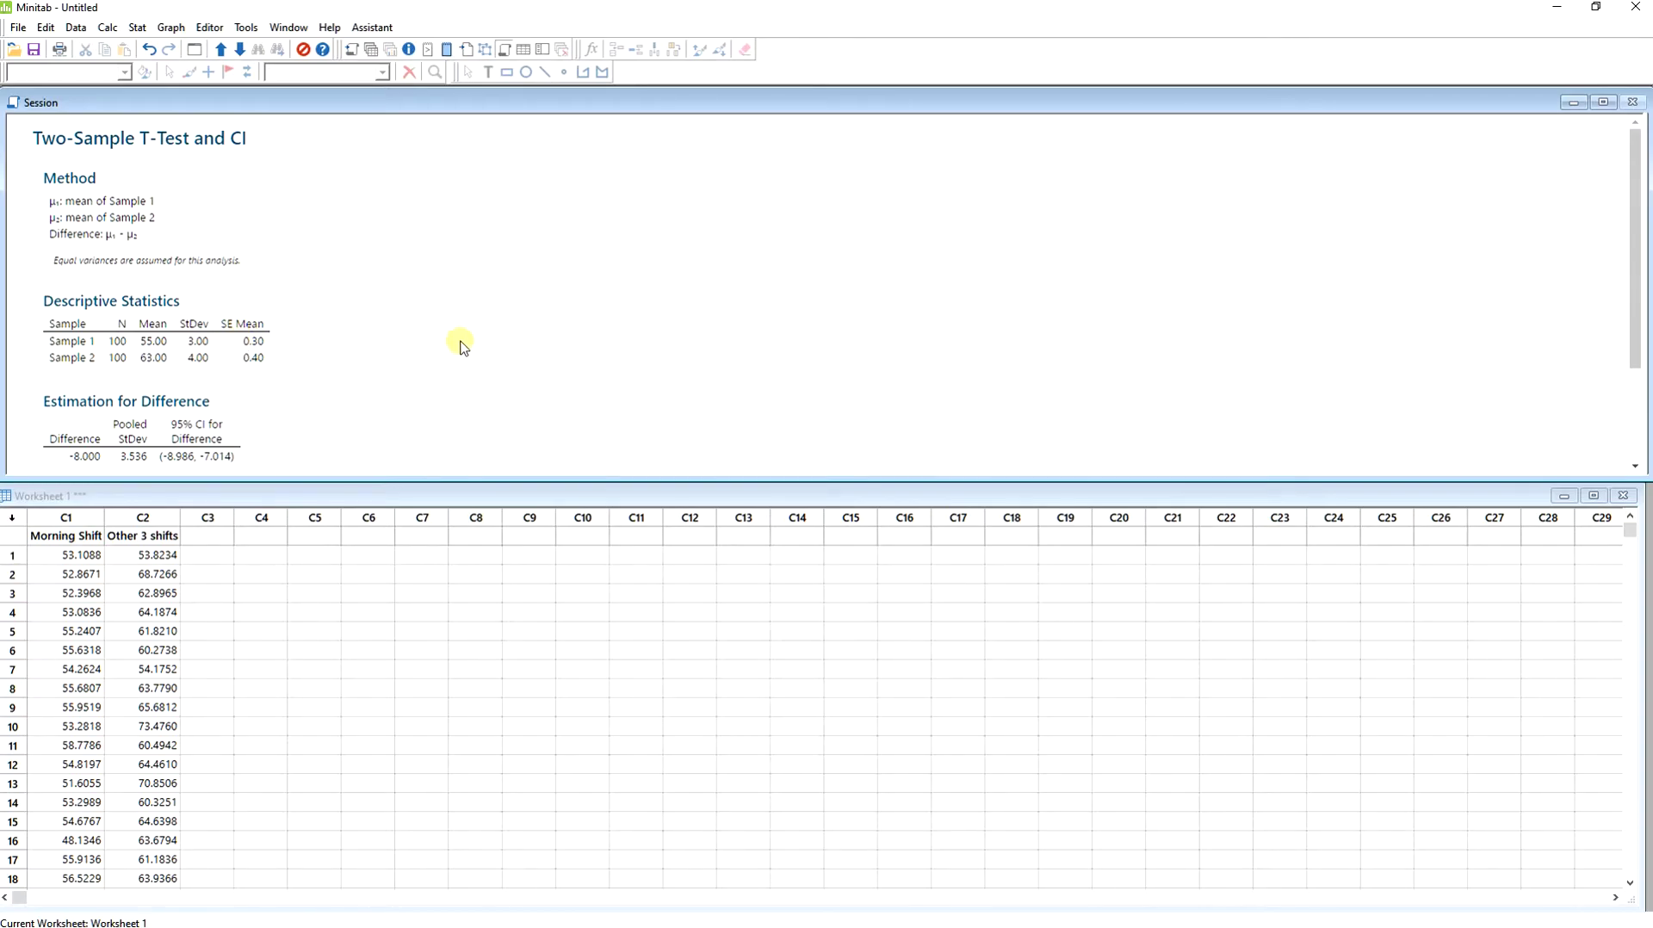
{"action": "scroll", "coordinate": [637, 341], "scroll_direction": "down", "scroll_amount": 2}
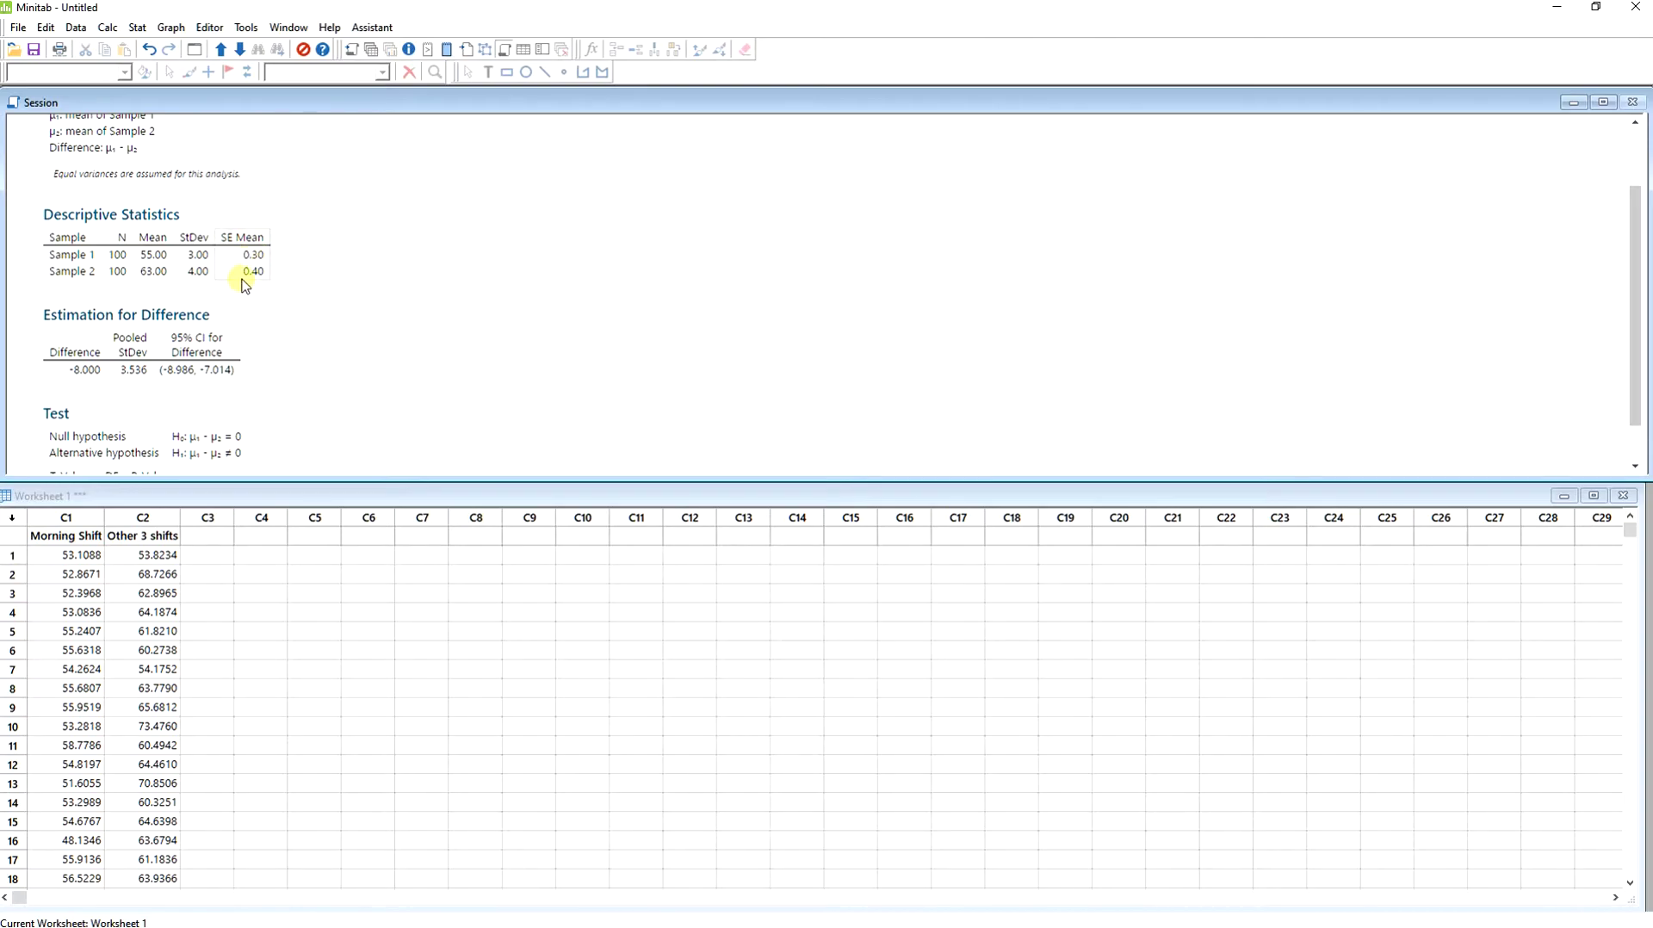
{"action": "scroll", "coordinate": [654, 374], "scroll_direction": "down", "scroll_amount": 1}
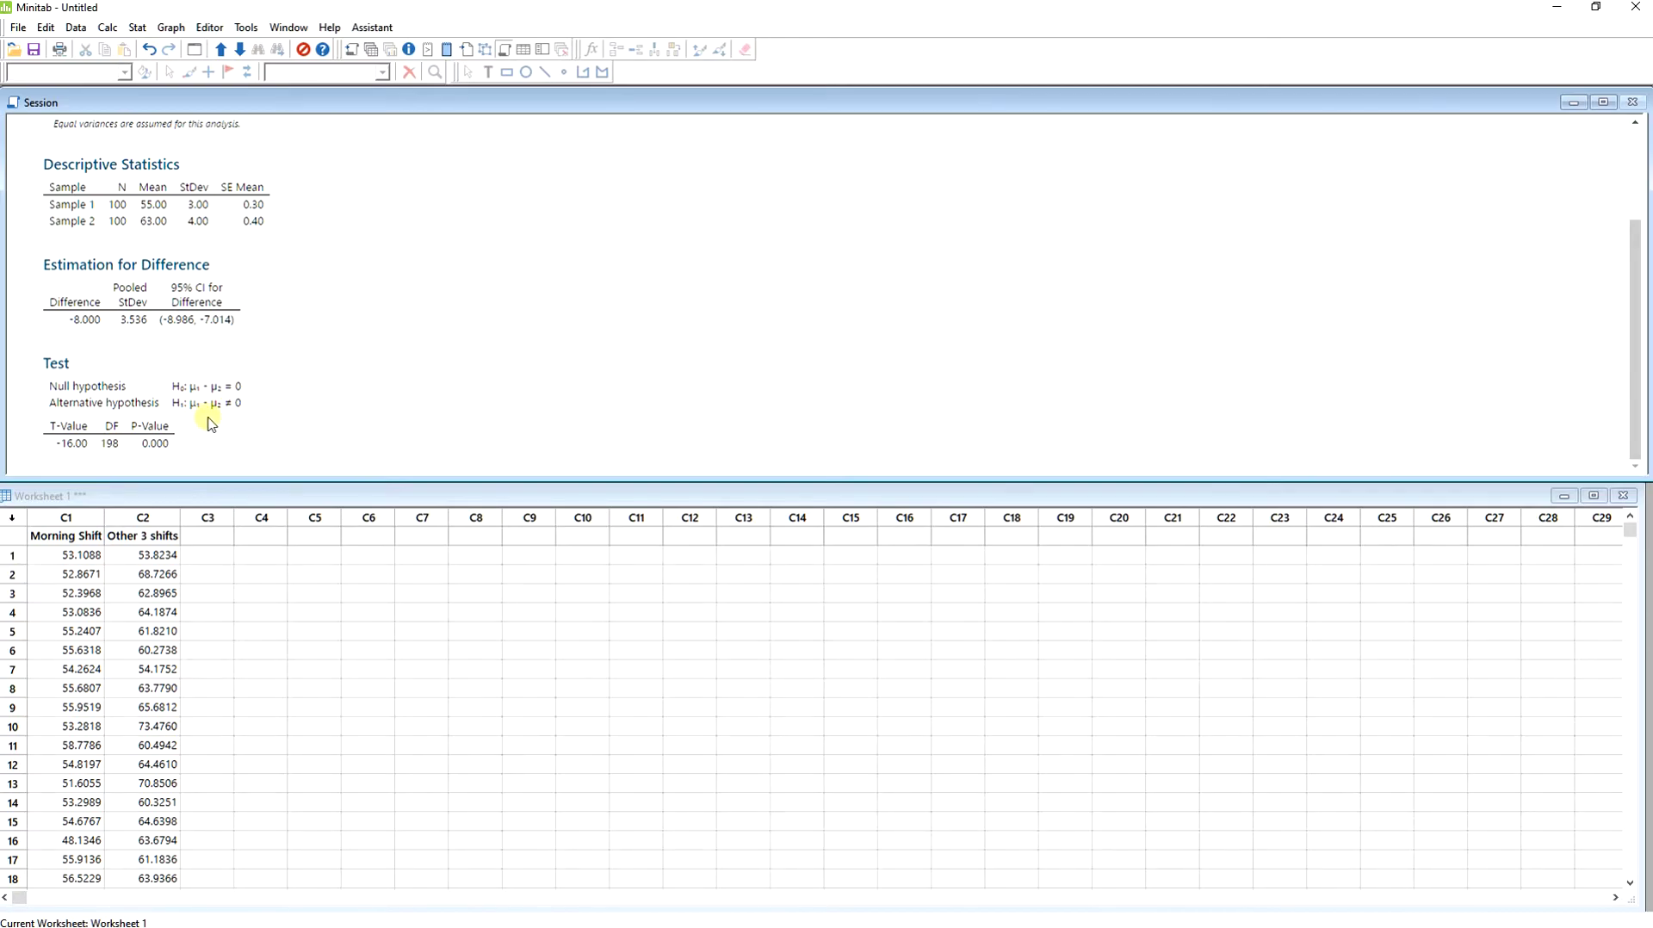
Step: Set up another two-sample t-test with each sample in its own column, using Morning Shift as Sample 1 and Other 3 shifts as Sample 2
{"action": "left_click", "coordinate": [392, 652]}
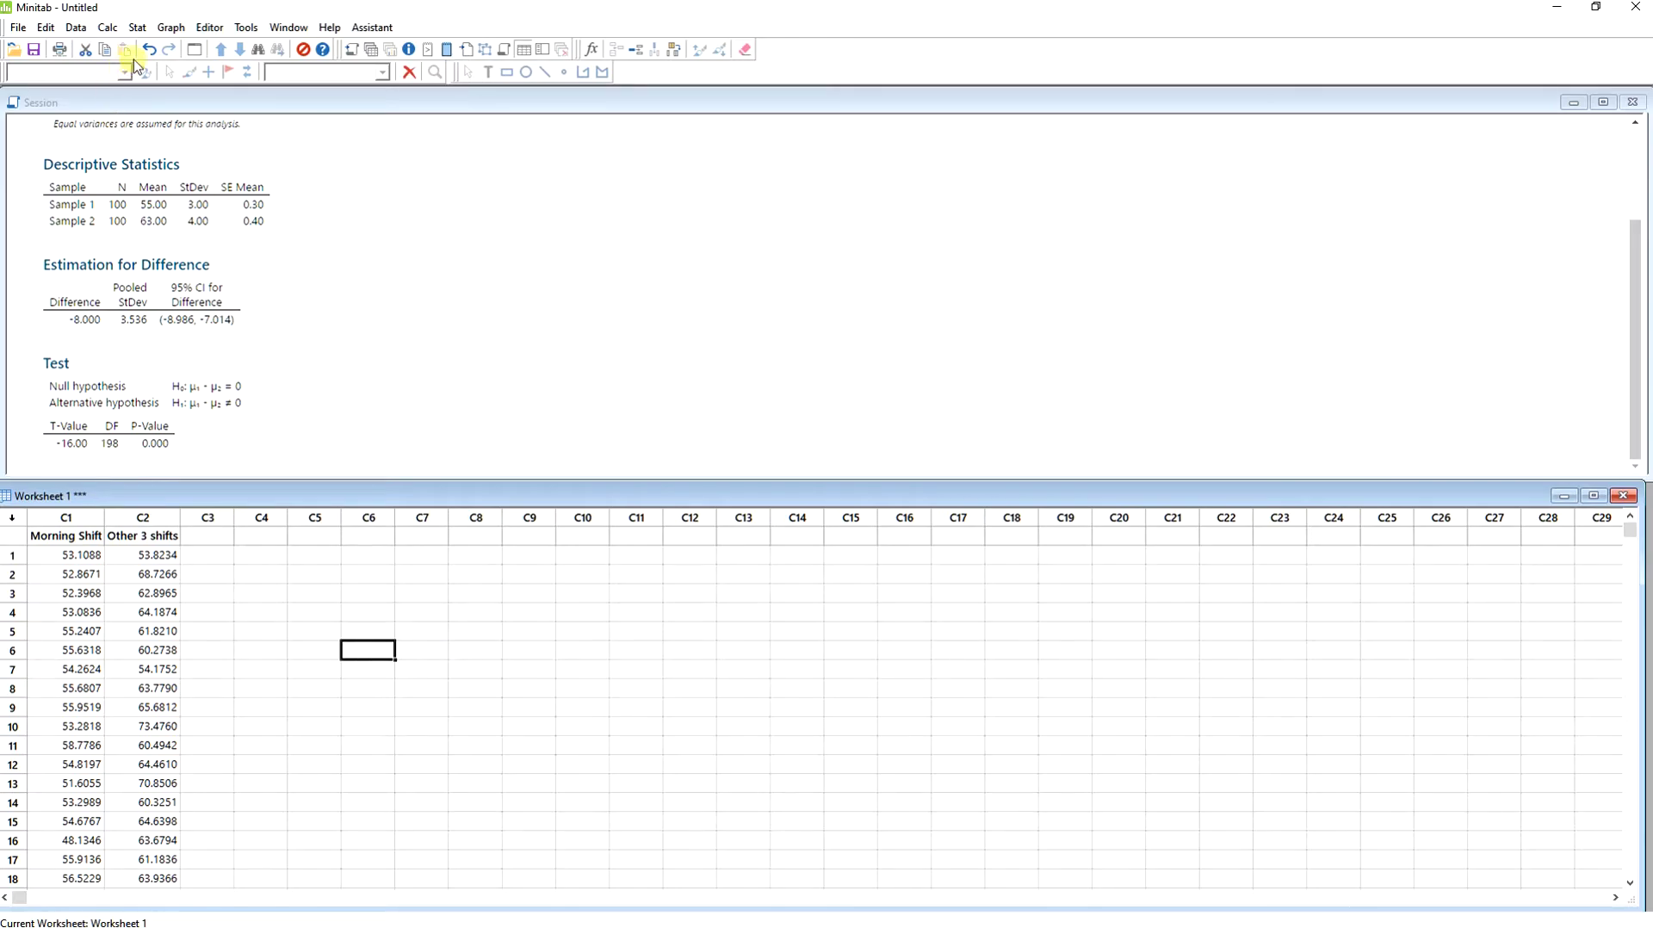
{"action": "left_click", "coordinate": [191, 50]}
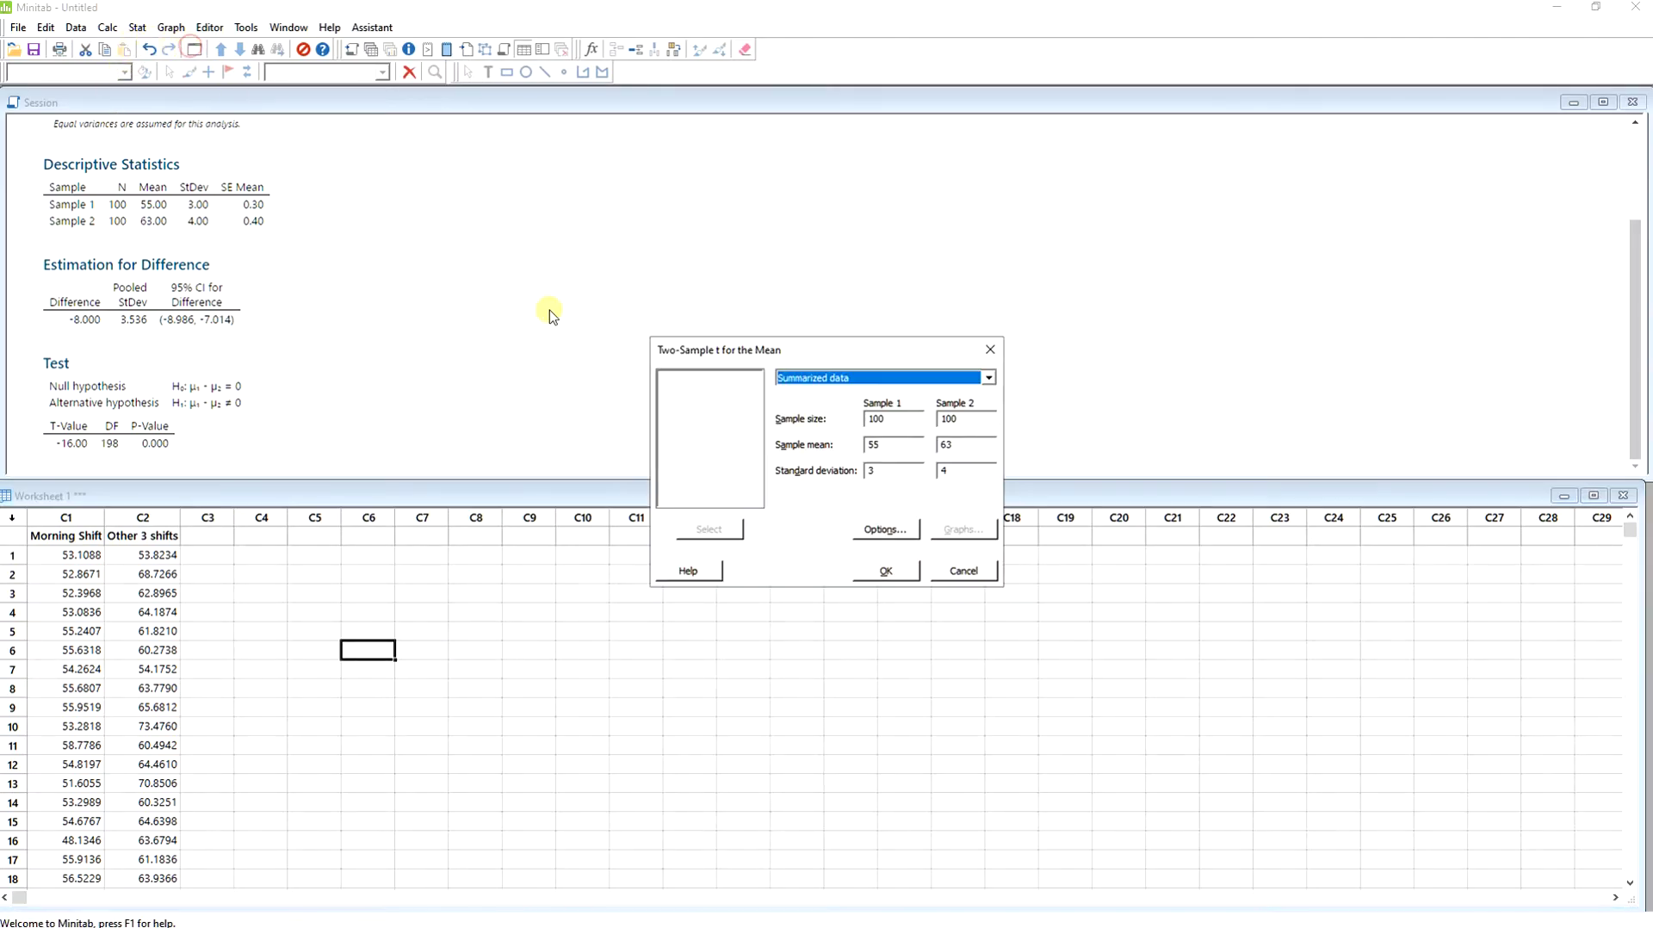
{"action": "left_click", "coordinate": [850, 379]}
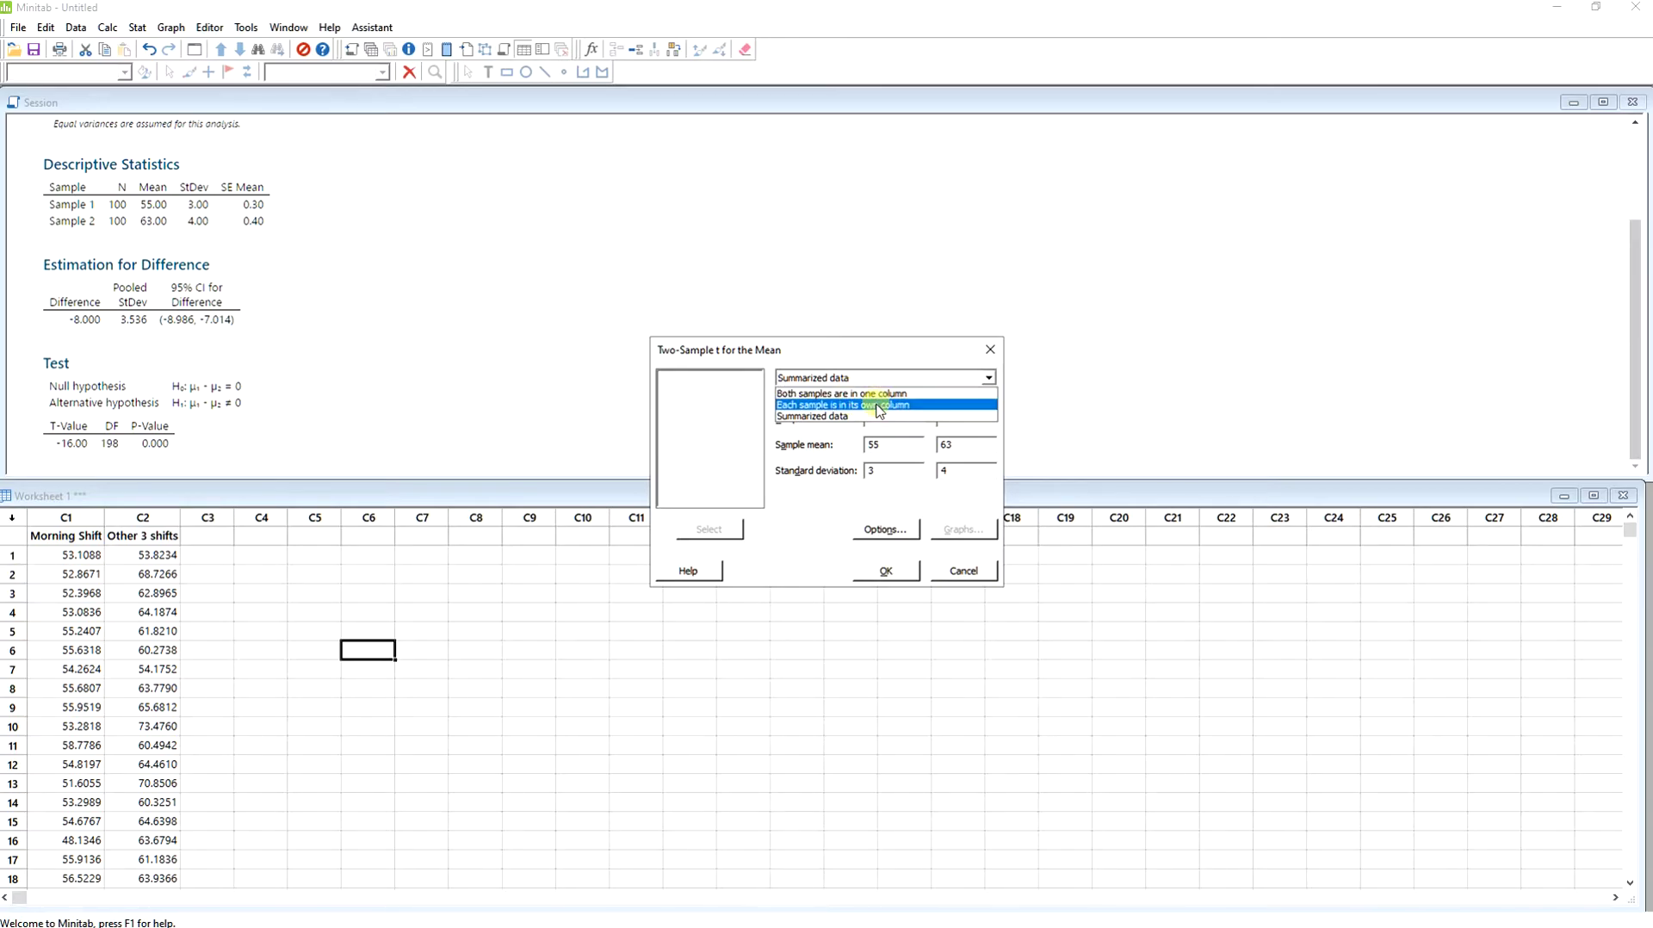
{"action": "left_click", "coordinate": [878, 406]}
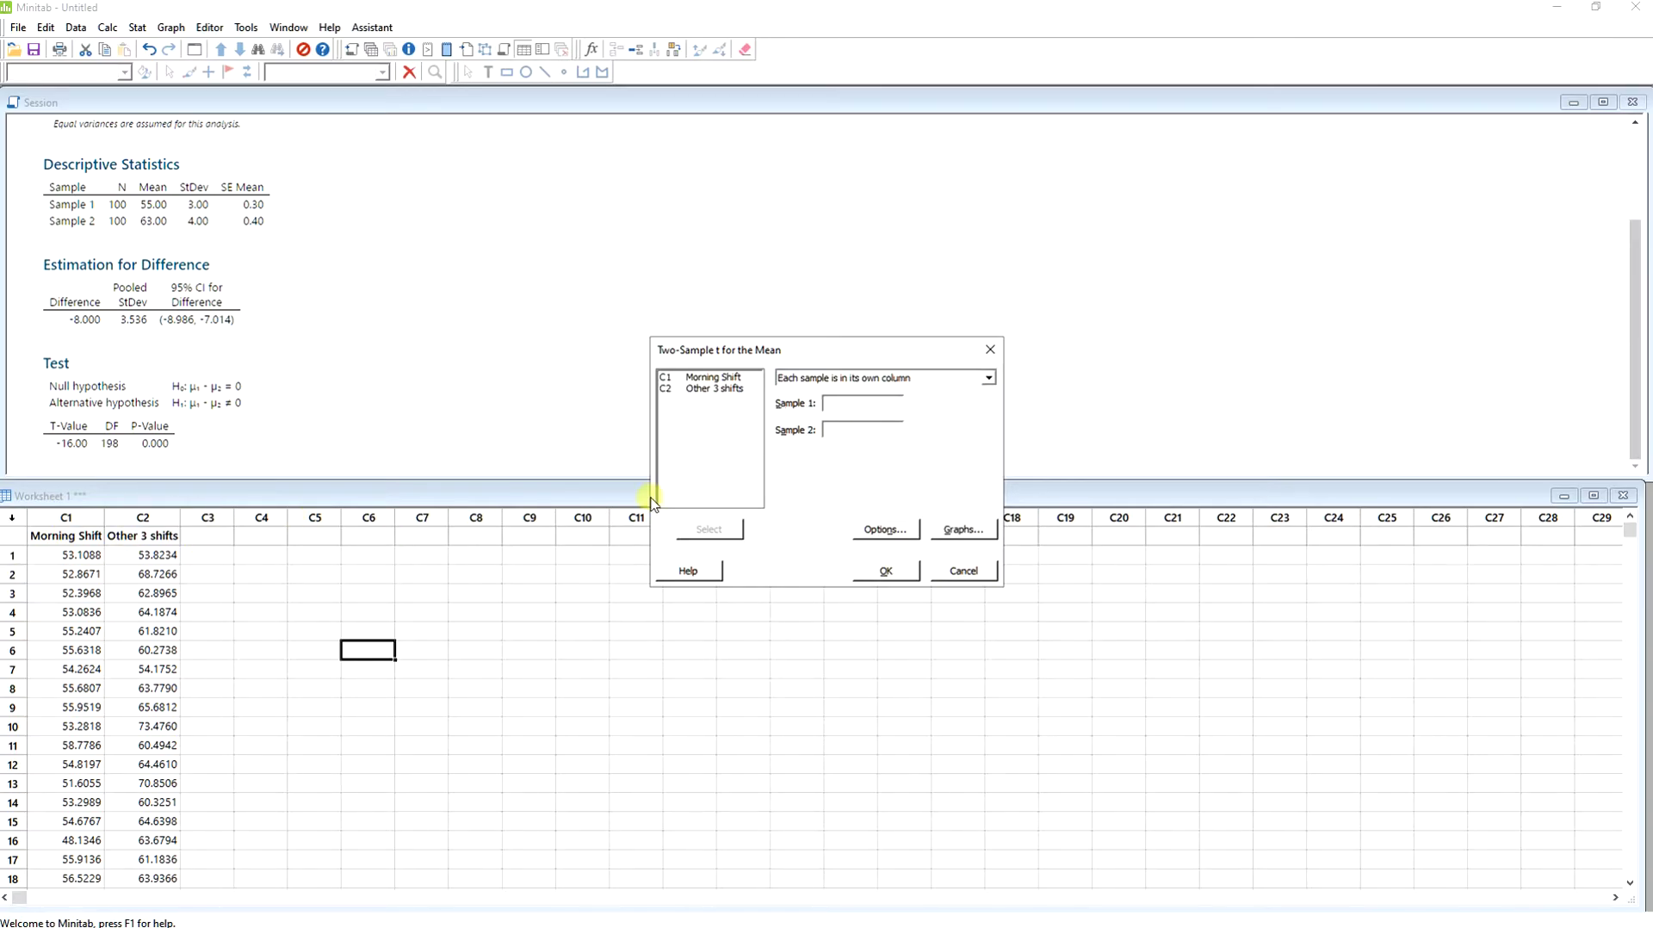
{"action": "double_click", "coordinate": [699, 378]}
{"action": "double_click", "coordinate": [717, 390]}
{"action": "left_click", "coordinate": [871, 530]}
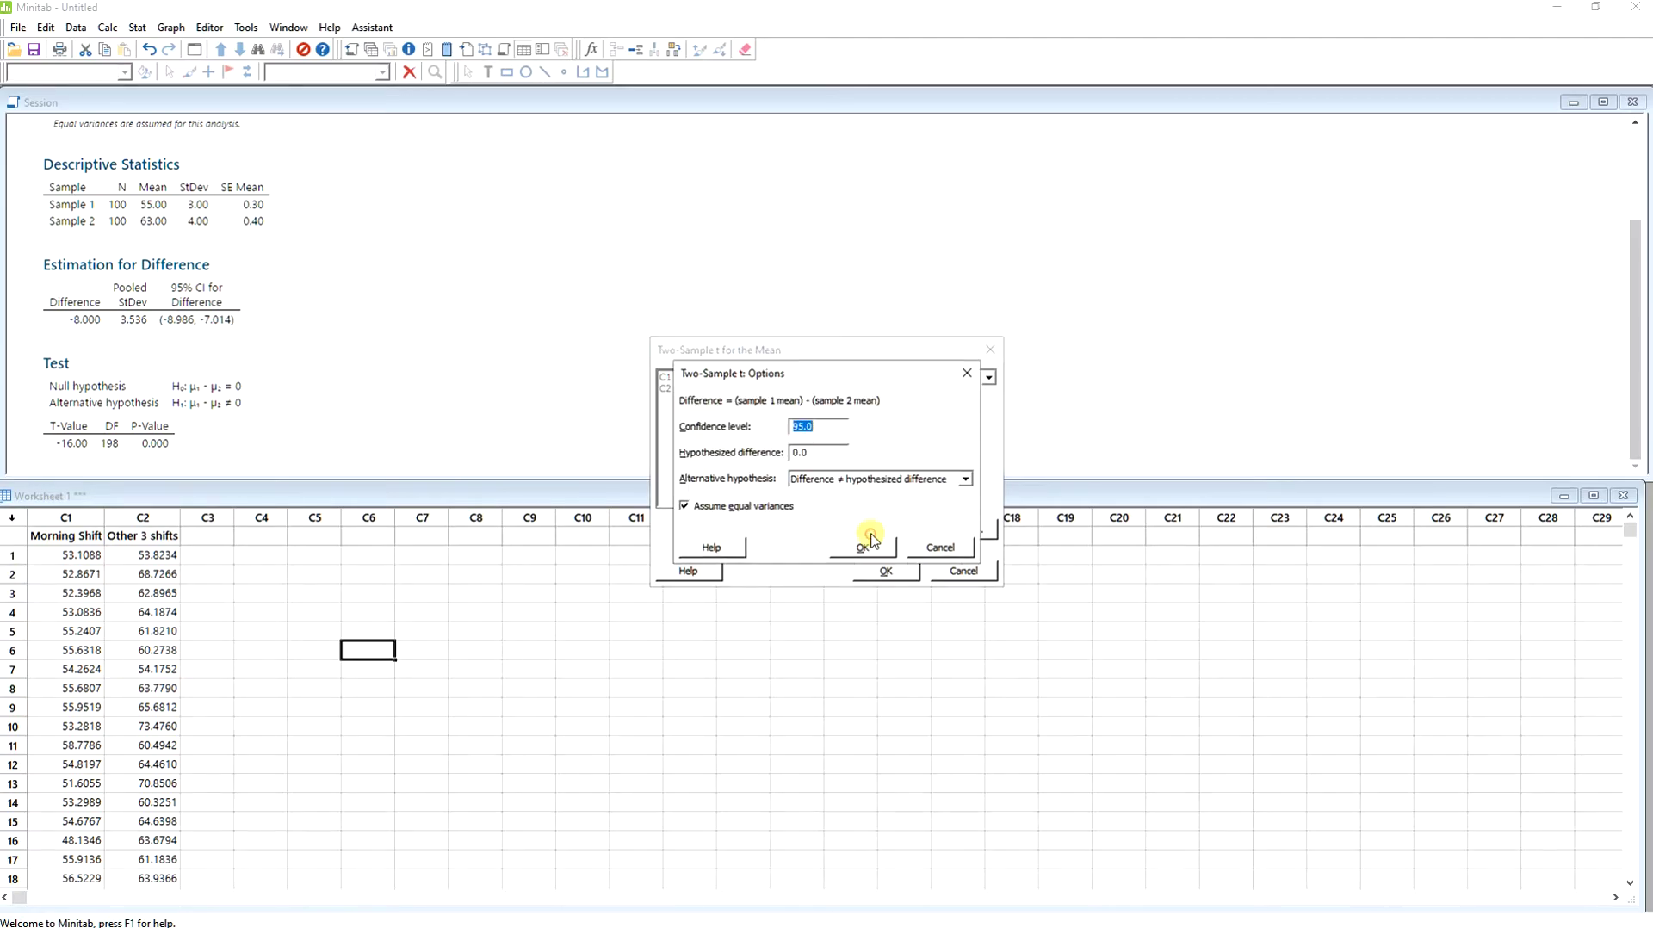
{"action": "left_click", "coordinate": [857, 546]}
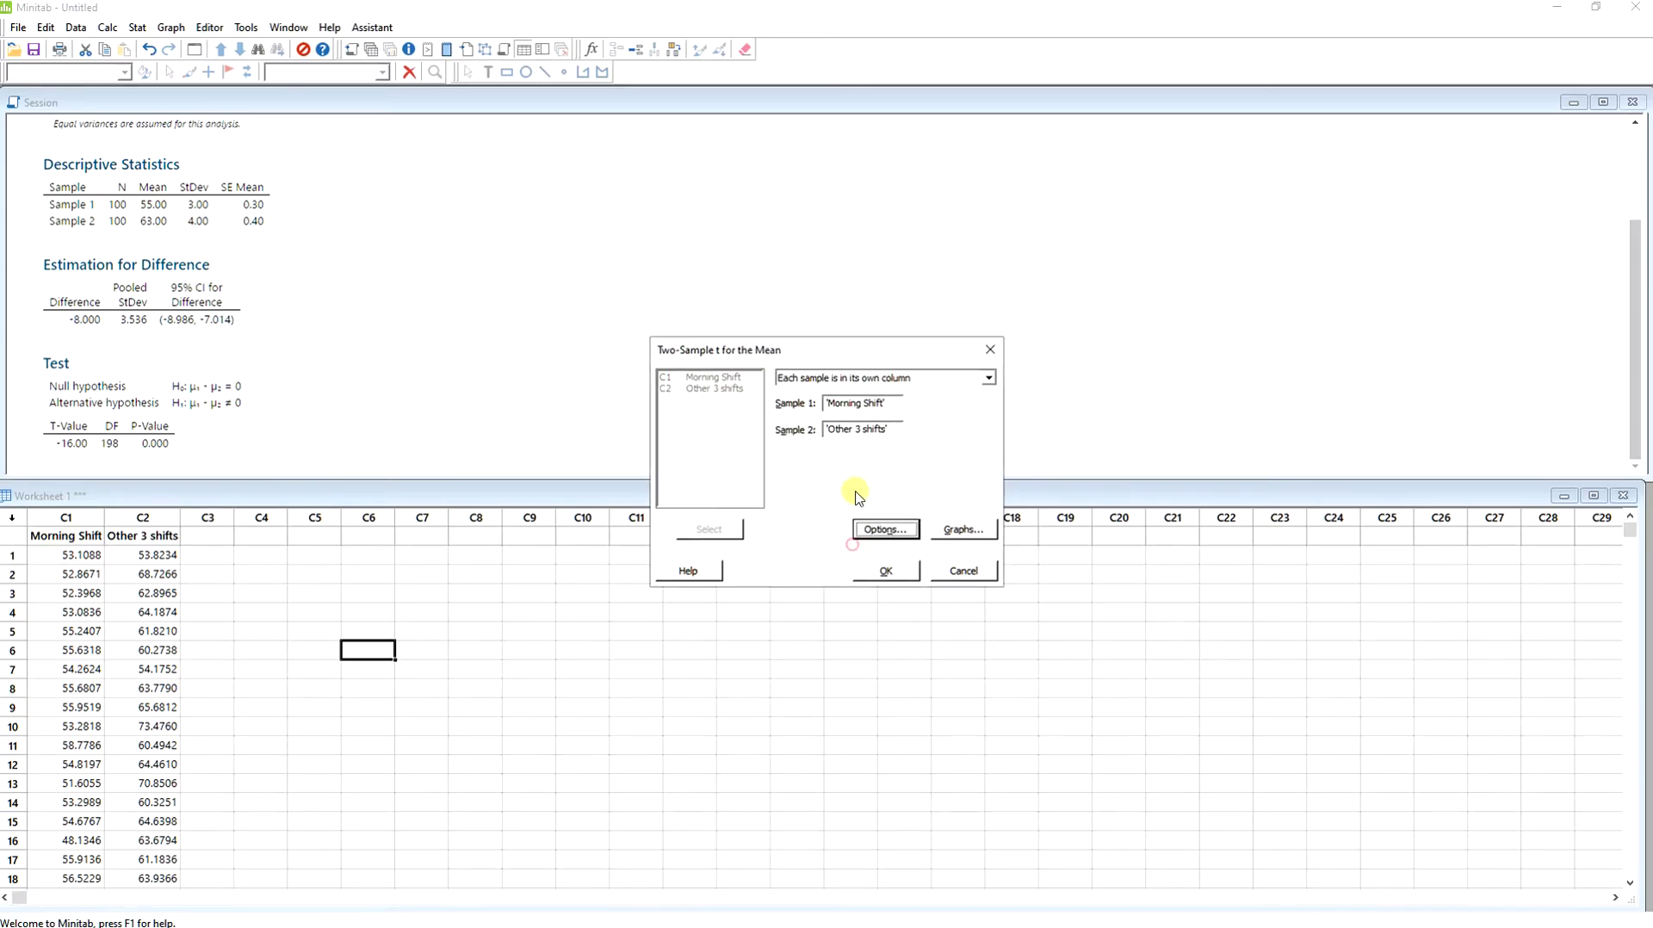
Step: Run the column-based t-test with a boxplot and move the graph window clear of the session output
{"action": "left_click", "coordinate": [956, 529]}
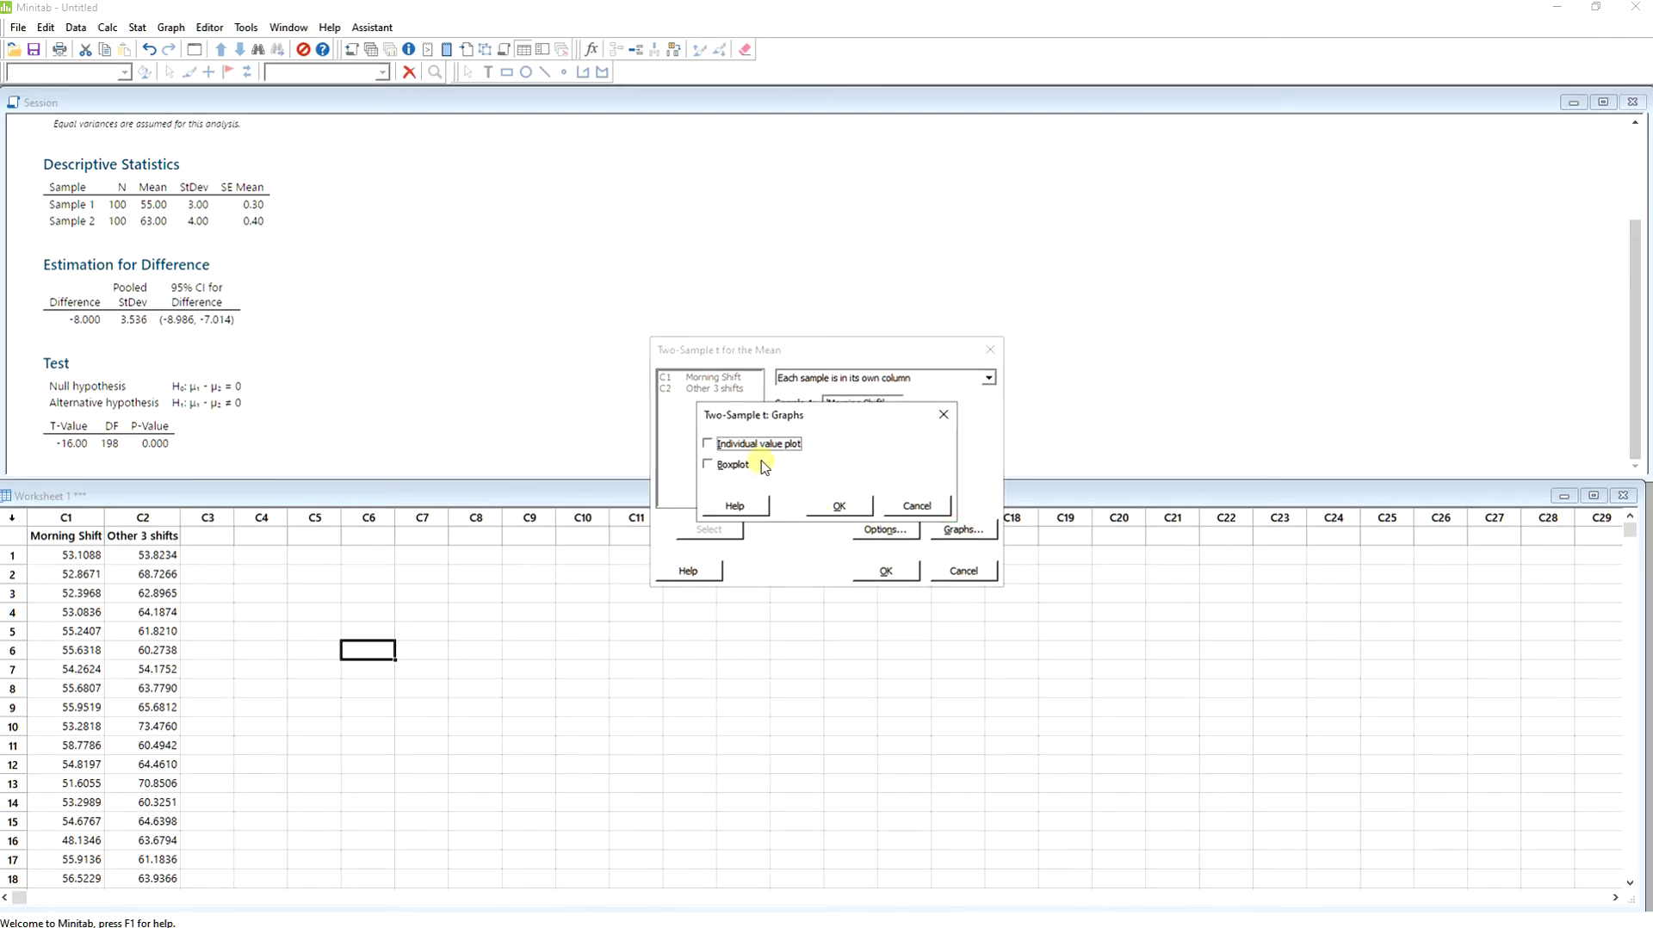
{"action": "left_click", "coordinate": [732, 465]}
{"action": "left_click", "coordinate": [833, 508]}
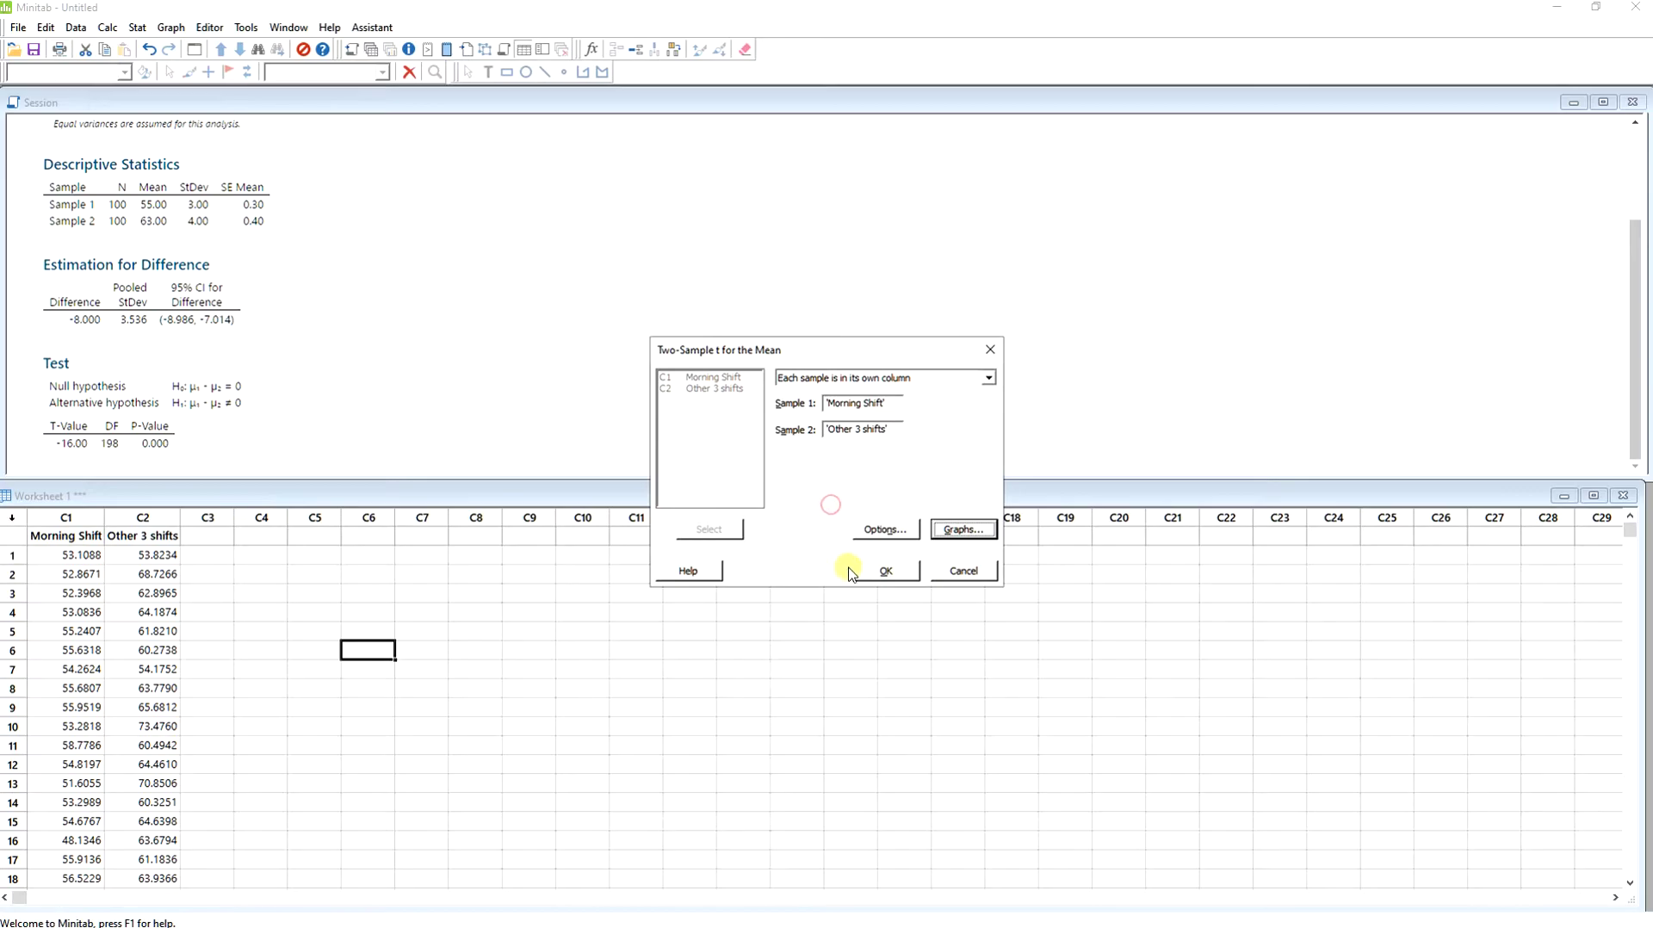
{"action": "left_click", "coordinate": [884, 571]}
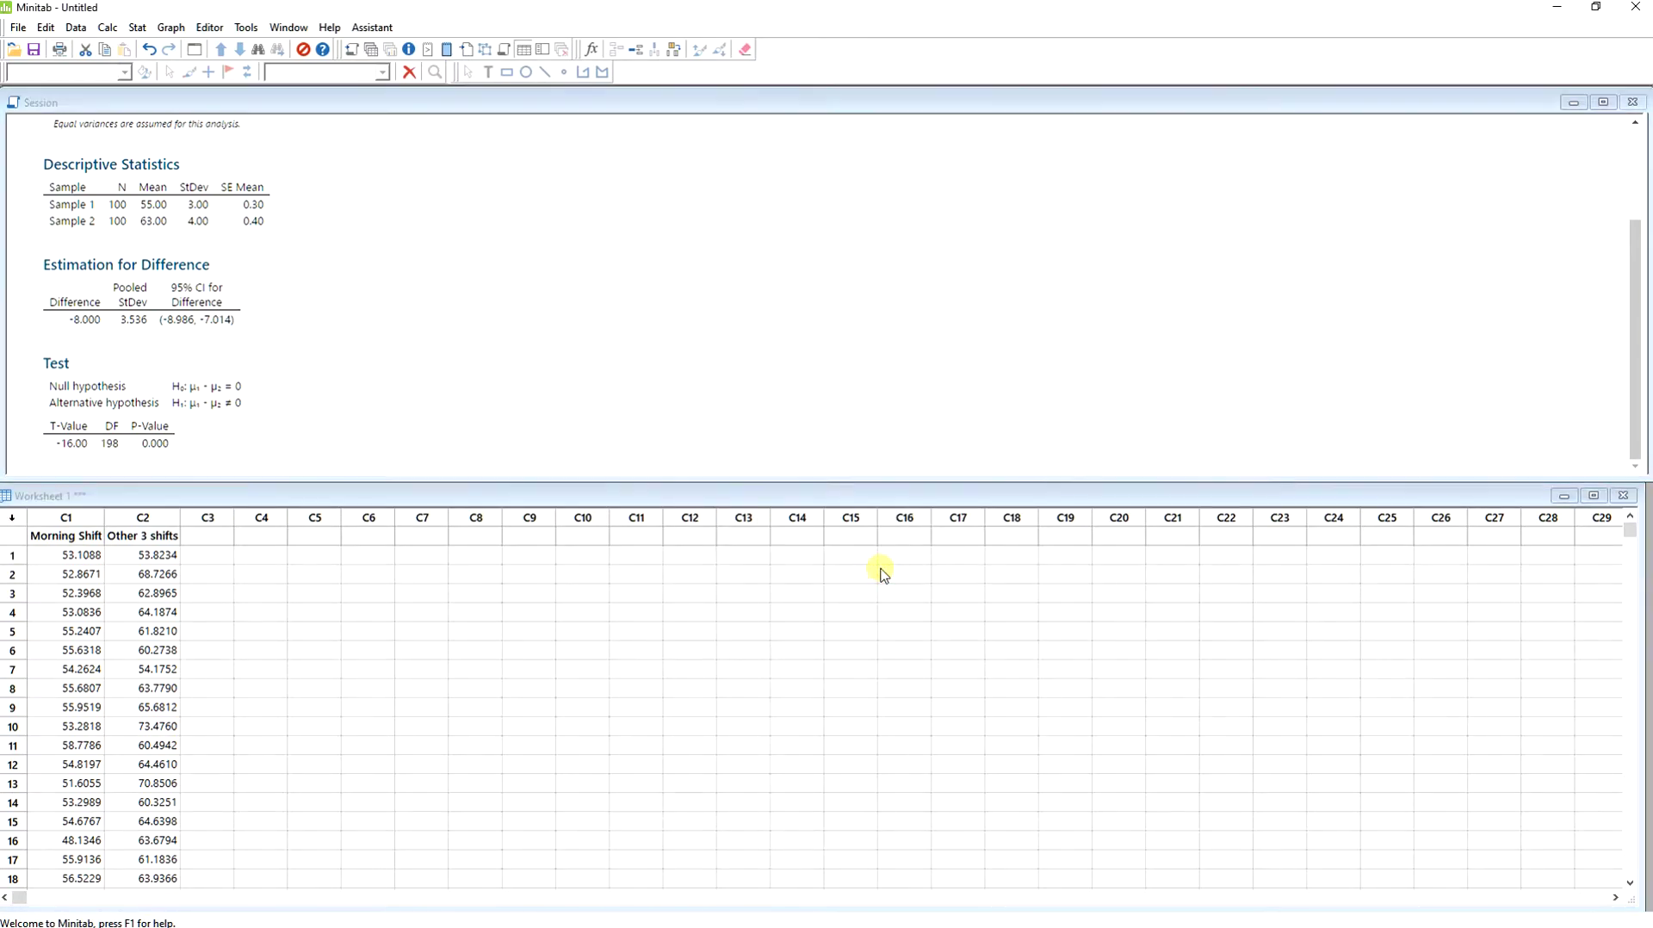
{"action": "left_click_drag", "start_coordinate": [207, 105], "coordinate": [912, 124]}
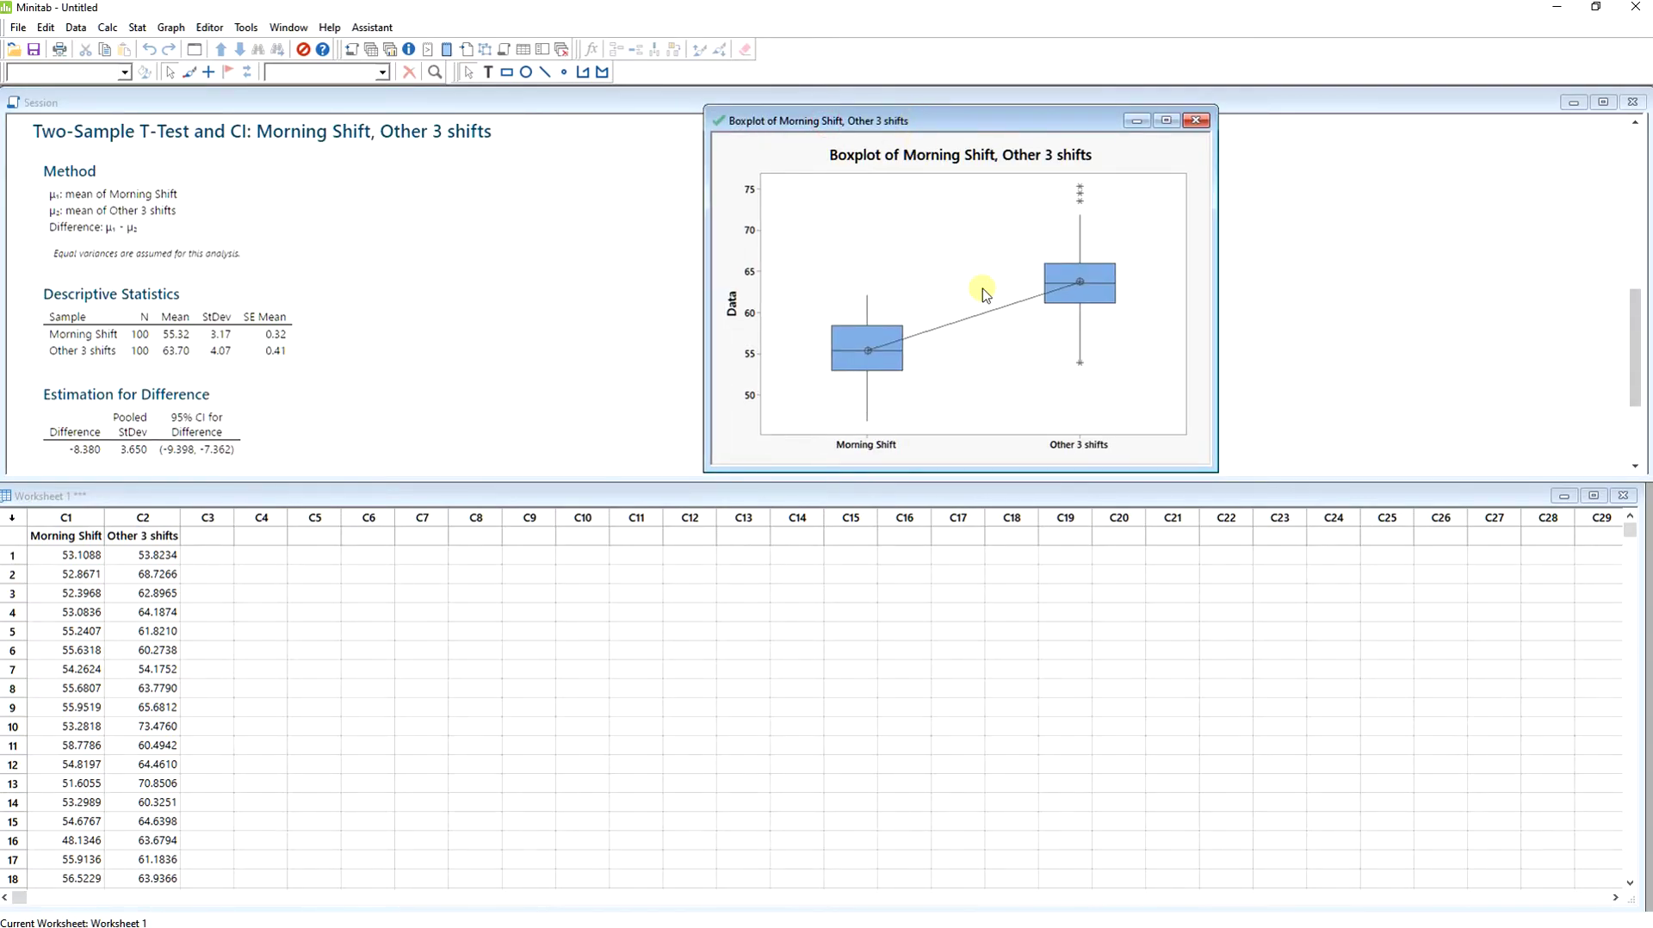
Step: Enlarge the boxplot of Morning Shift and Other 3 shifts, examine the Morning Shift whisker and box, and return to the session output
{"action": "left_click", "coordinate": [1168, 122]}
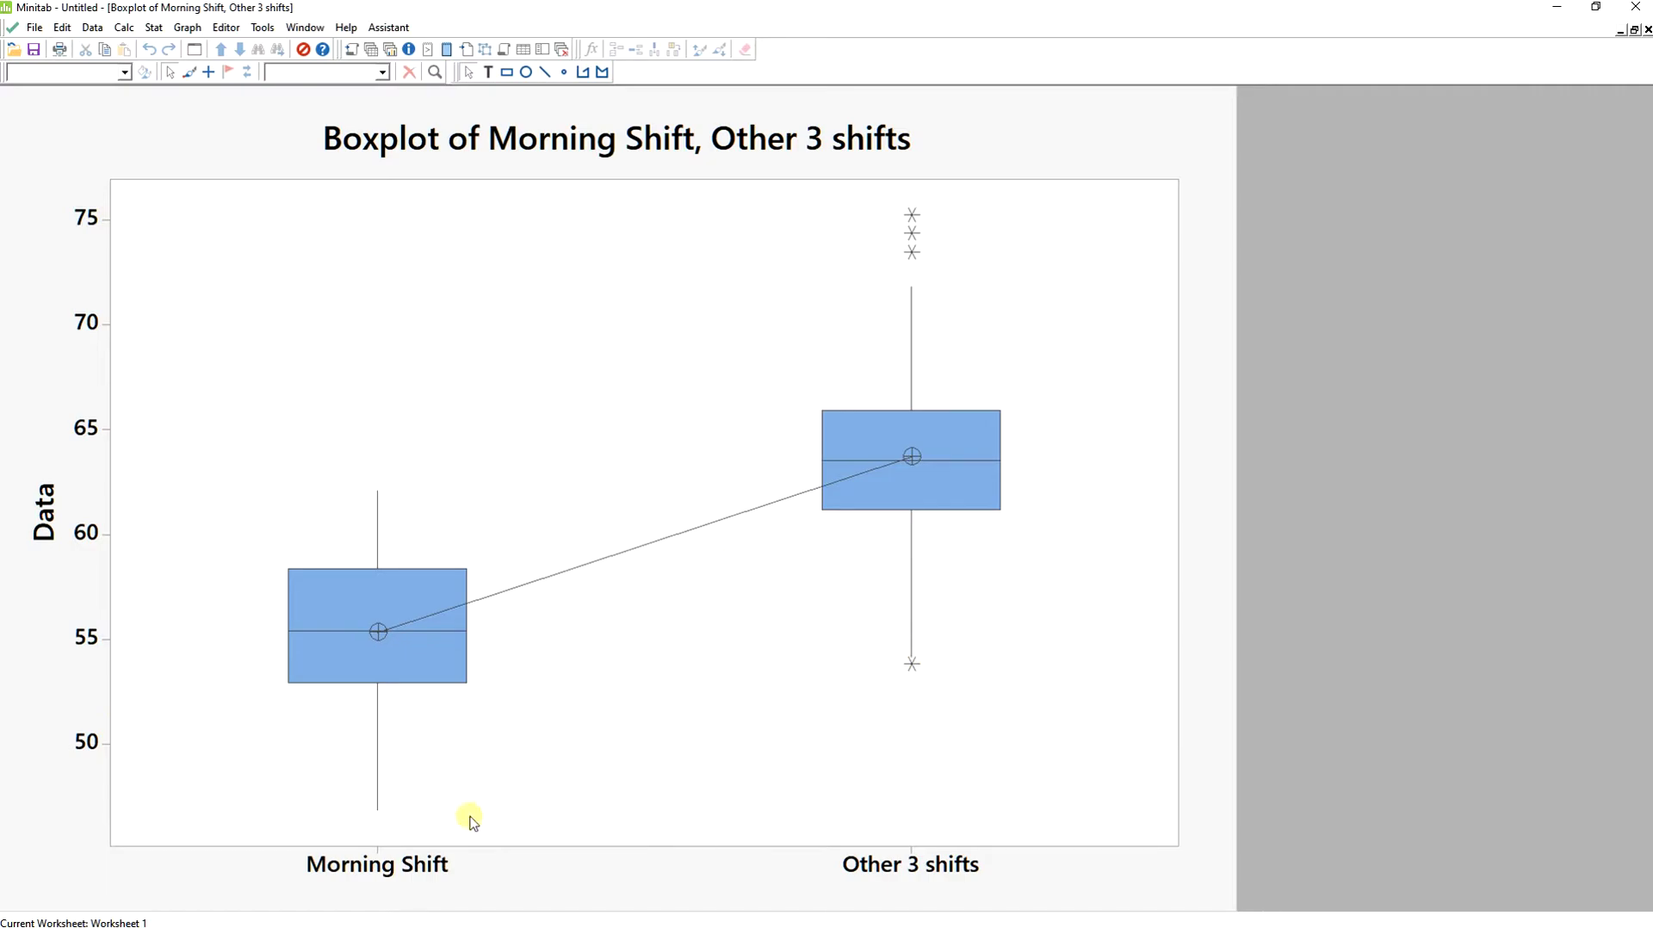
{"action": "left_click", "coordinate": [377, 491]}
{"action": "mouse_move", "coordinate": [379, 546]}
{"action": "left_click", "coordinate": [543, 52]}
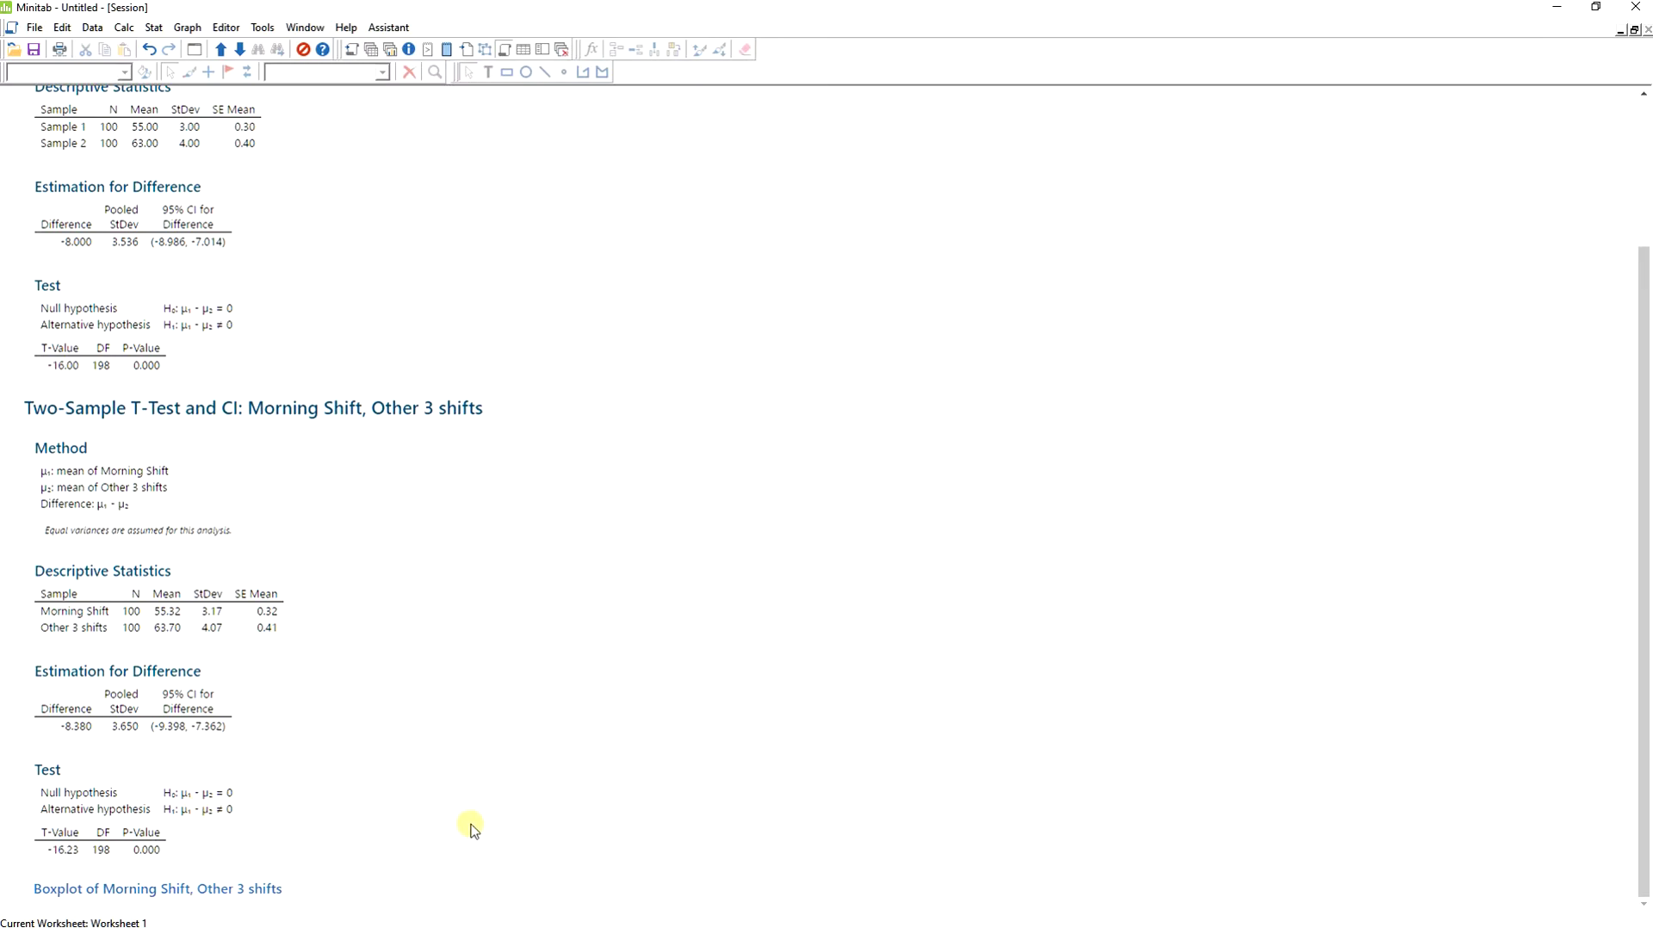
Step: Switch to the slideshow, advance to the slide of similar exam questions, and return to Minitab
{"action": "key", "text": "alt+Tab"}
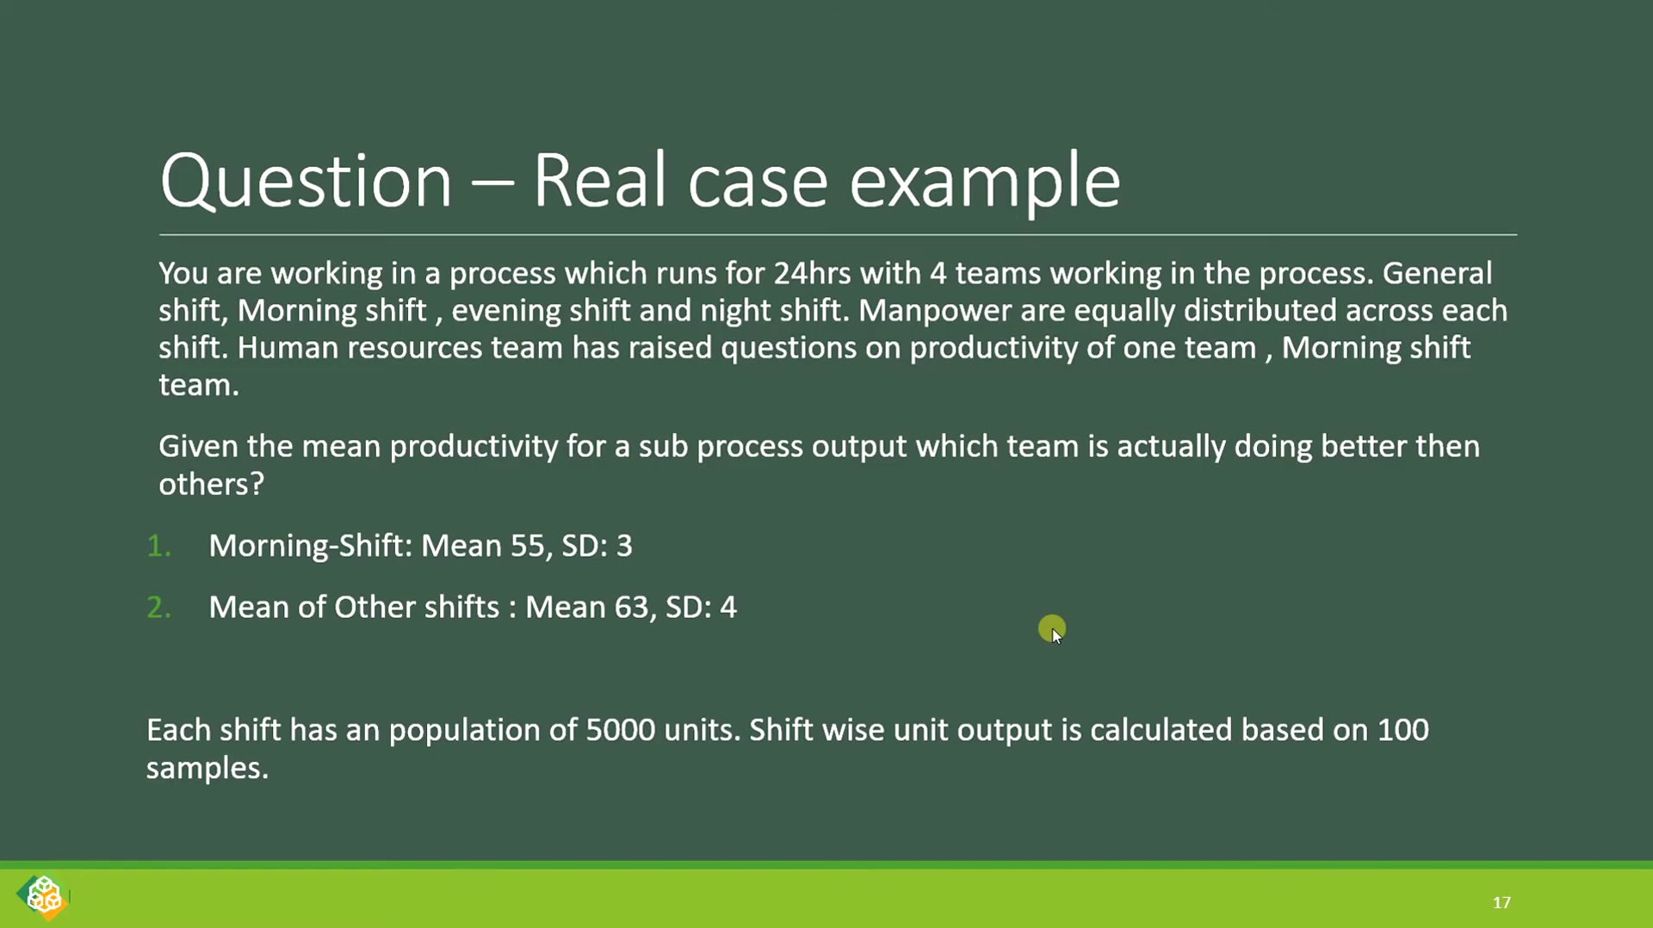
{"action": "key", "text": "Right"}
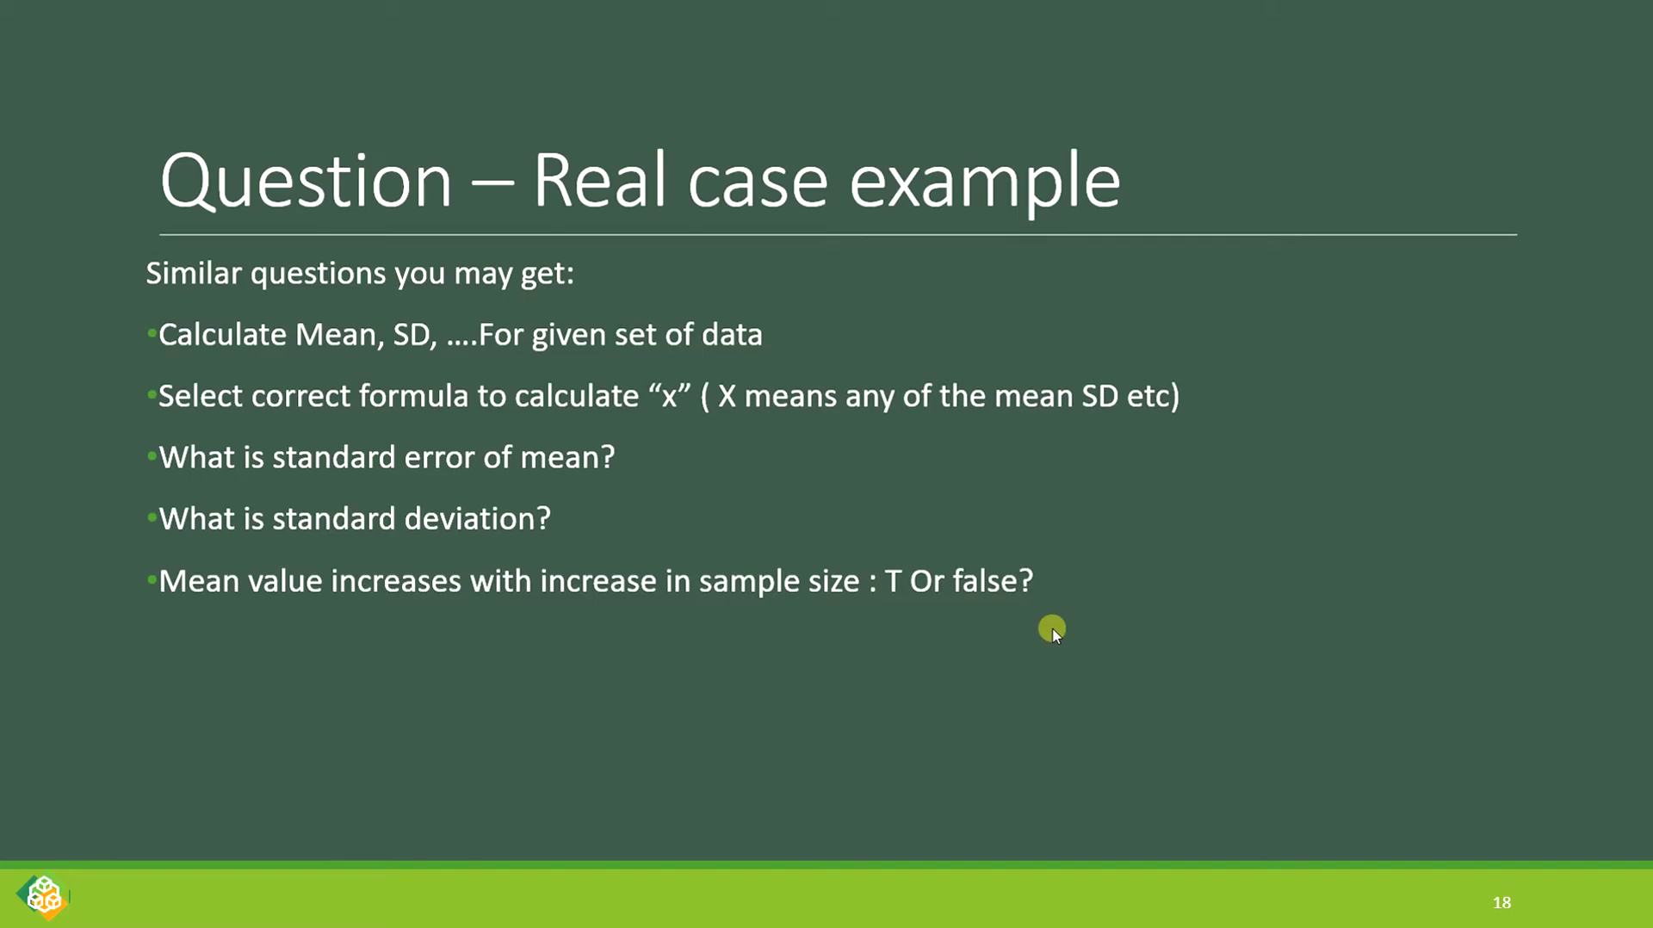
{"action": "key", "text": "alt+Tab"}
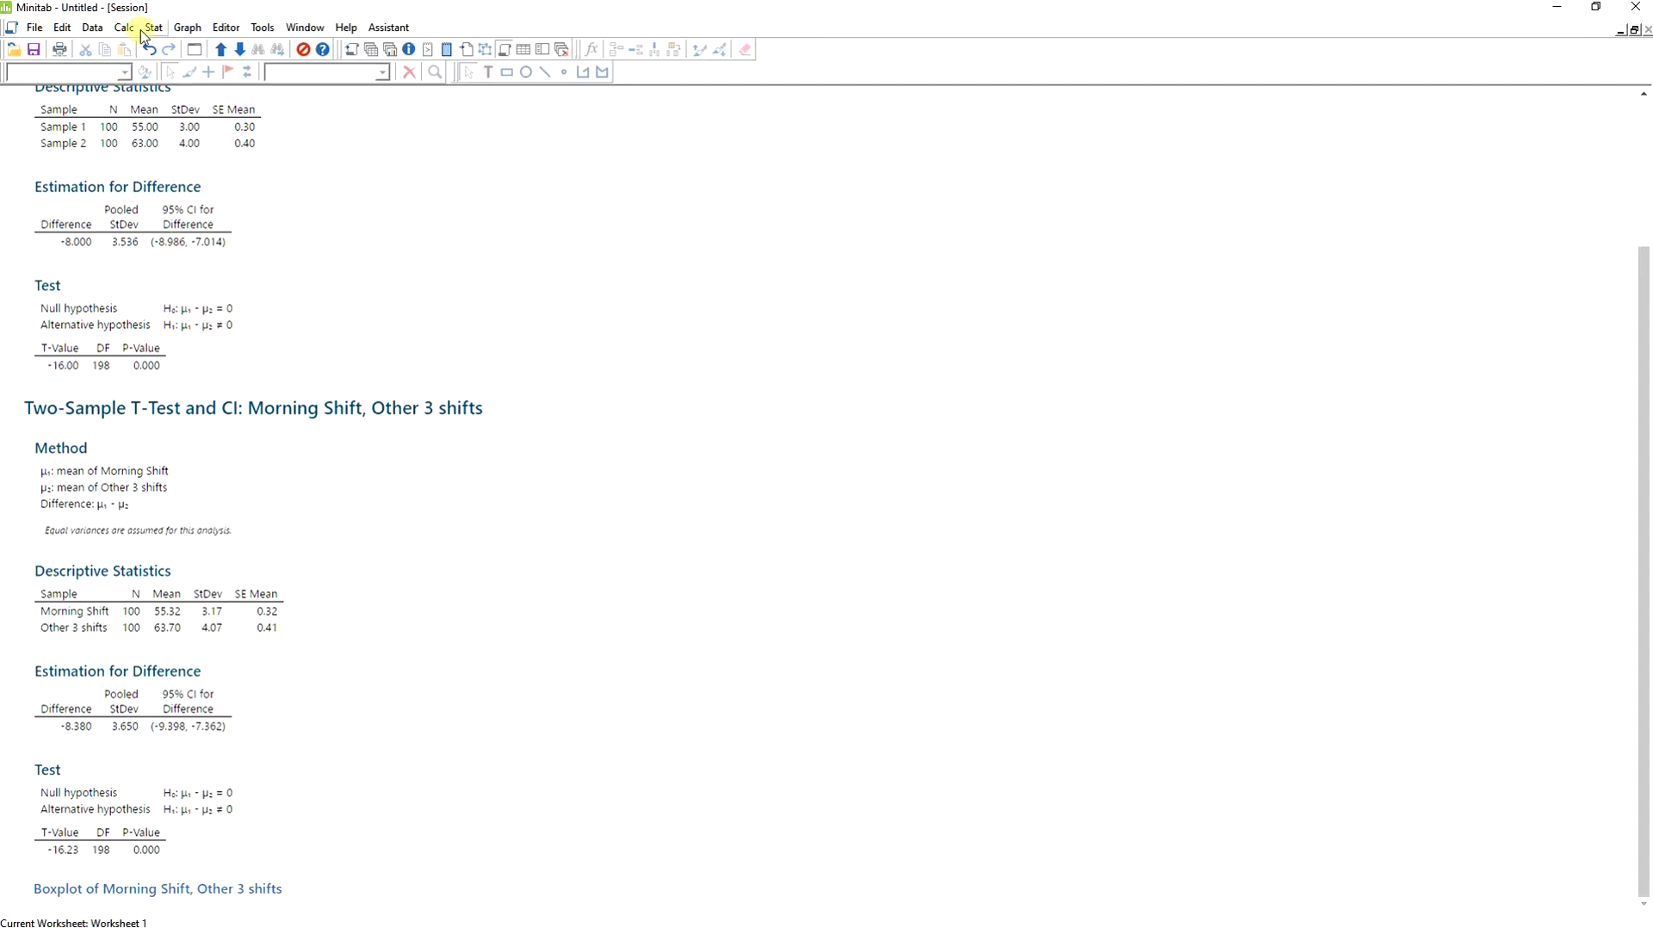
Step: Set up Display Descriptive Statistics with Morning Shift and Other 3 shifts as the variables
{"action": "left_click", "coordinate": [152, 31]}
{"action": "mouse_move", "coordinate": [160, 50]}
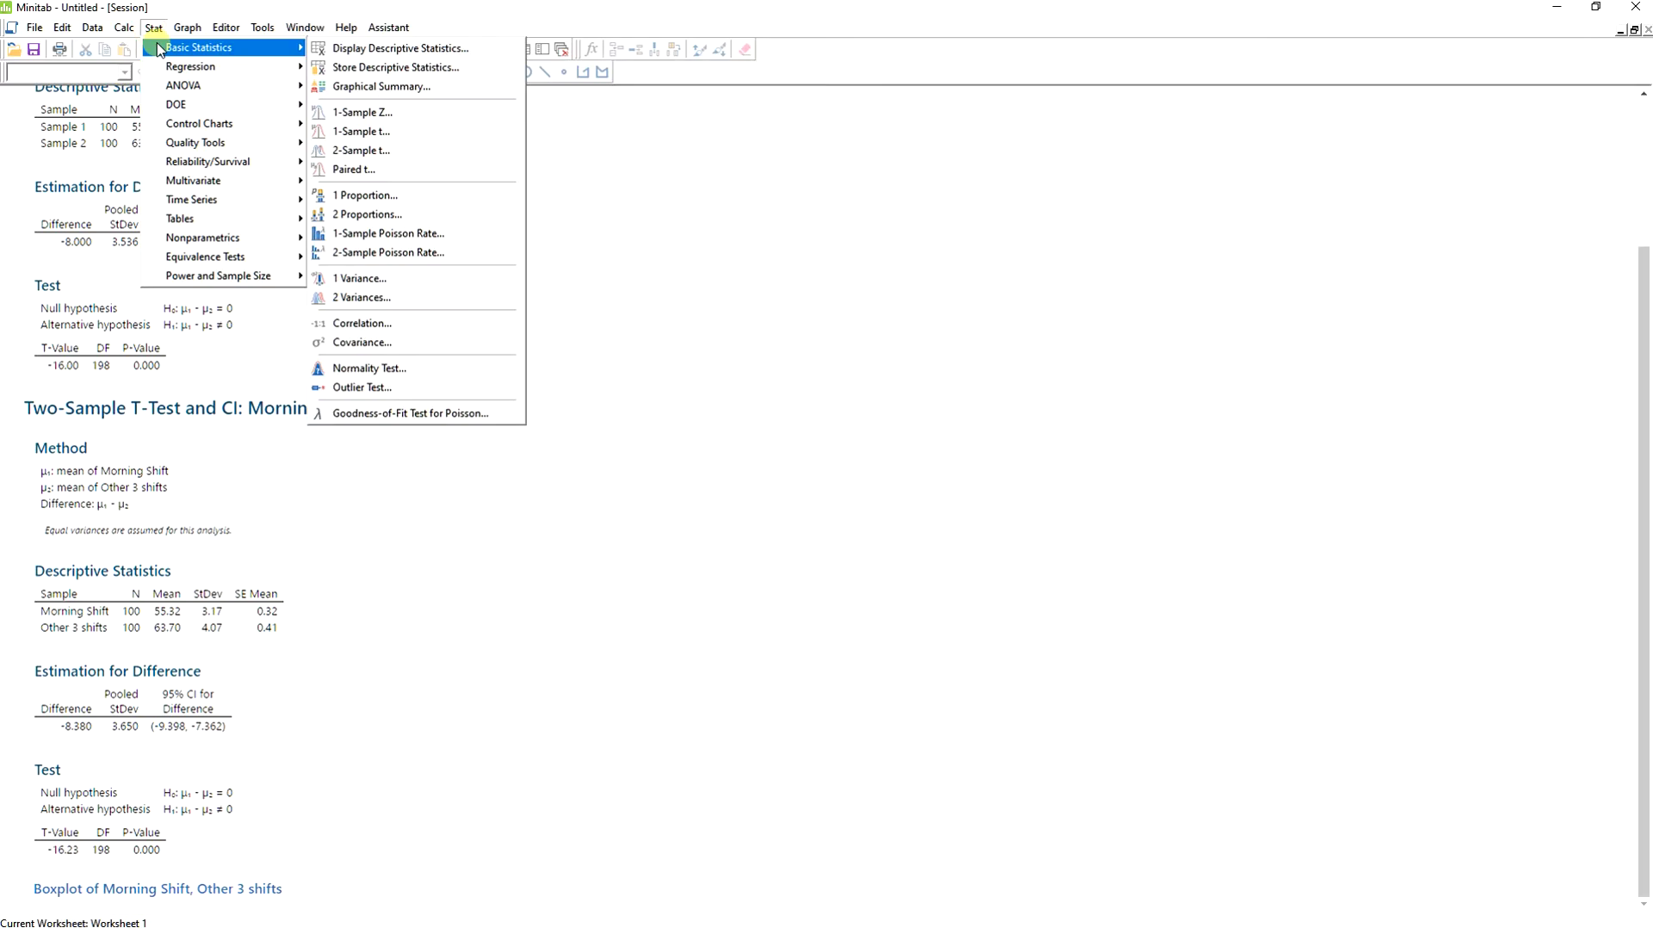
{"action": "left_click", "coordinate": [431, 56]}
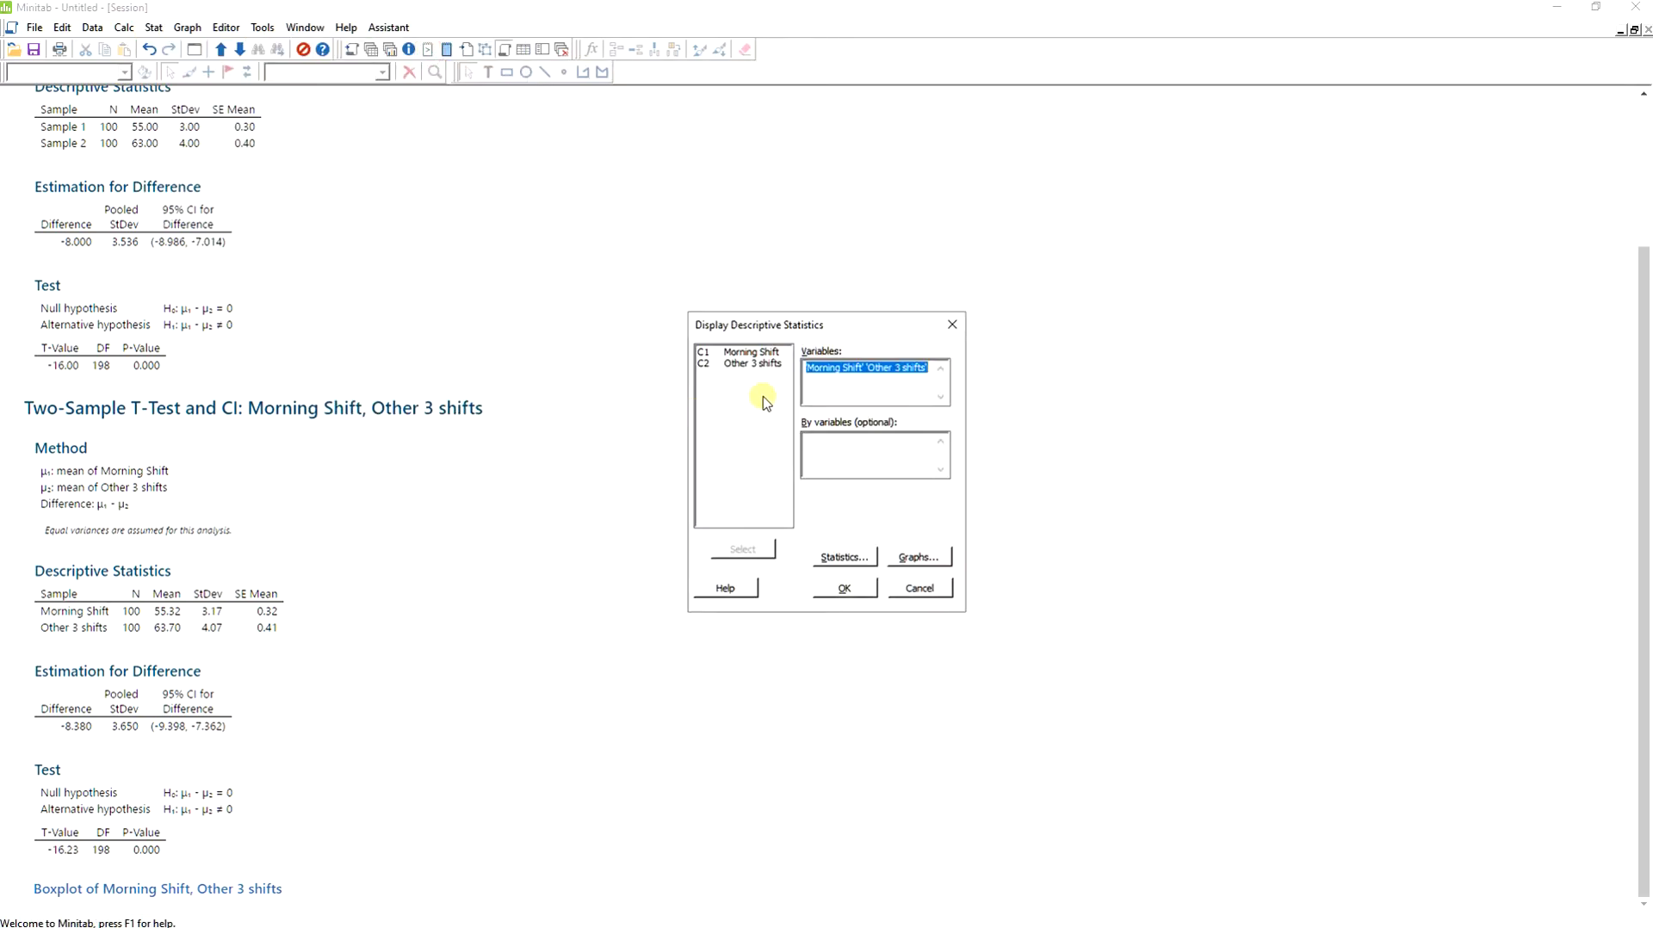
{"action": "double_click", "coordinate": [769, 353]}
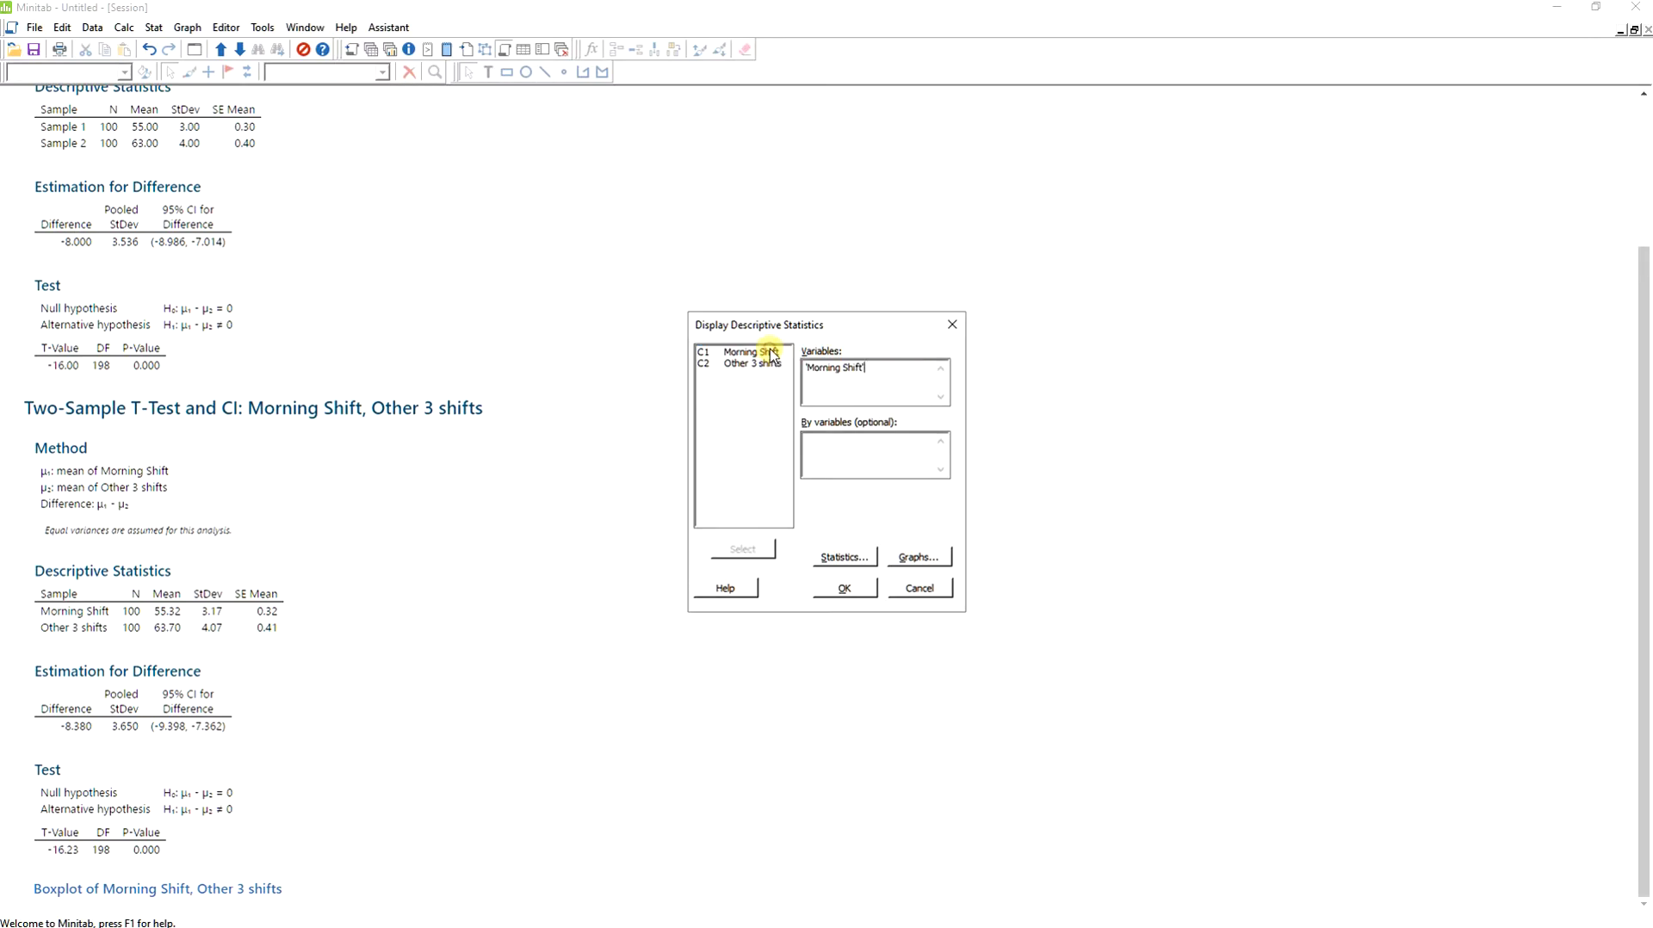
{"action": "double_click", "coordinate": [766, 365]}
{"action": "left_click", "coordinate": [847, 459]}
Step: Add variance, coefficient of variation, N total, skewness, kurtosis and range to the statistics to display
{"action": "left_click", "coordinate": [844, 558]}
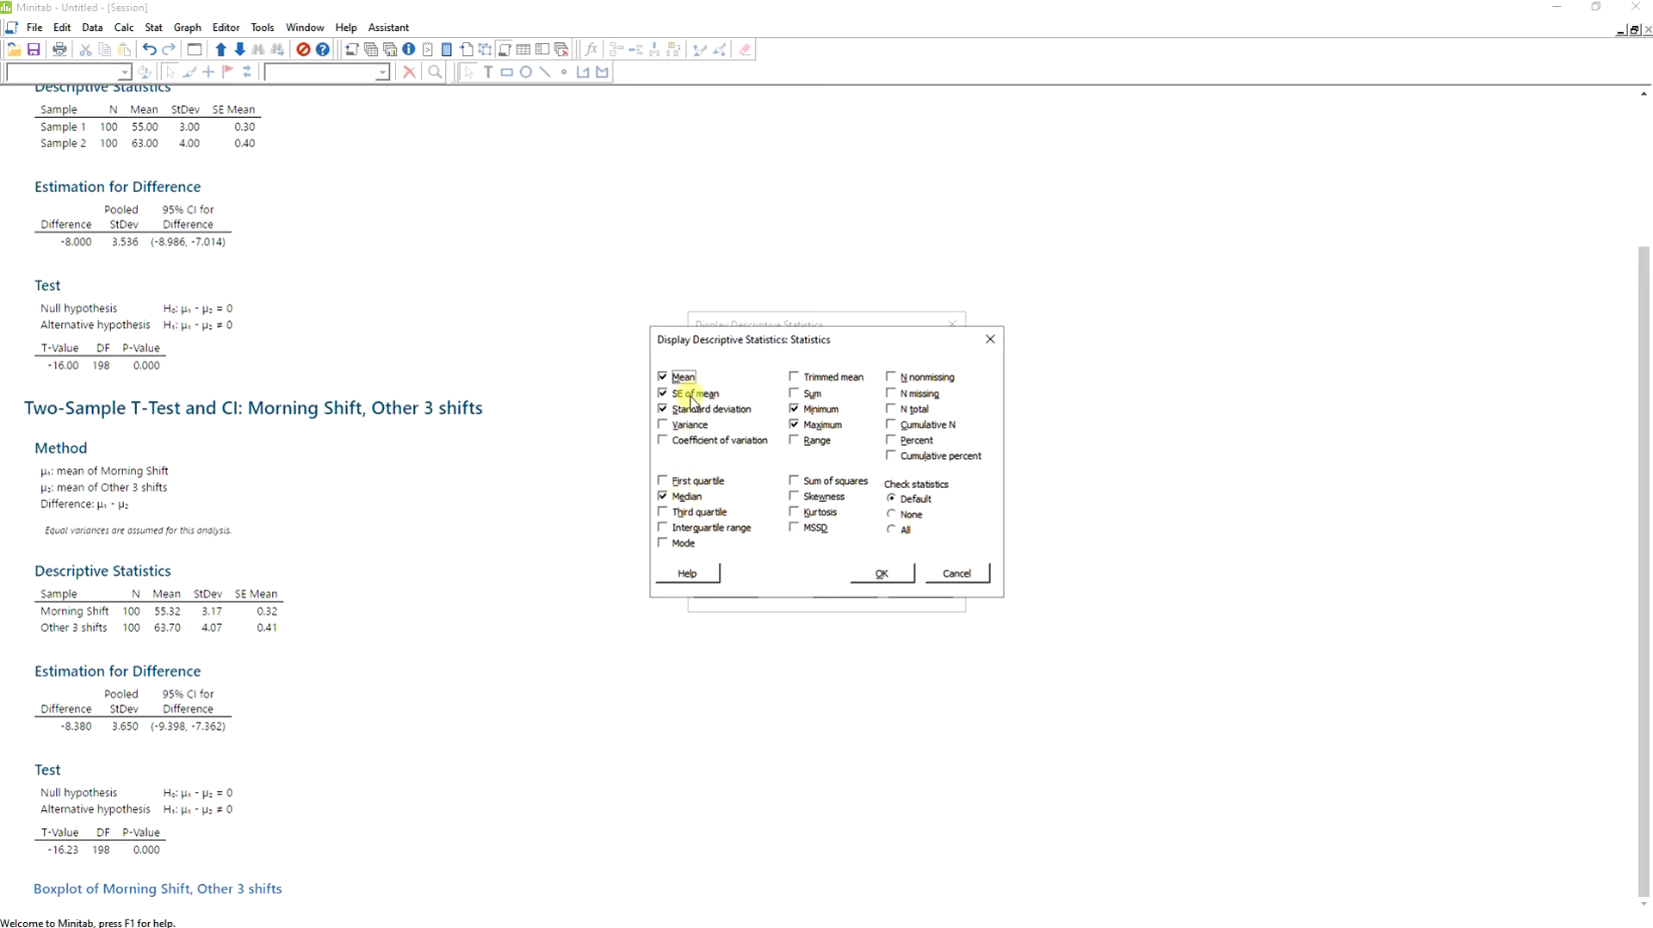
{"action": "left_click", "coordinate": [685, 441]}
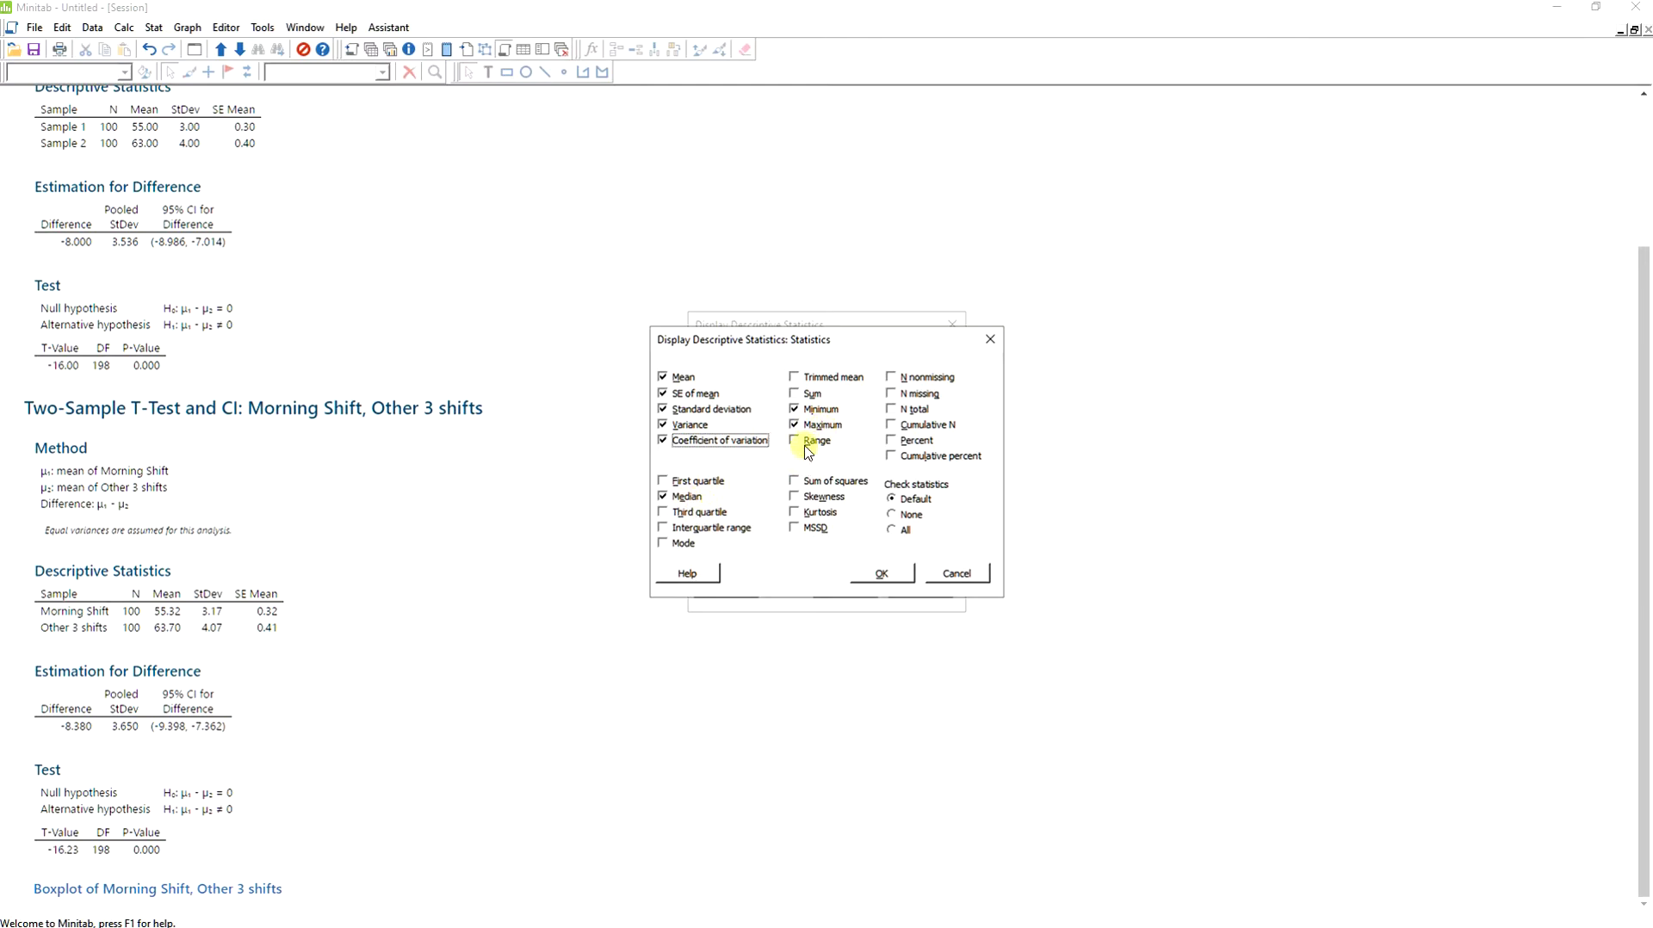
{"action": "left_click", "coordinate": [913, 412]}
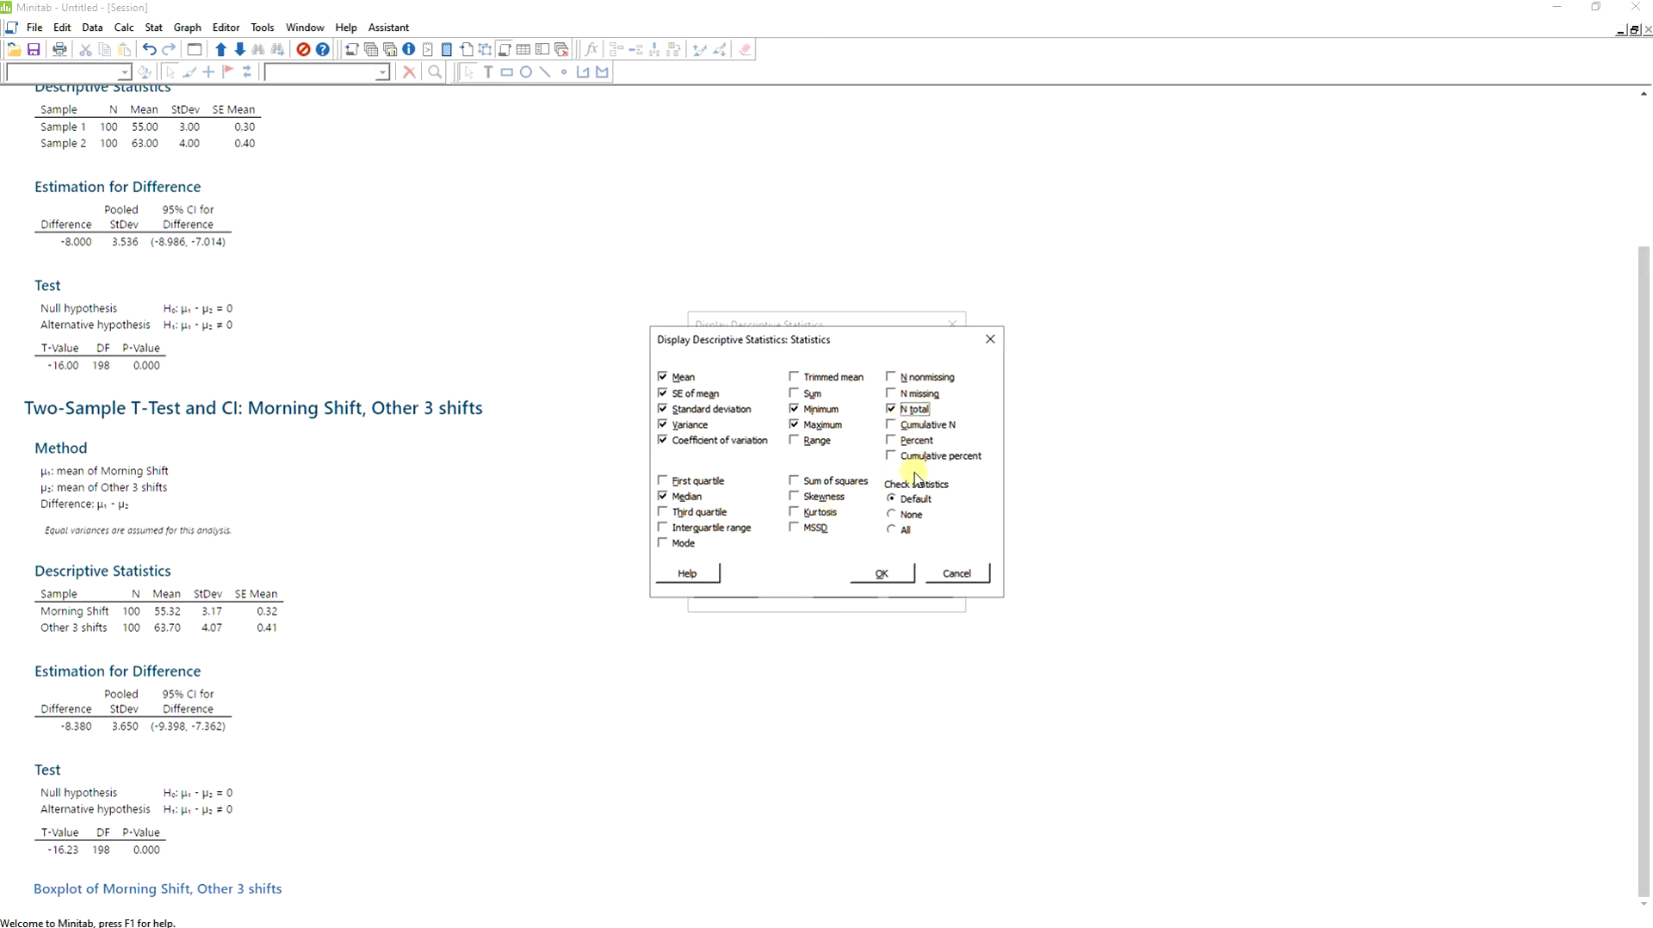
{"action": "left_click", "coordinate": [825, 501]}
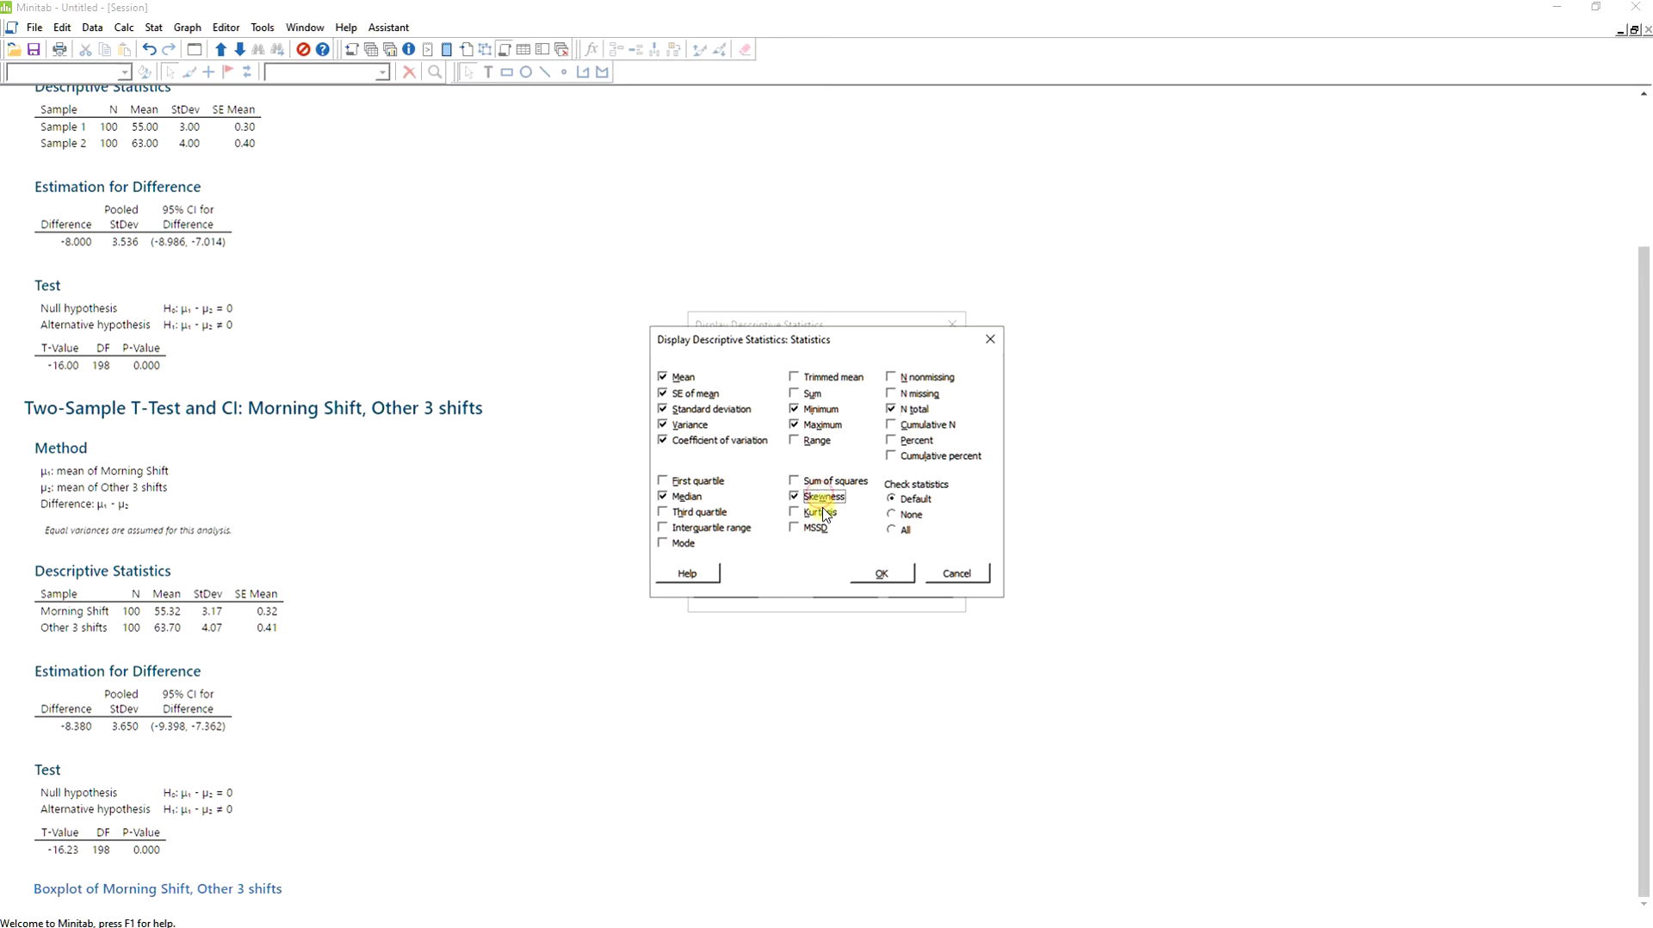
{"action": "left_click", "coordinate": [823, 443]}
{"action": "left_click", "coordinate": [880, 576]}
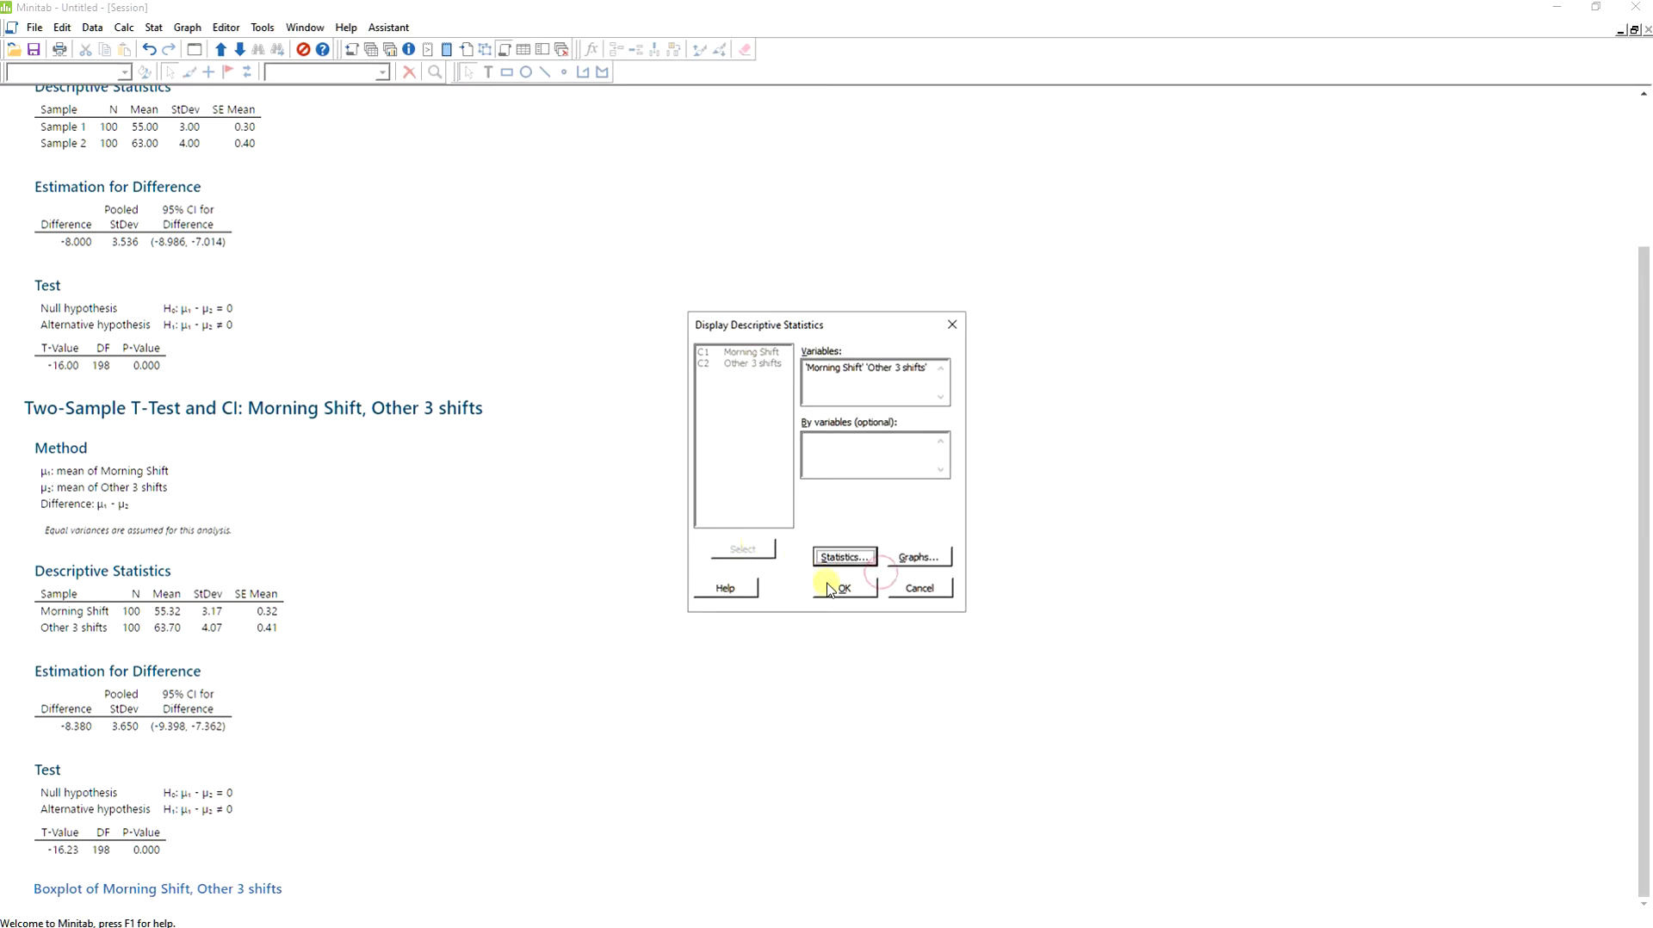
Step: Include the histogram, histogram with normal curve, individual value plot and boxplot, and run the descriptive statistics
{"action": "left_click", "coordinate": [903, 557]}
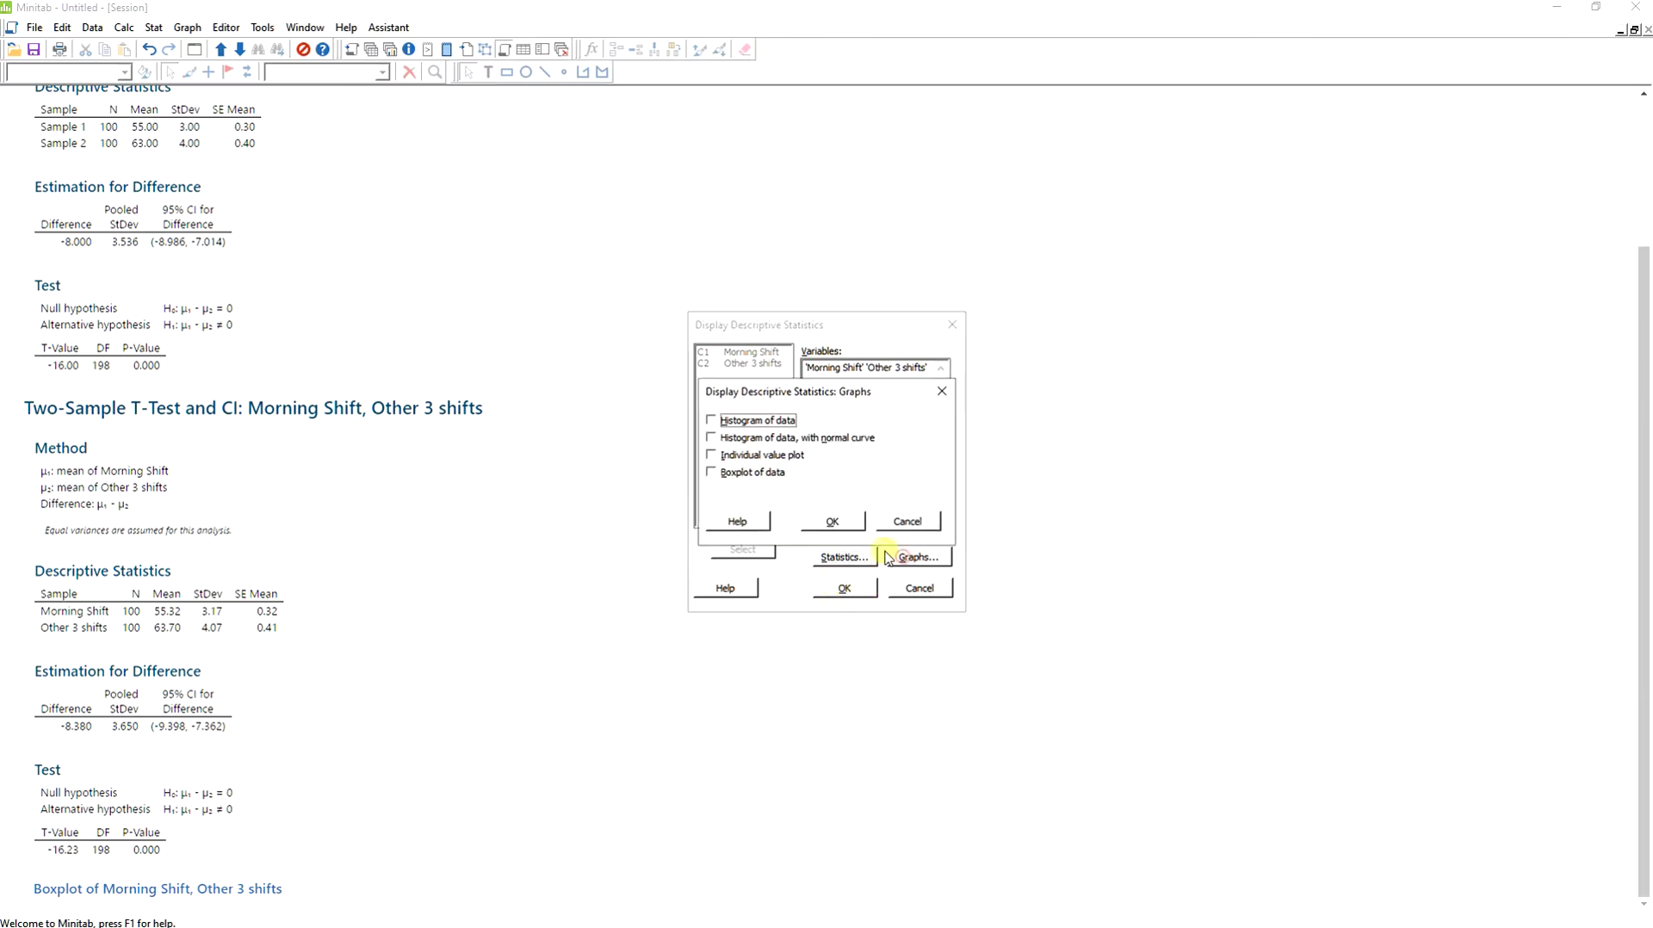
{"action": "left_click", "coordinate": [779, 438]}
{"action": "left_click", "coordinate": [777, 455]}
{"action": "left_click", "coordinate": [775, 472]}
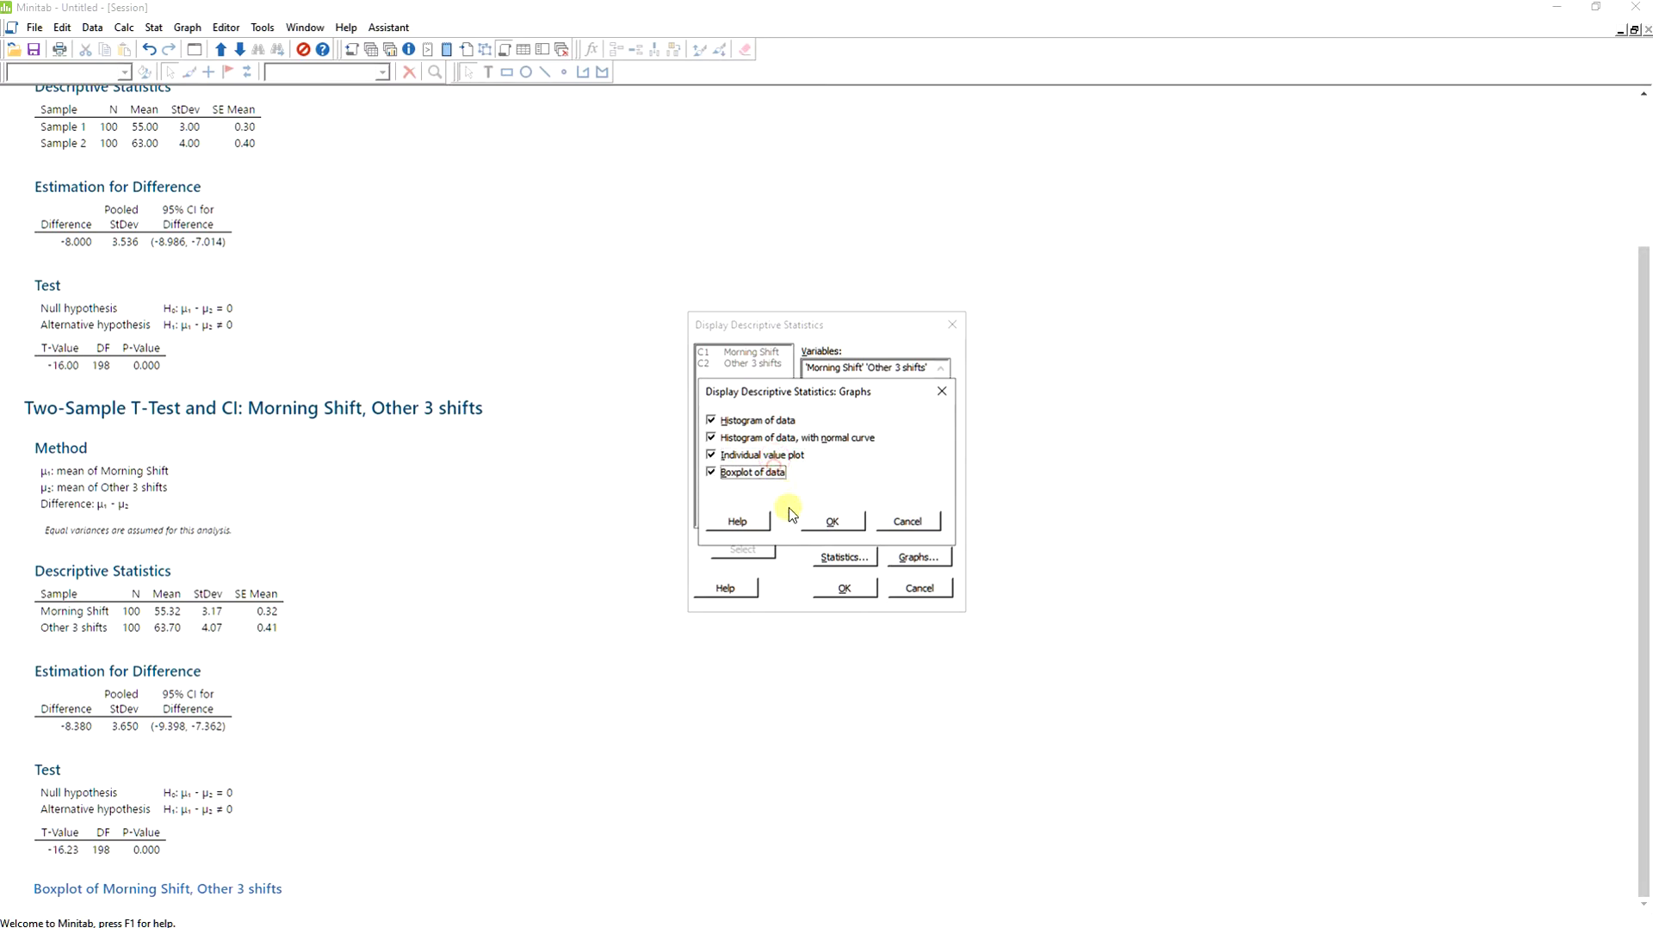
{"action": "left_click", "coordinate": [821, 519]}
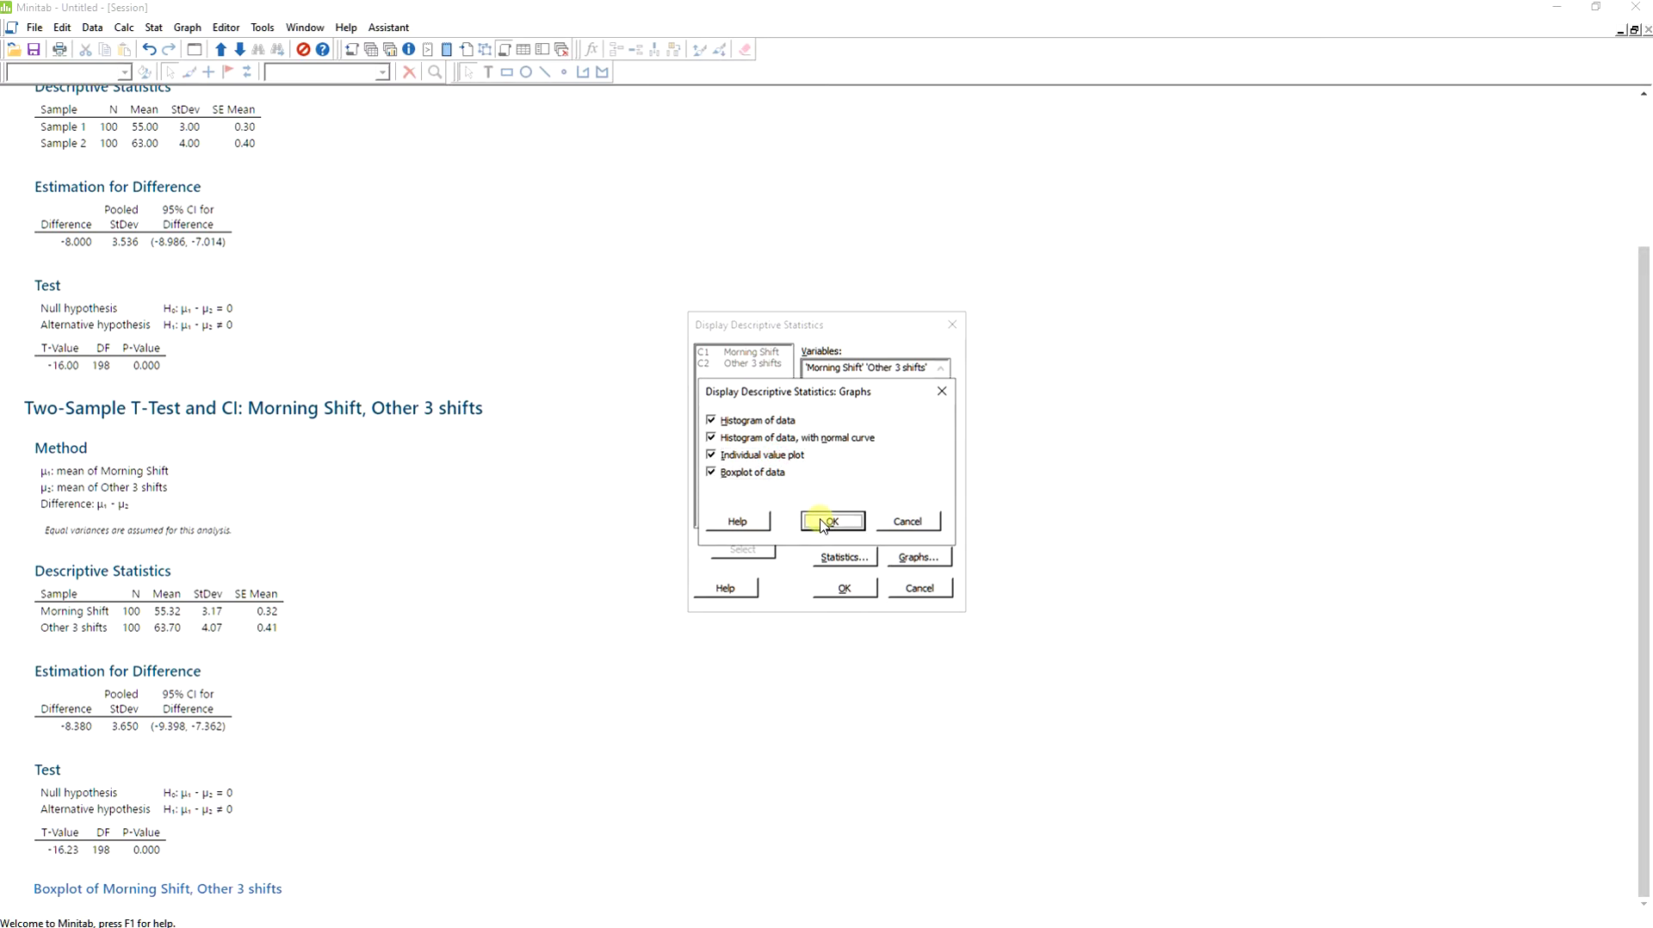
{"action": "left_click", "coordinate": [842, 589]}
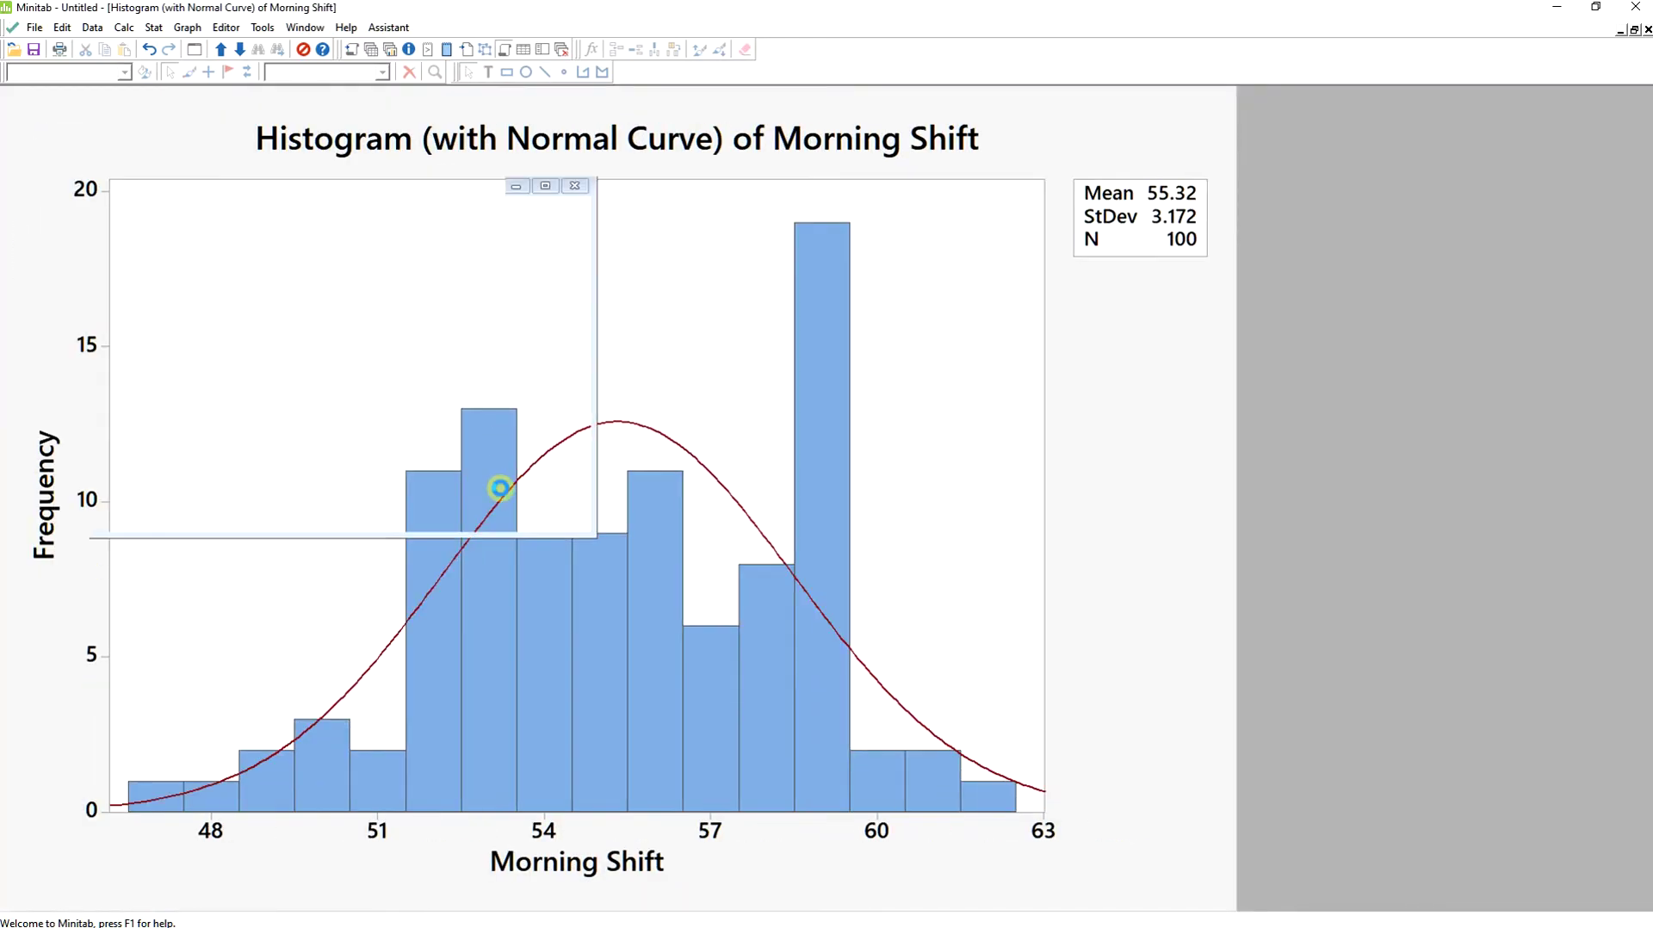
Step: Review the boxplots, individual value plots and histograms of both shift groups in the project's graph list, and return to the descriptive statistics output
{"action": "left_click", "coordinate": [554, 53]}
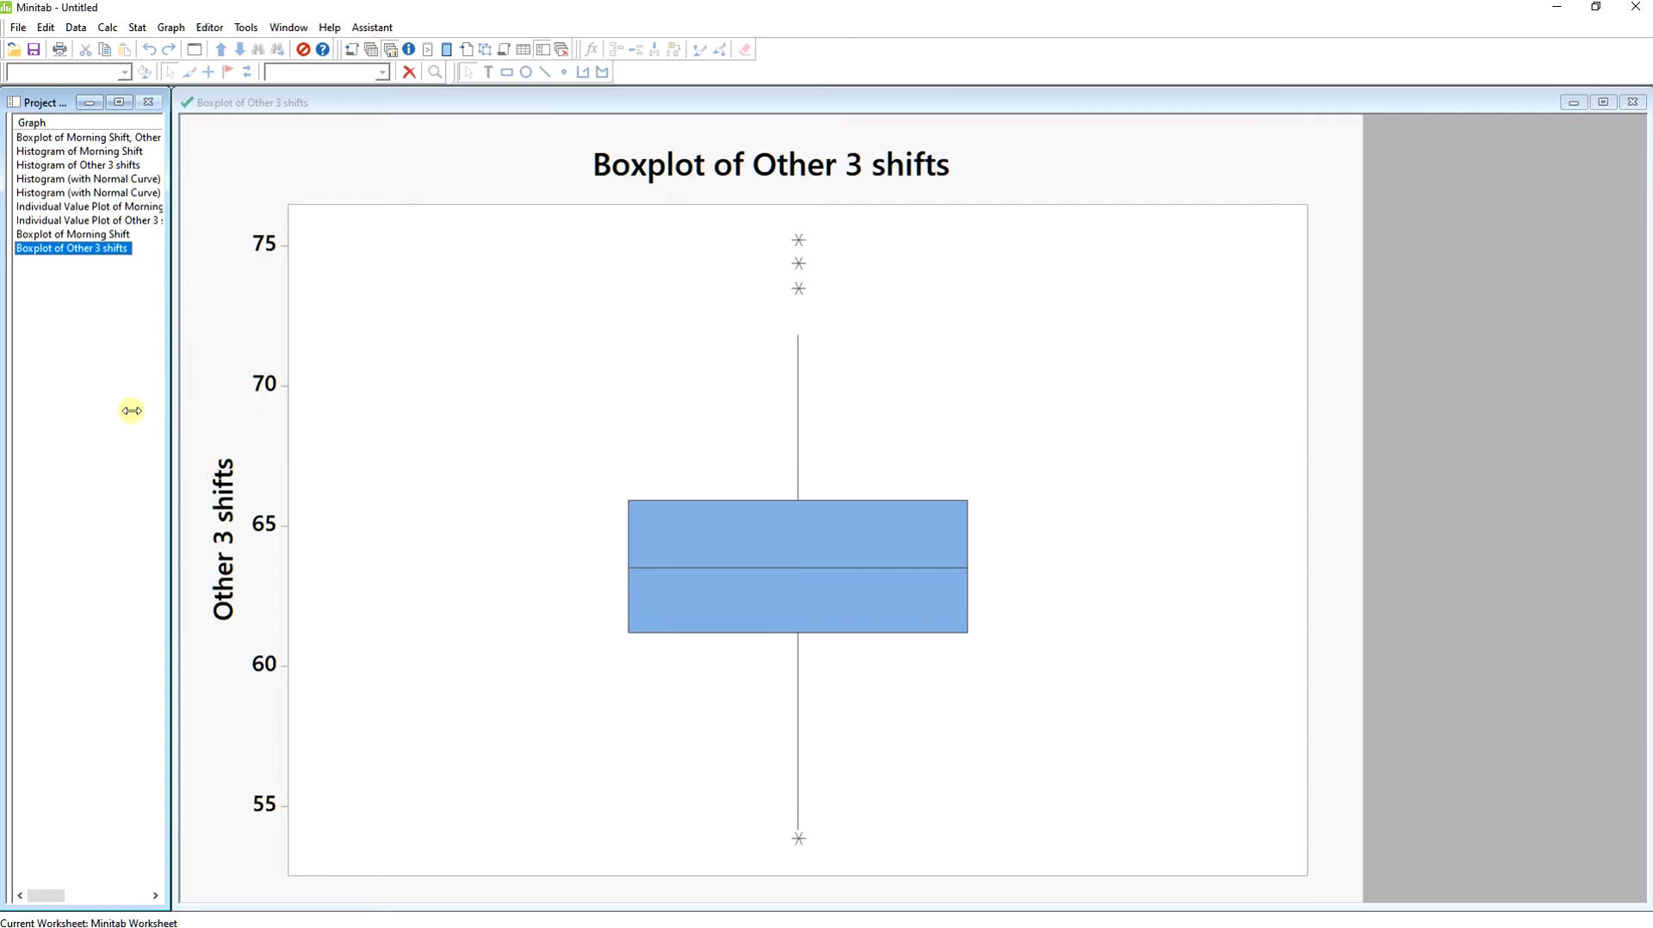
{"action": "left_click", "coordinate": [76, 235]}
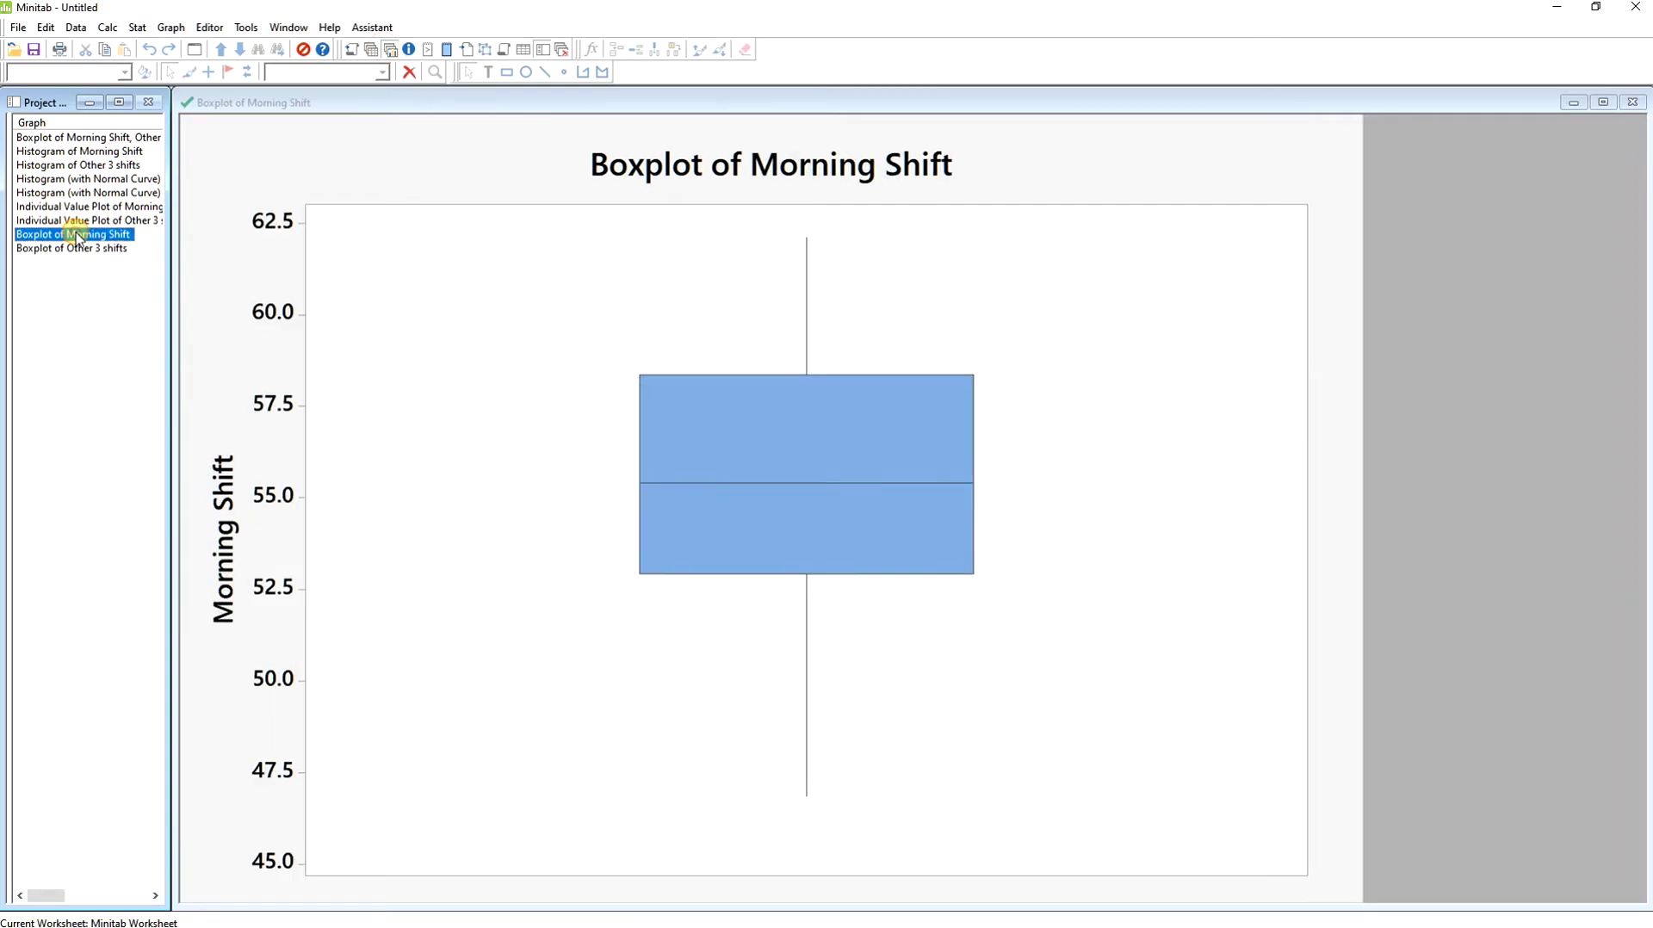
{"action": "left_click", "coordinate": [80, 221]}
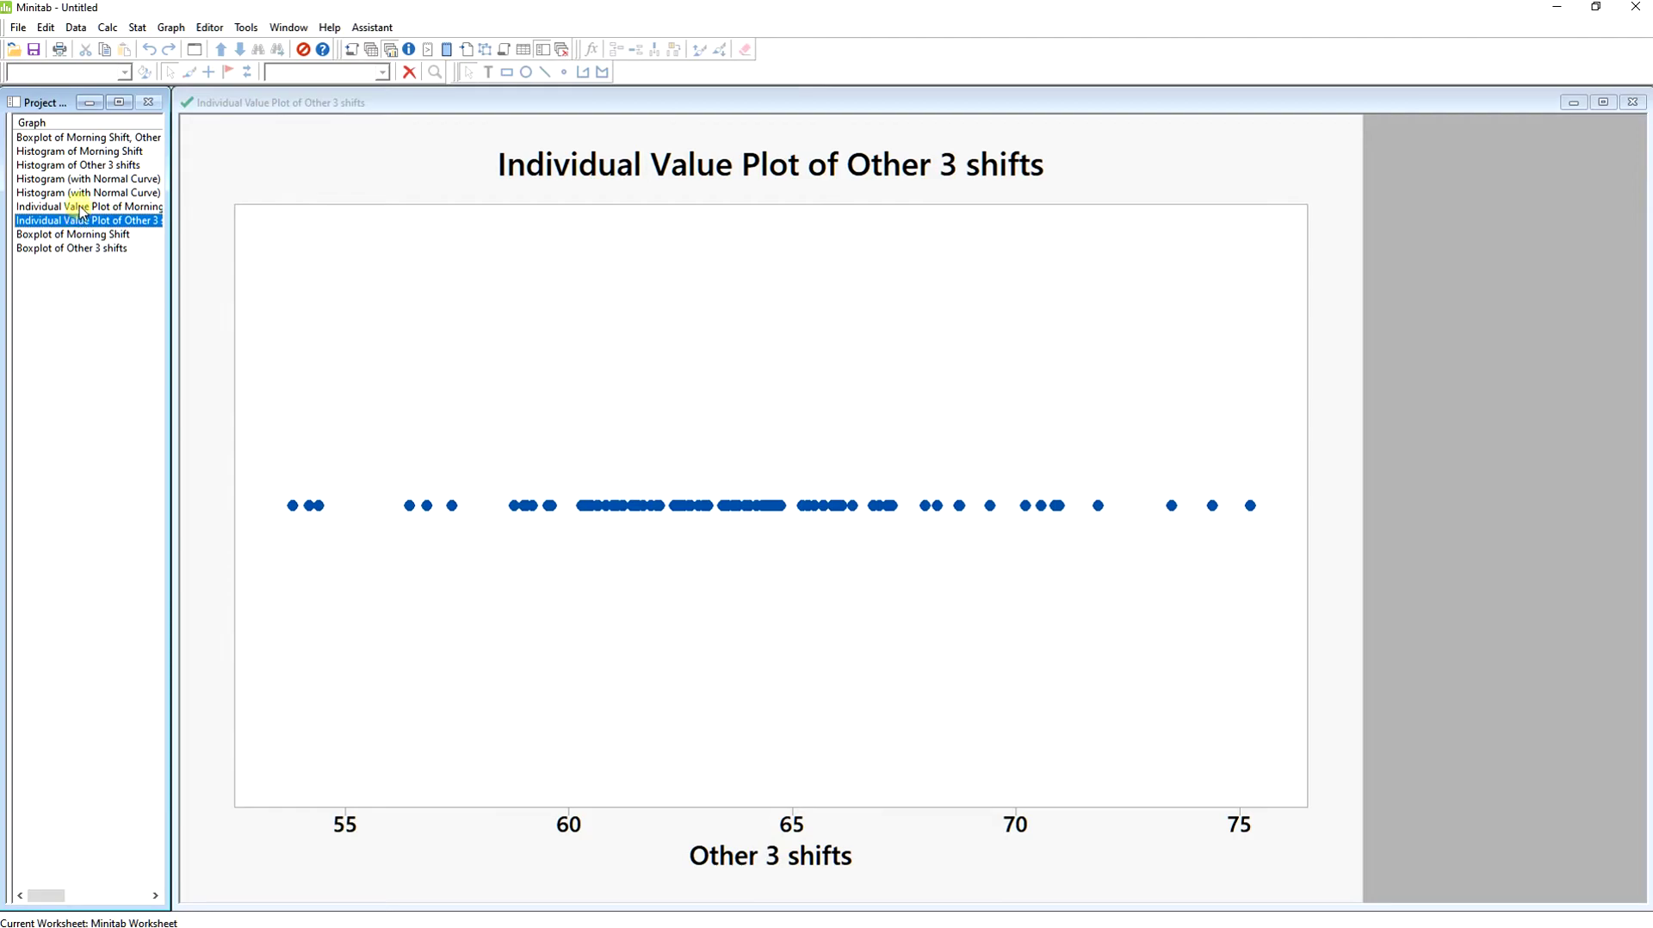
{"action": "left_click", "coordinate": [79, 208]}
{"action": "left_click", "coordinate": [84, 194]}
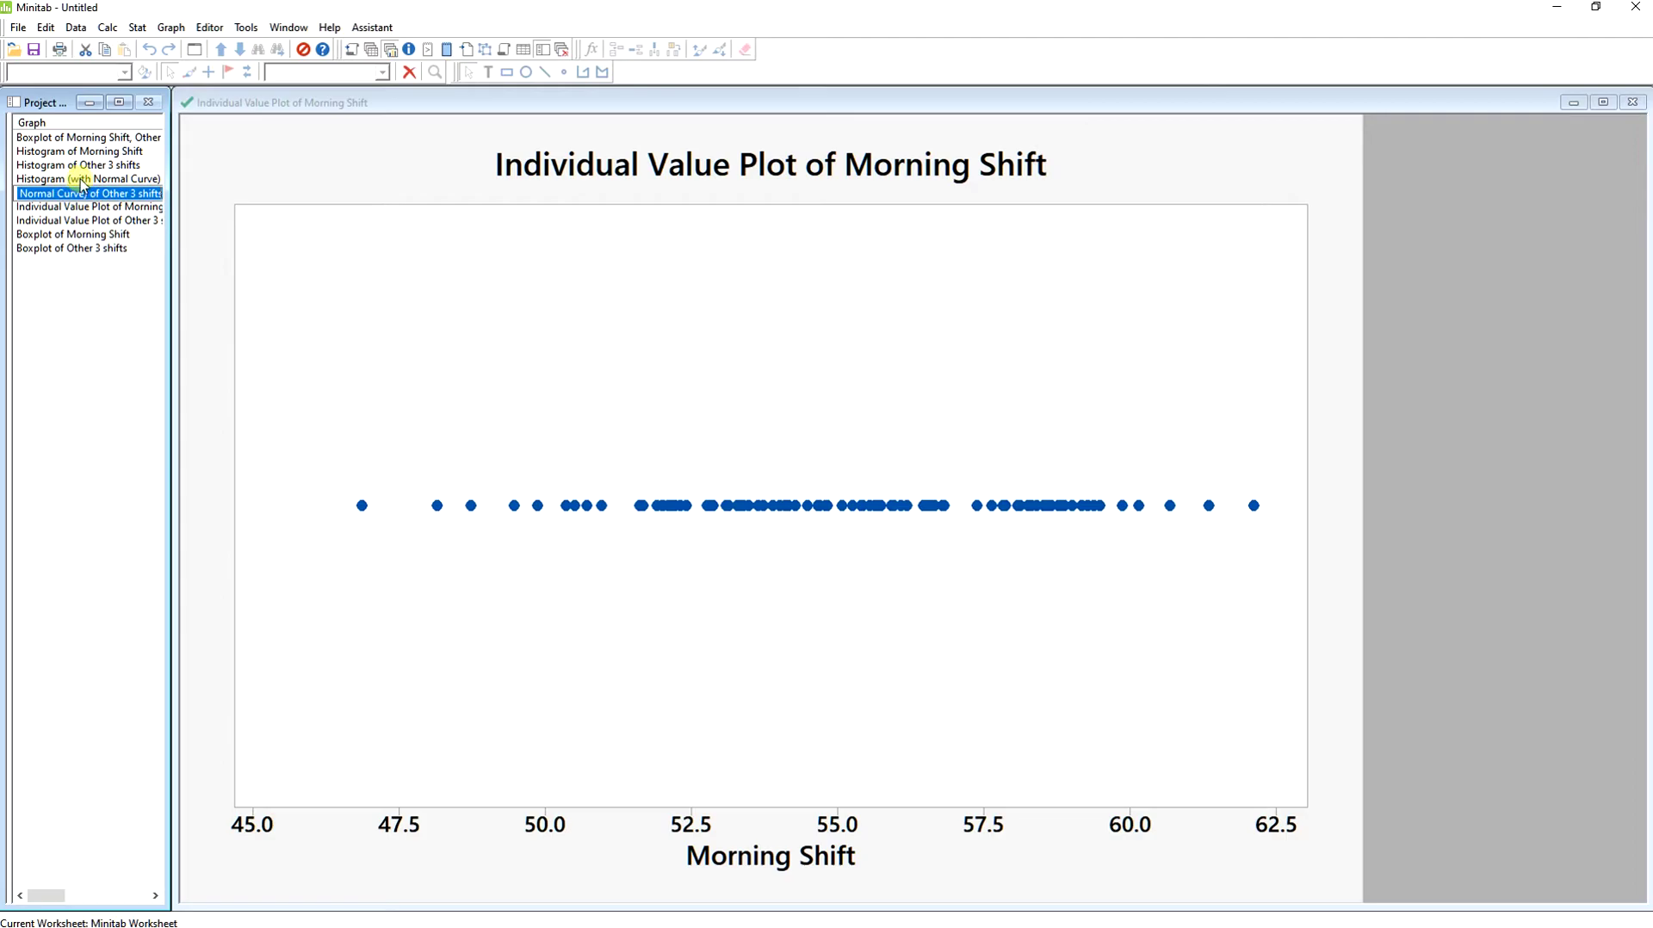
{"action": "left_click", "coordinate": [82, 179]}
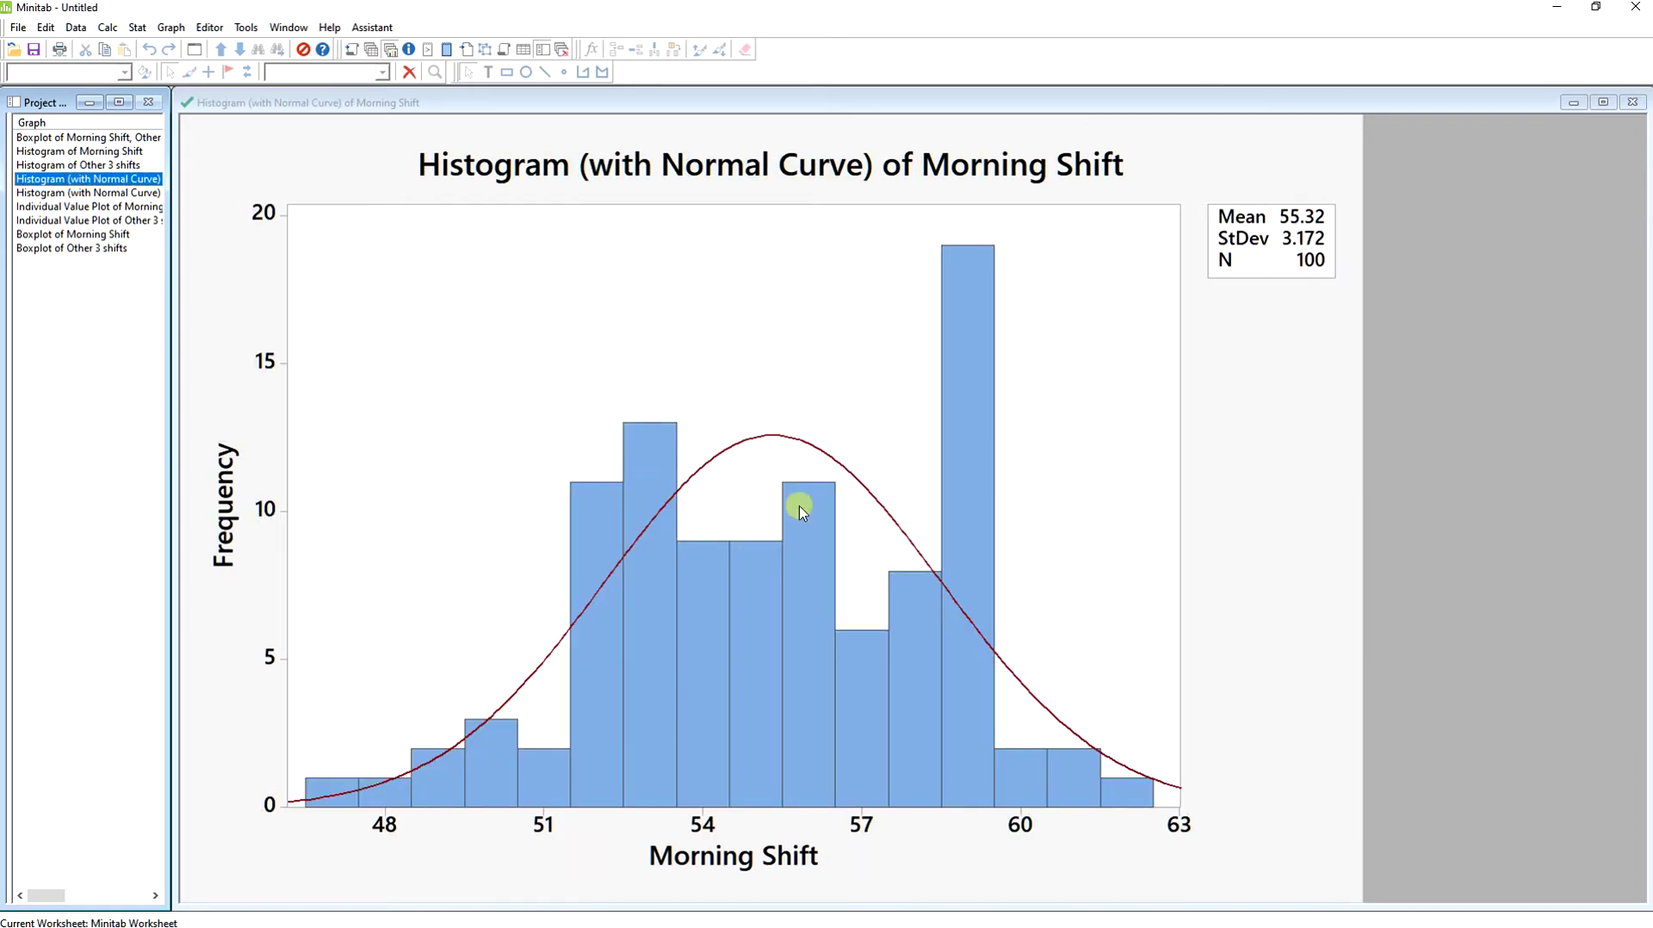
{"action": "left_click", "coordinate": [47, 192]}
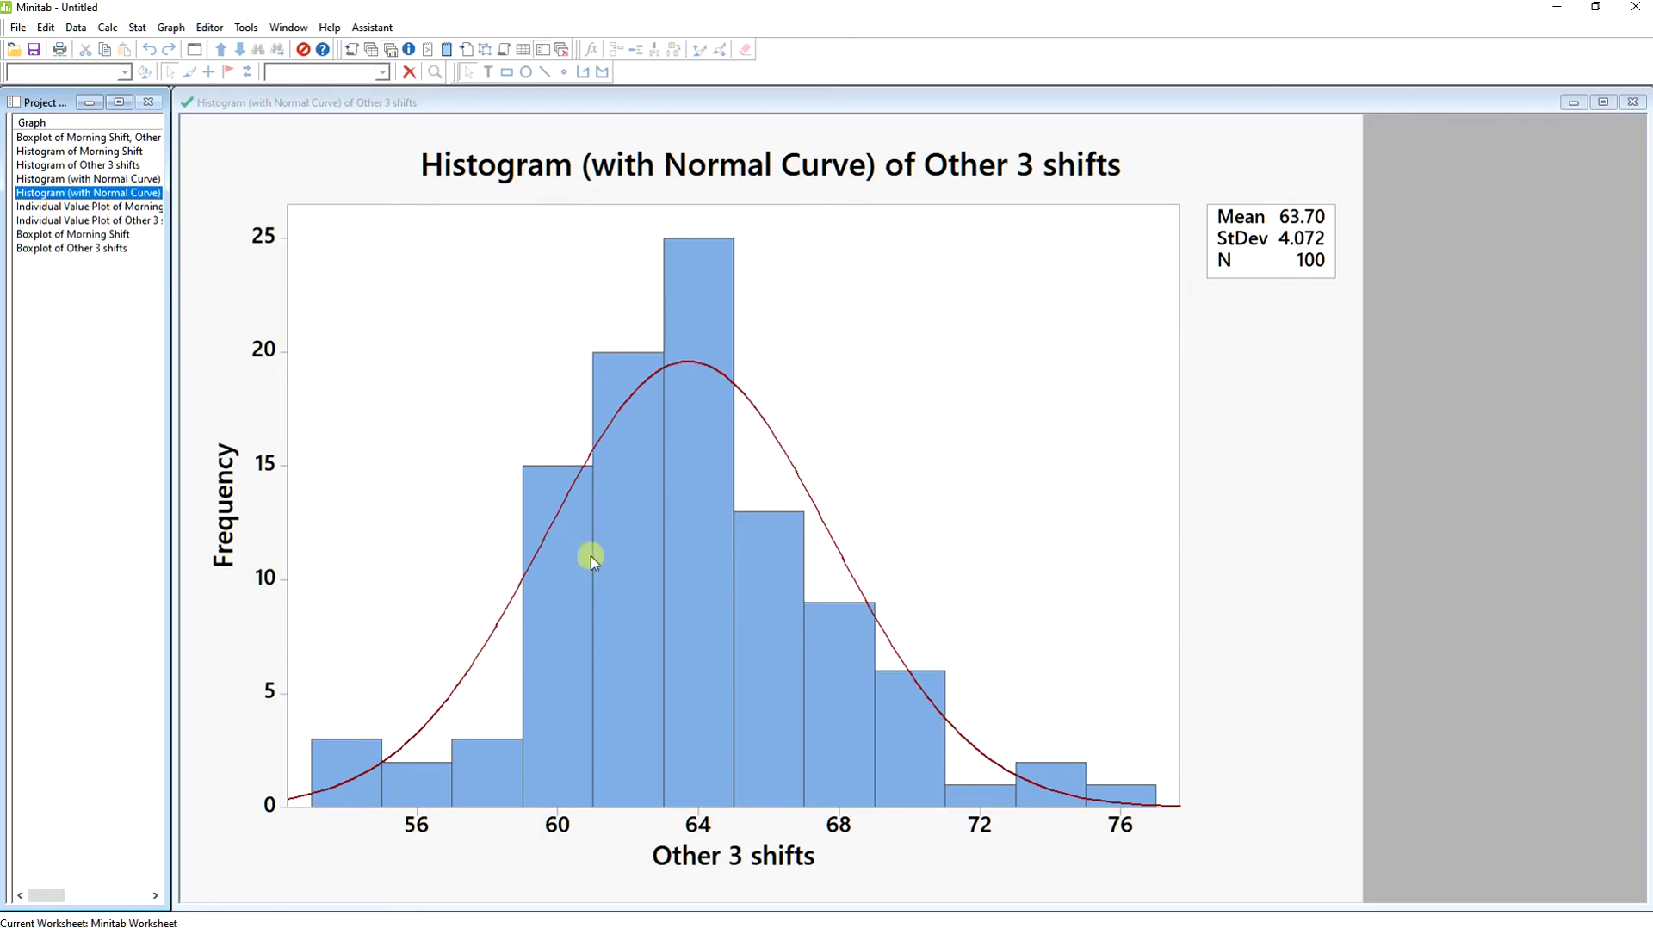
{"action": "left_click", "coordinate": [87, 163]}
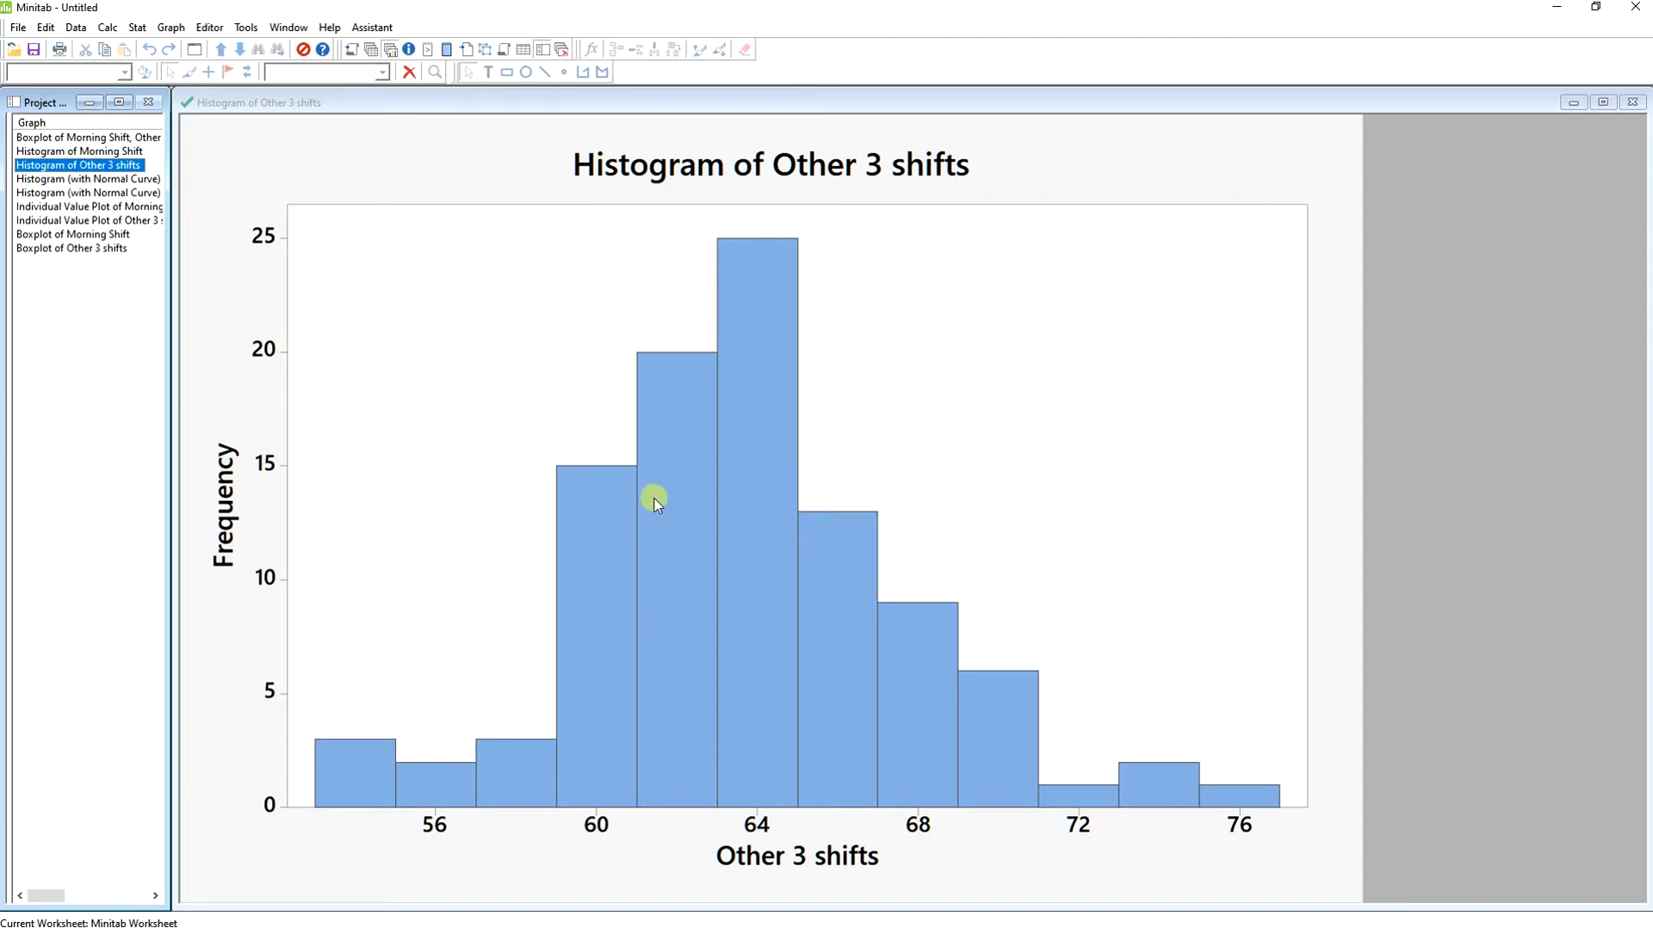
{"action": "left_click", "coordinate": [90, 138]}
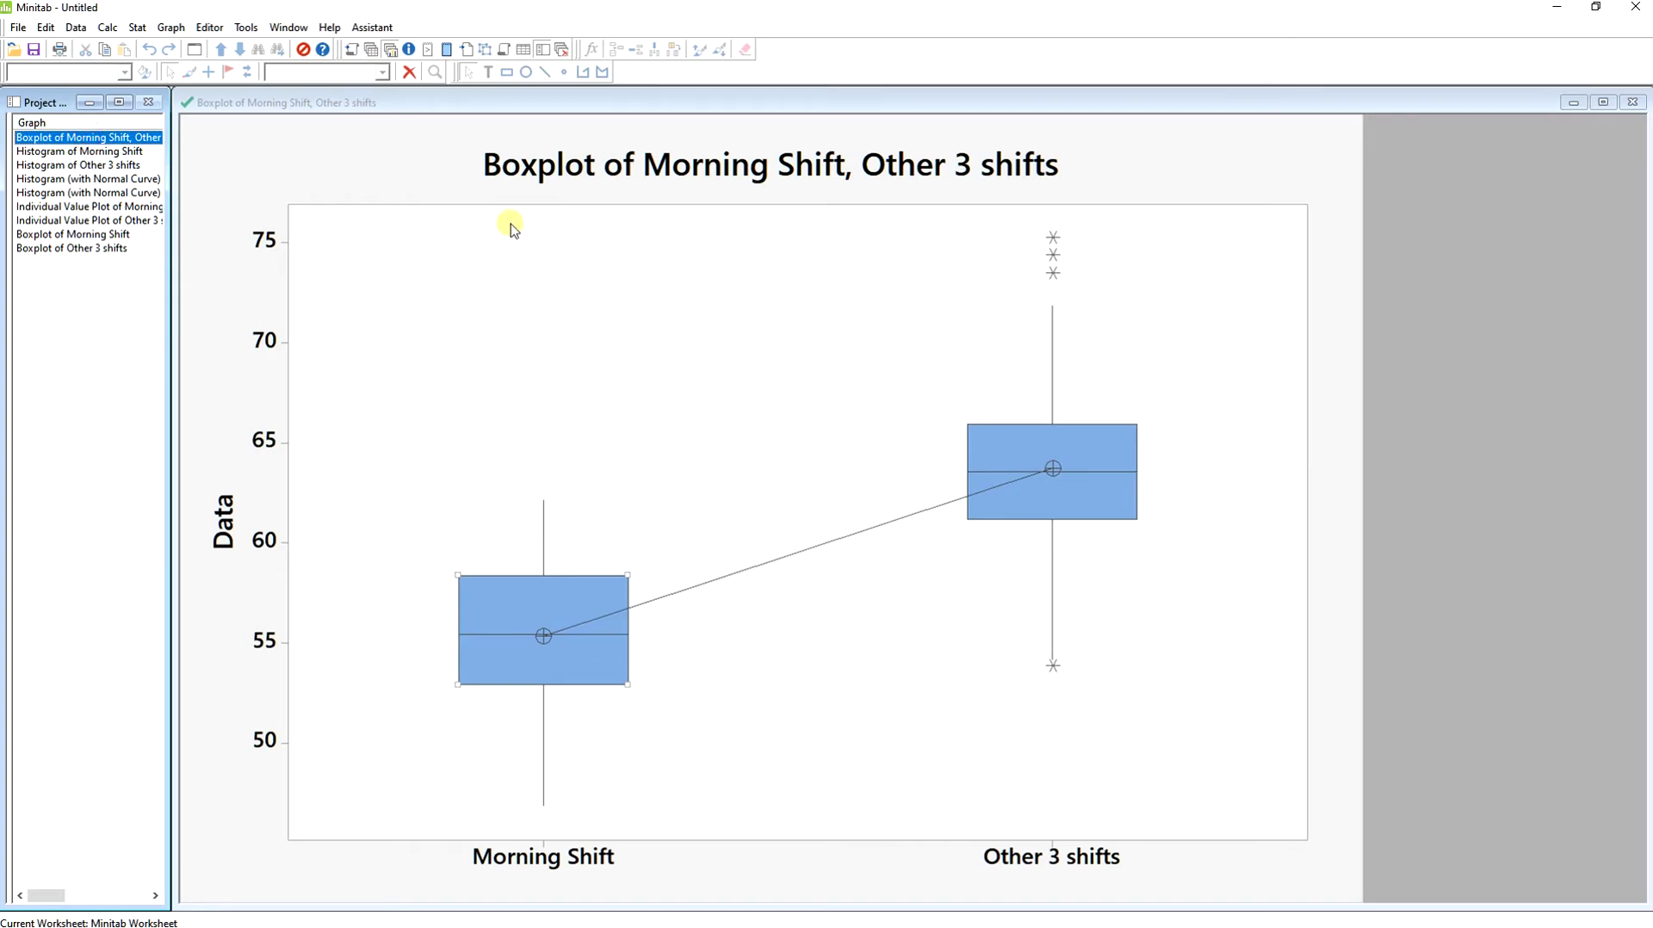
{"action": "left_click", "coordinate": [487, 49]}
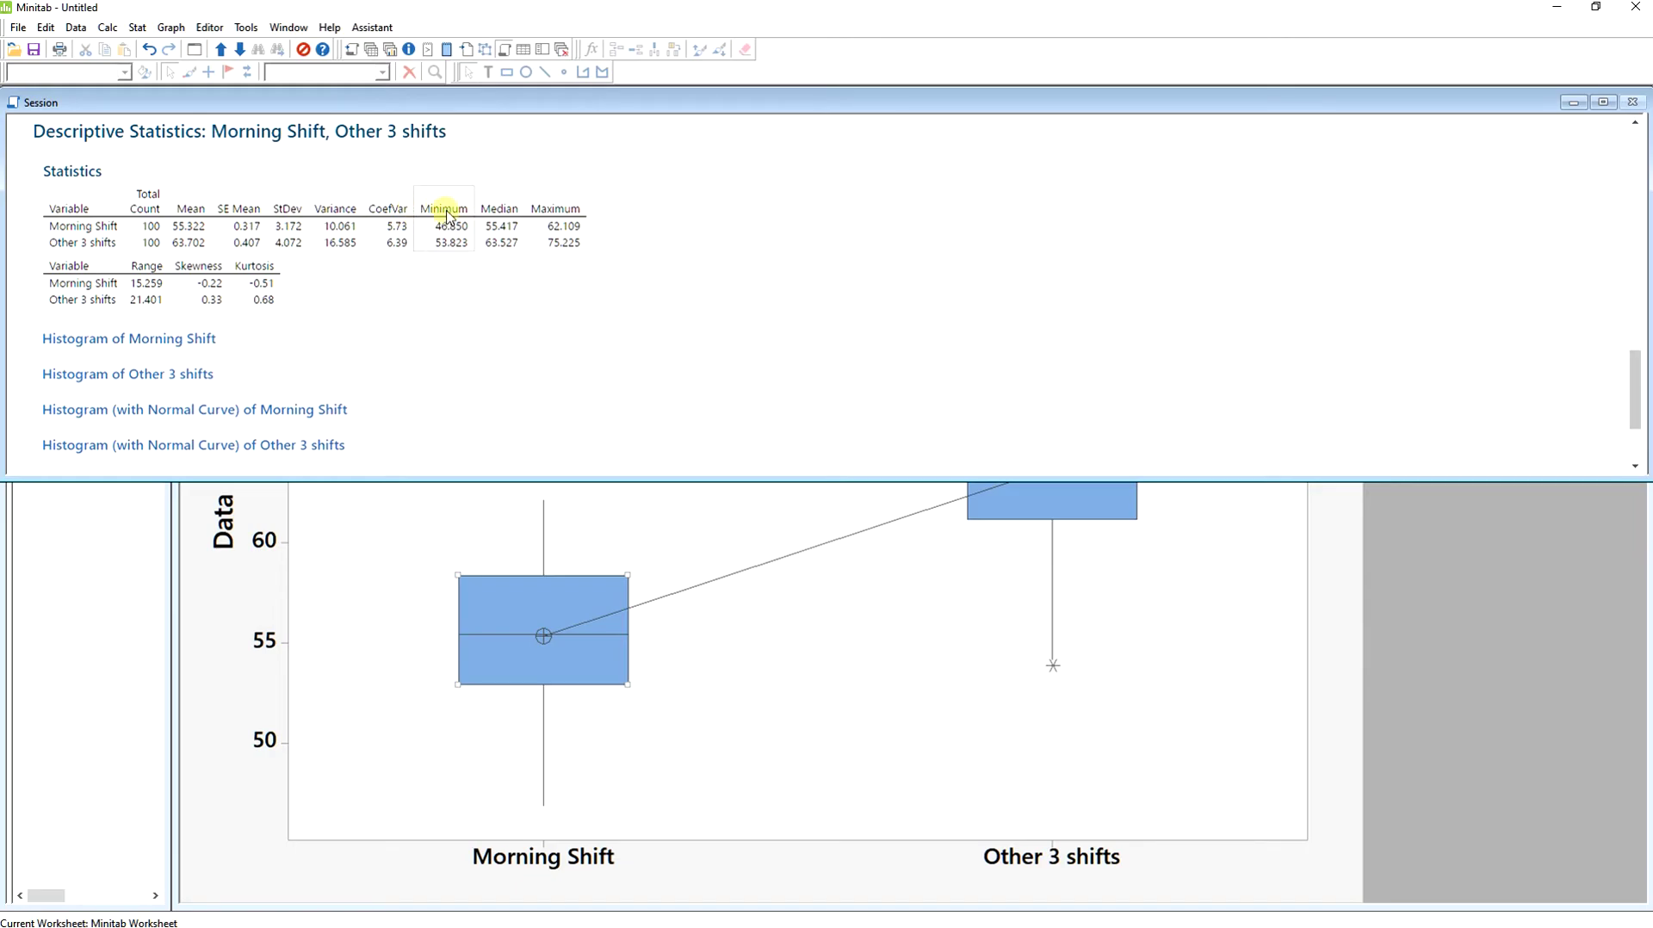
Step: Open the online help for Display Descriptive Statistics and go to its Methods and formulas page
{"action": "left_click", "coordinate": [196, 50]}
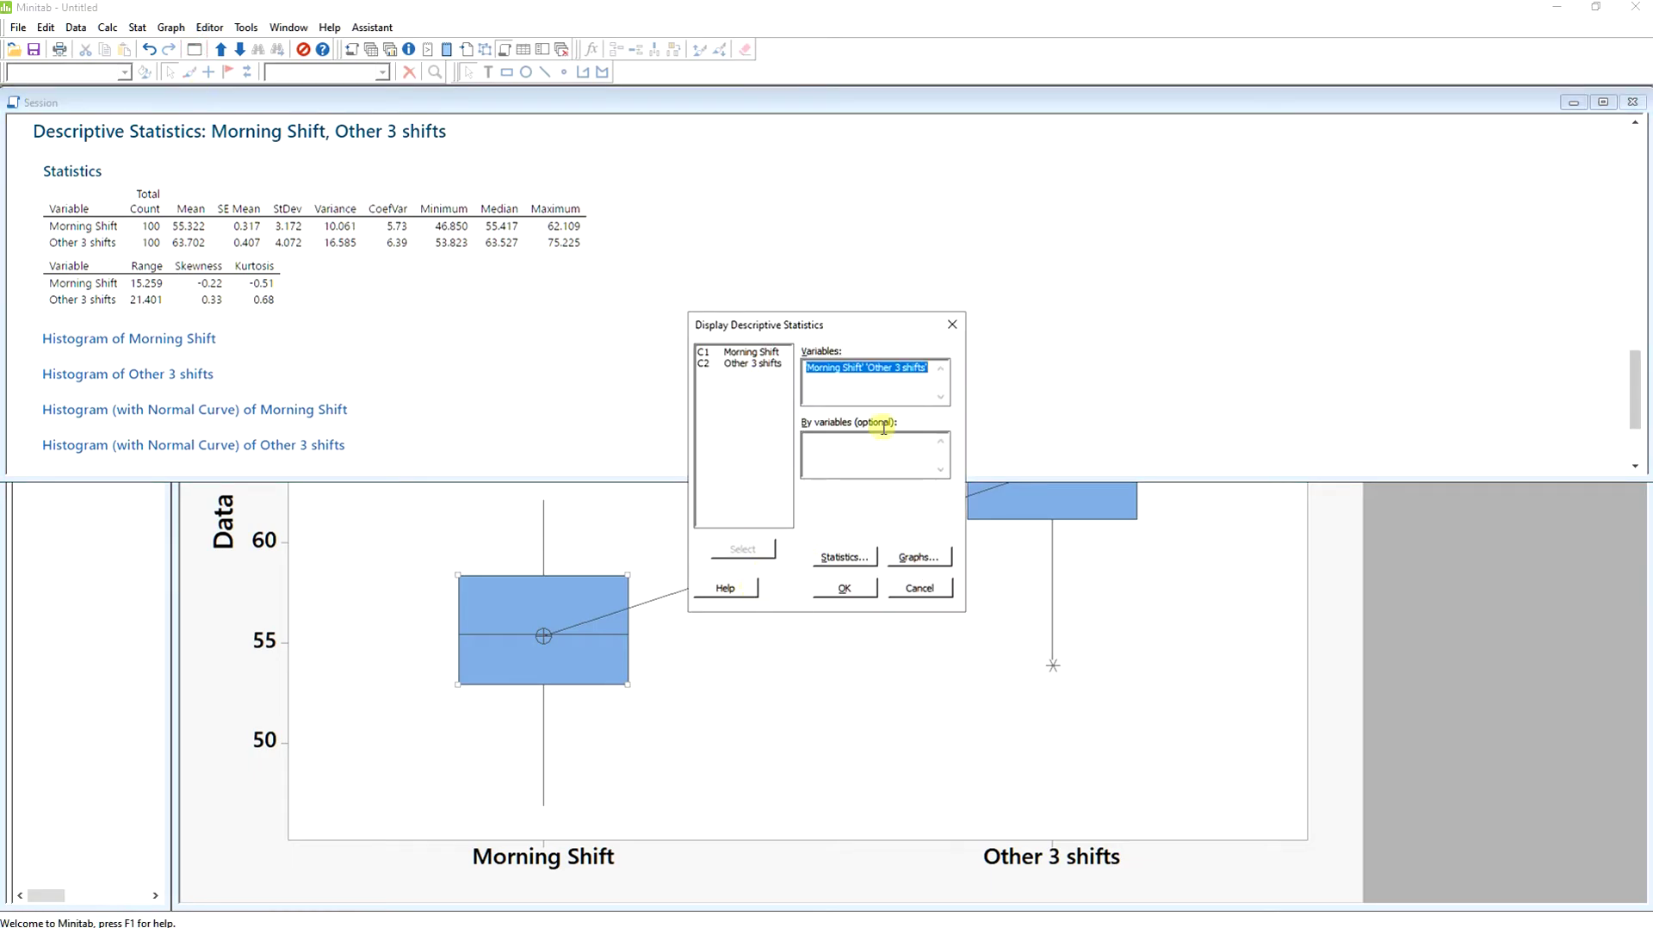
{"action": "left_click", "coordinate": [744, 592]}
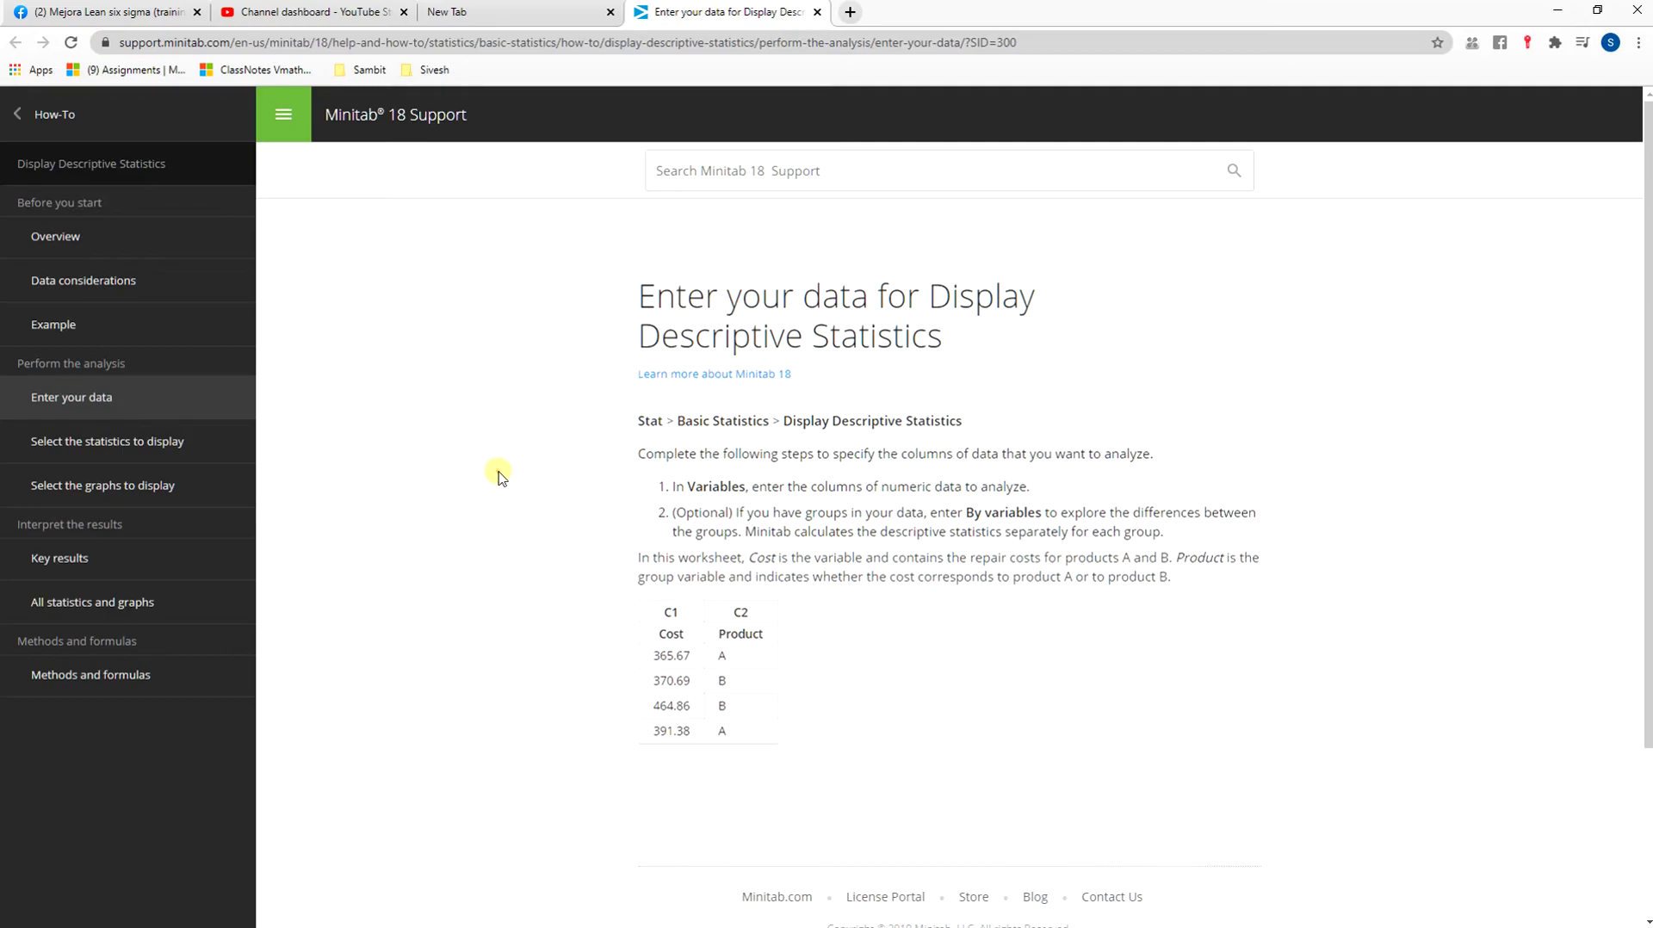
{"action": "scroll", "coordinate": [498, 473], "scroll_direction": "down", "scroll_amount": 3}
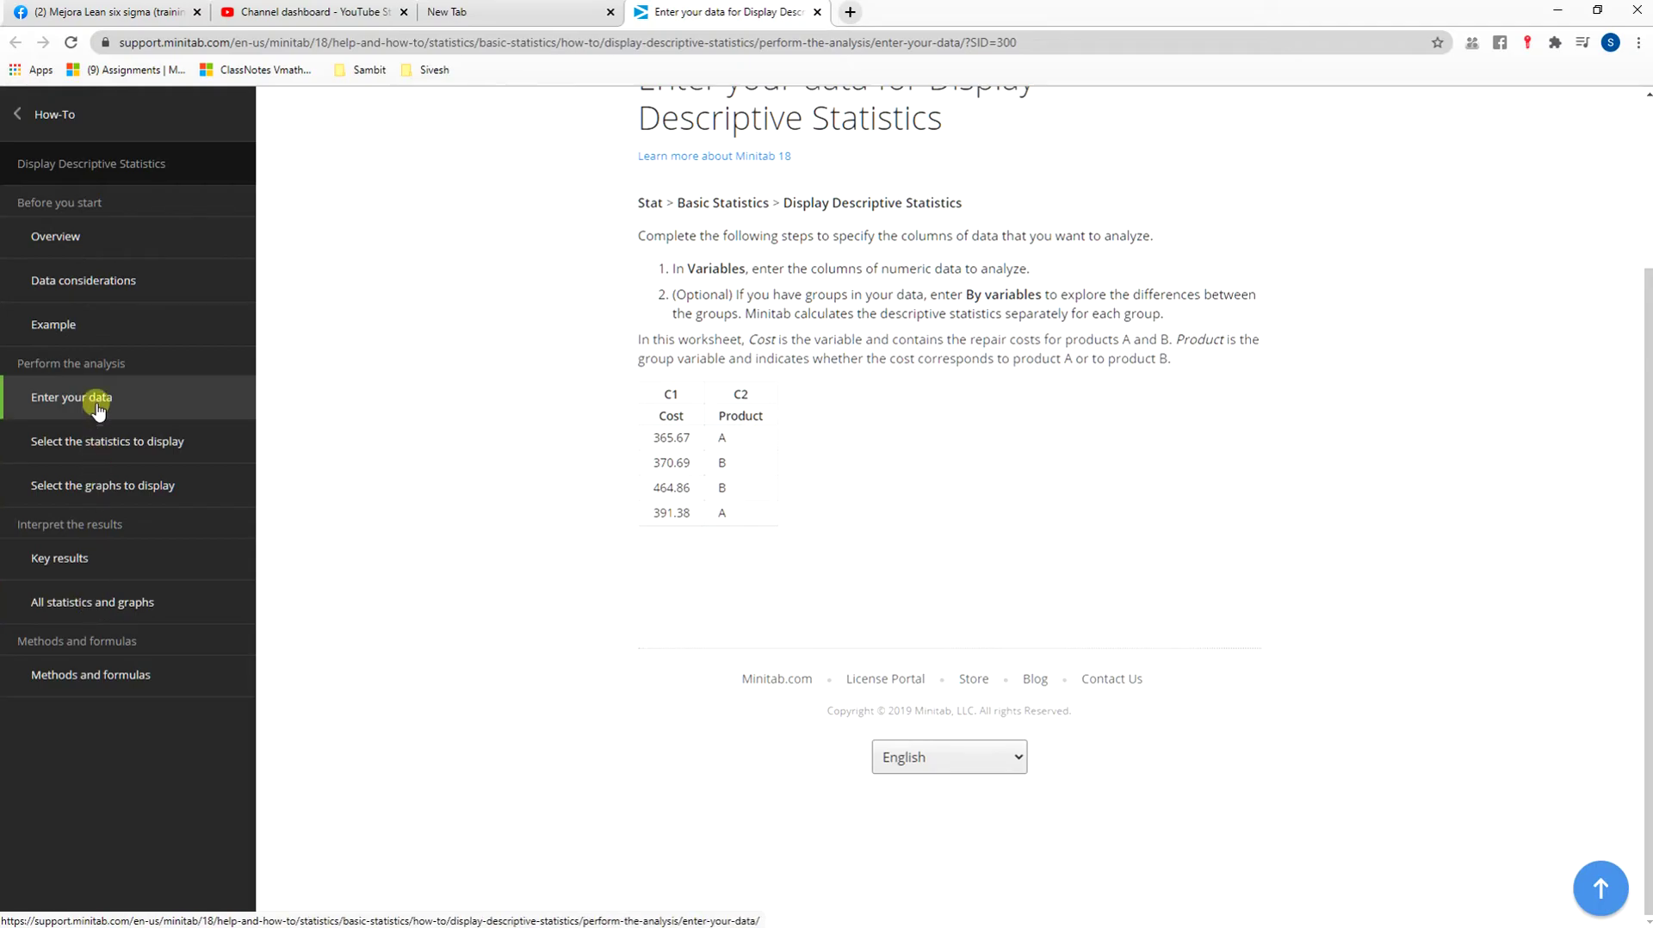
{"action": "left_click", "coordinate": [101, 675]}
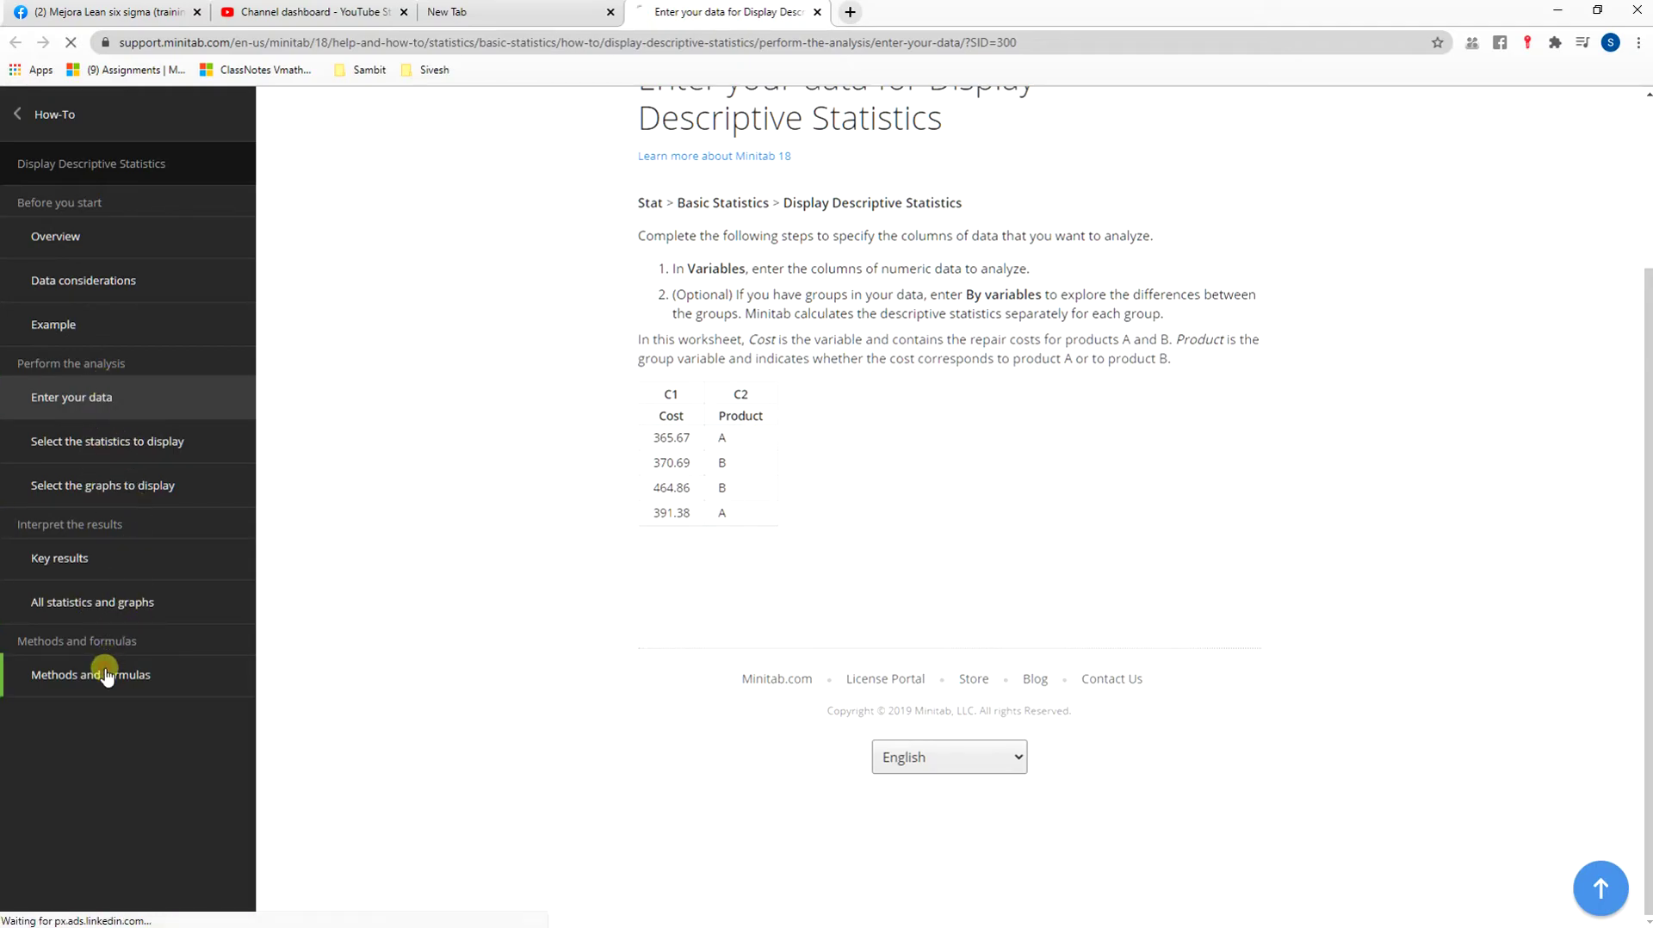
Step: Read the definitions and formulas for the mean, standard error of the mean, standard deviation and variance
{"action": "scroll", "coordinate": [373, 524], "scroll_direction": "down", "scroll_amount": 8}
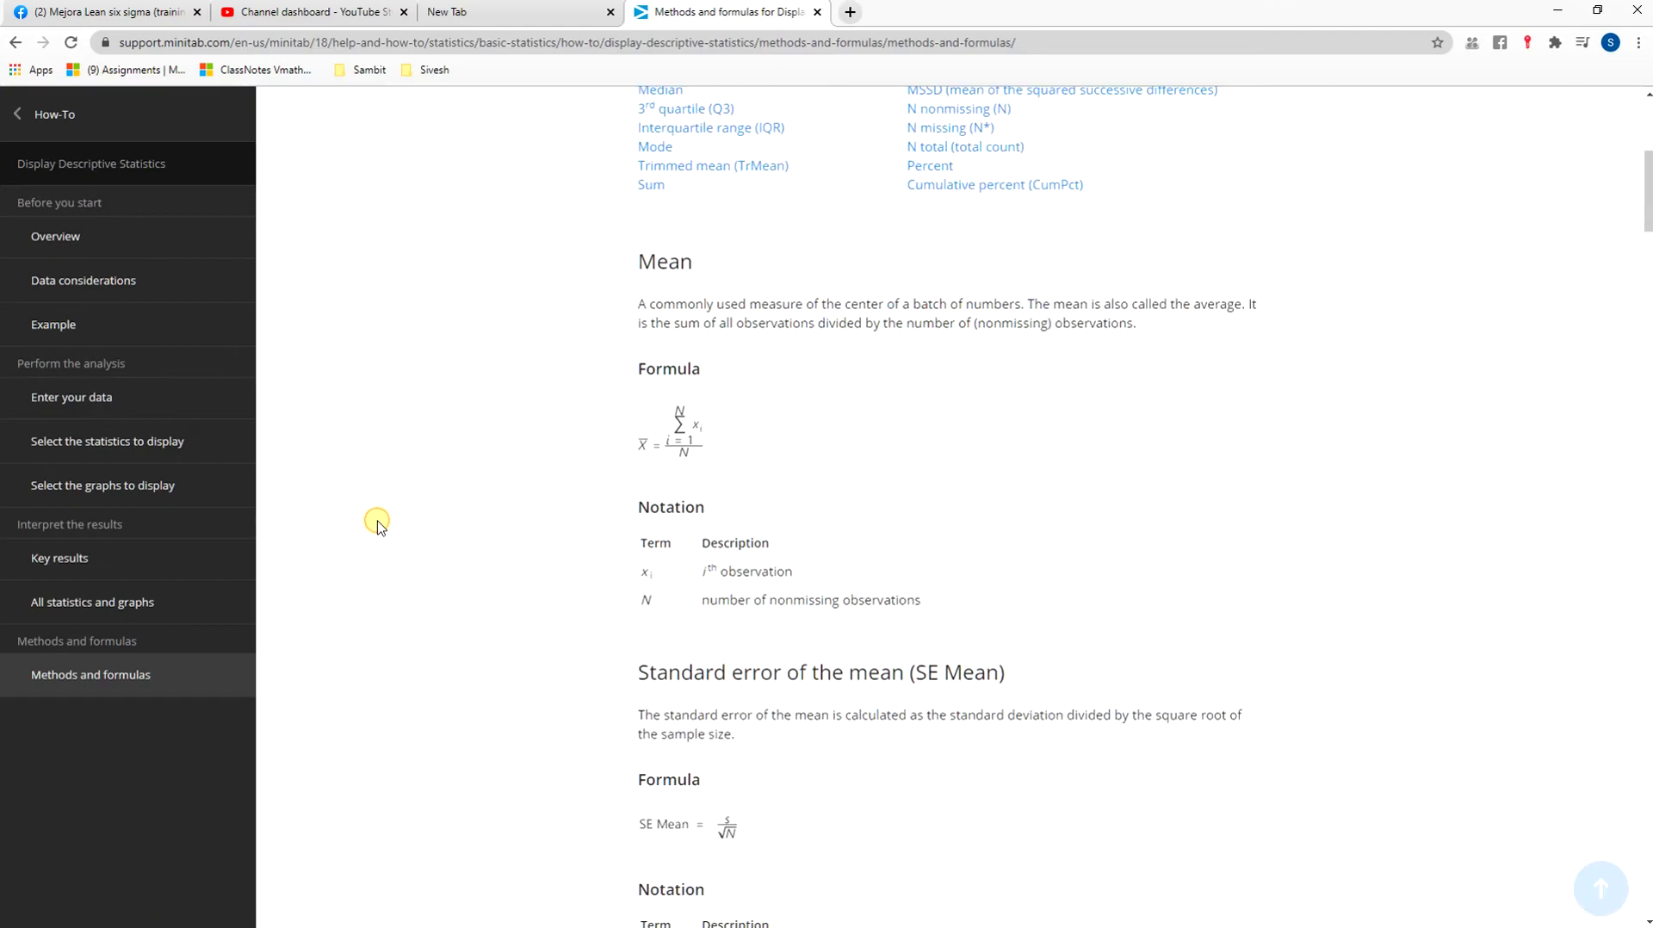
{"action": "scroll", "coordinate": [756, 168], "scroll_direction": "up", "scroll_amount": 1}
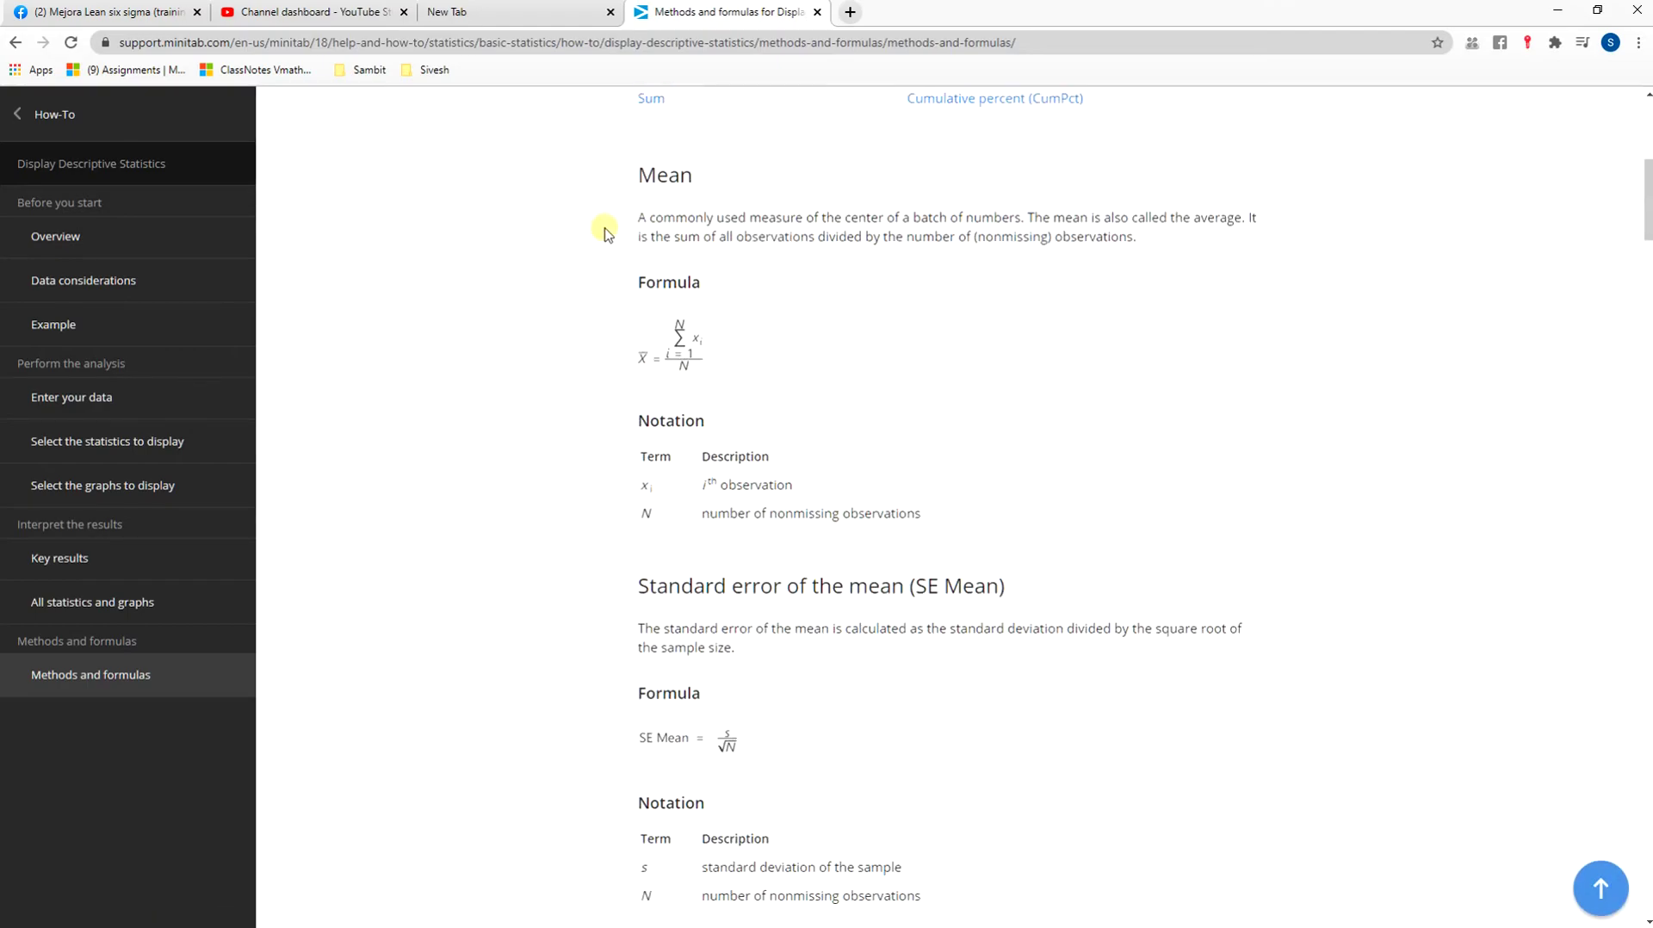
{"action": "left_click_drag", "start_coordinate": [659, 220], "coordinate": [878, 232]}
{"action": "left_click", "coordinate": [844, 358]}
{"action": "scroll", "coordinate": [554, 373], "scroll_direction": "down", "scroll_amount": 2}
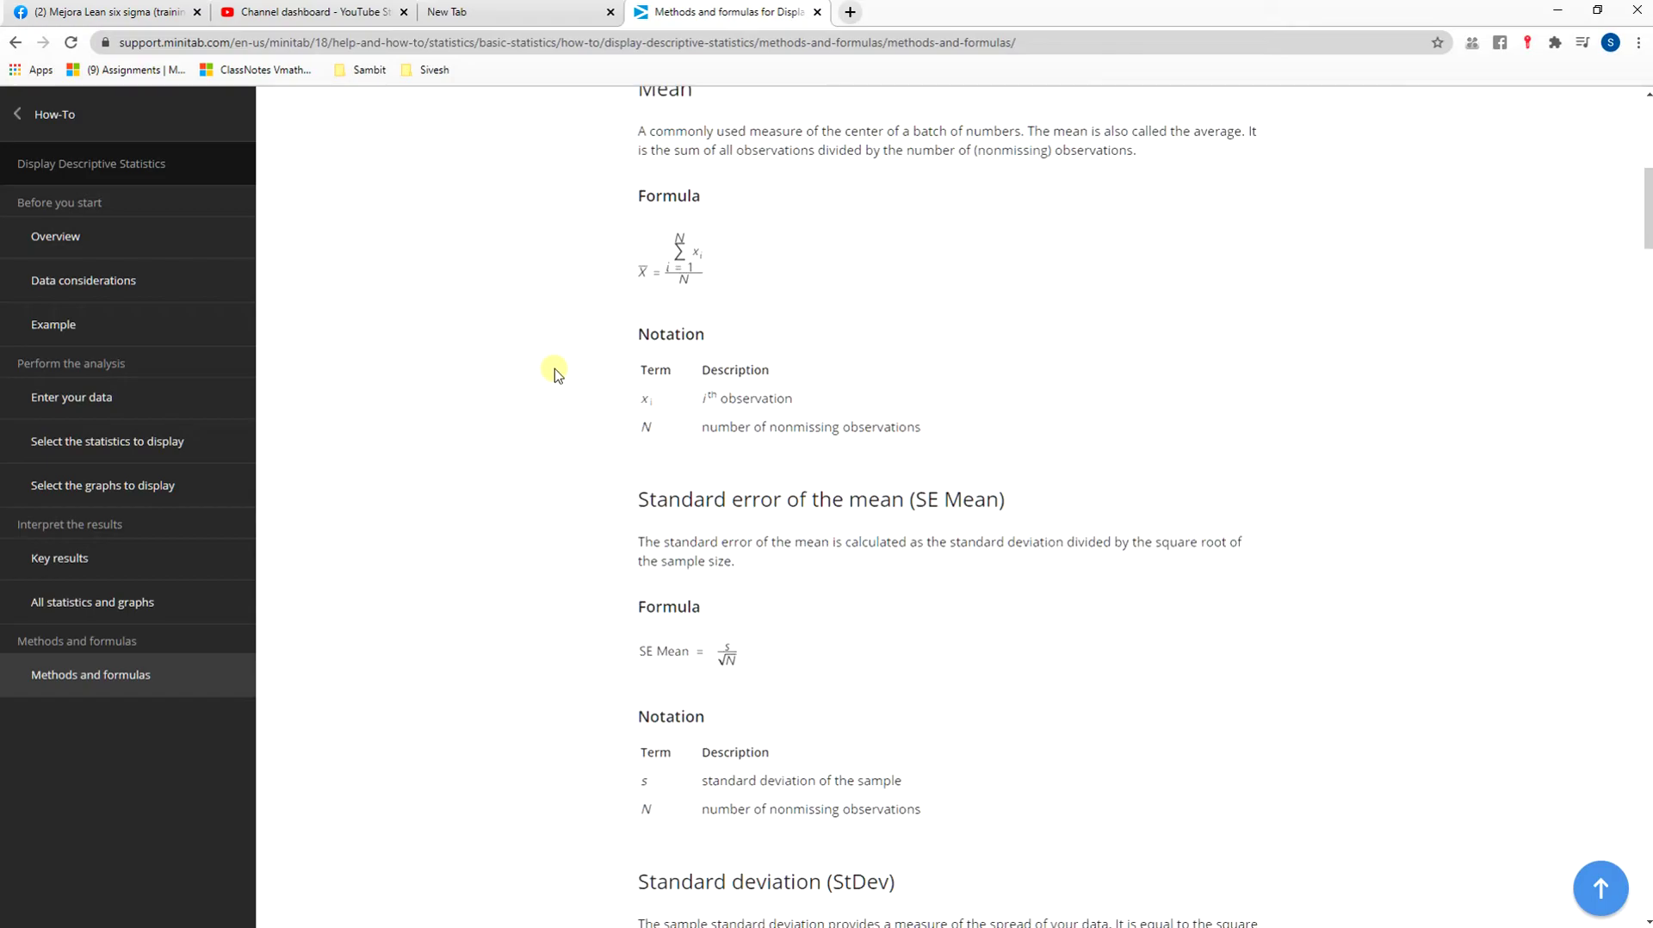
{"action": "scroll", "coordinate": [641, 369], "scroll_direction": "down", "scroll_amount": 2}
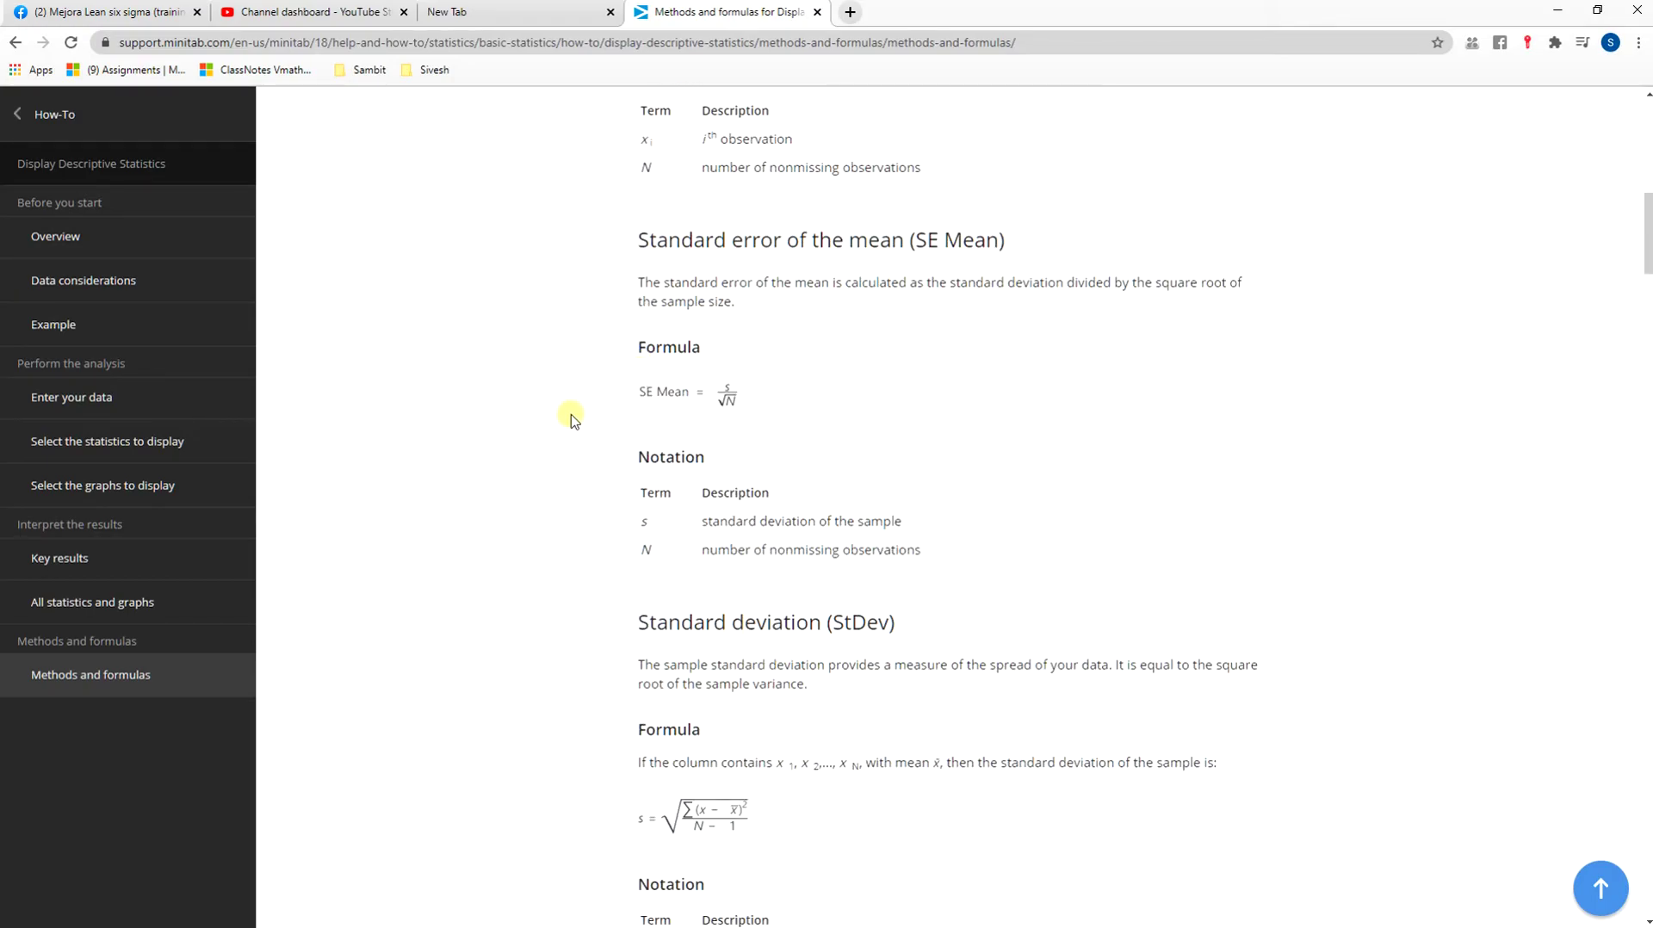
{"action": "scroll", "coordinate": [571, 416], "scroll_direction": "down", "scroll_amount": 2}
{"action": "scroll", "coordinate": [568, 417], "scroll_direction": "down", "scroll_amount": 2}
{"action": "scroll", "coordinate": [565, 417], "scroll_direction": "down", "scroll_amount": 4}
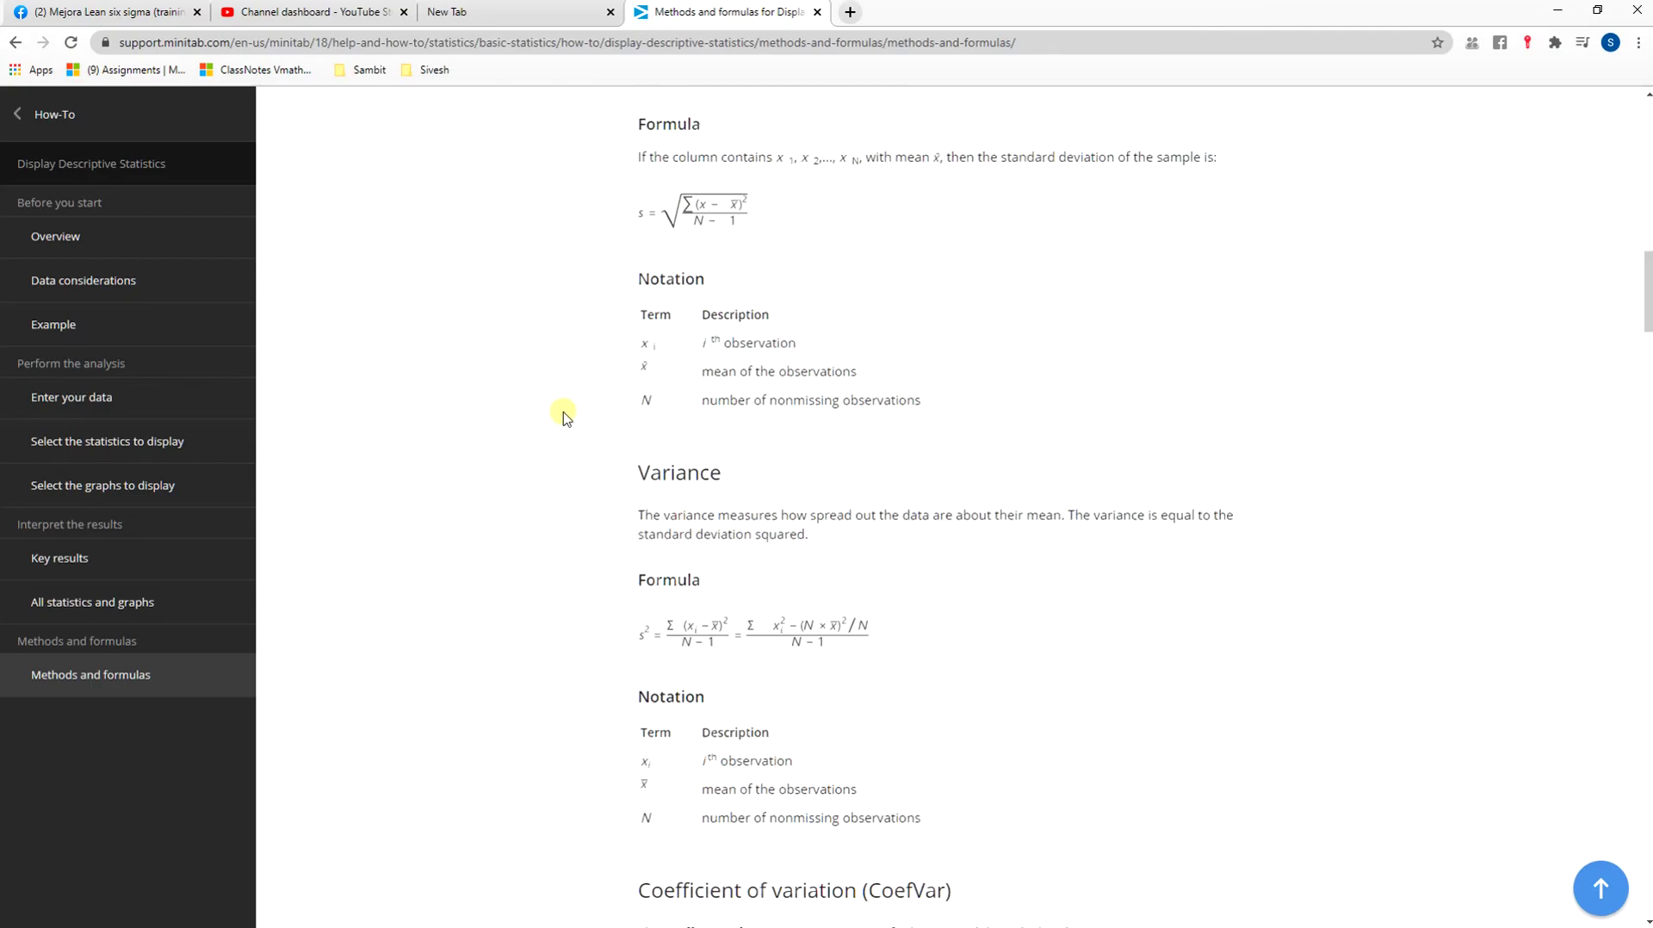
{"action": "left_click_drag", "start_coordinate": [638, 429], "coordinate": [1036, 460]}
{"action": "left_click", "coordinate": [1033, 573]}
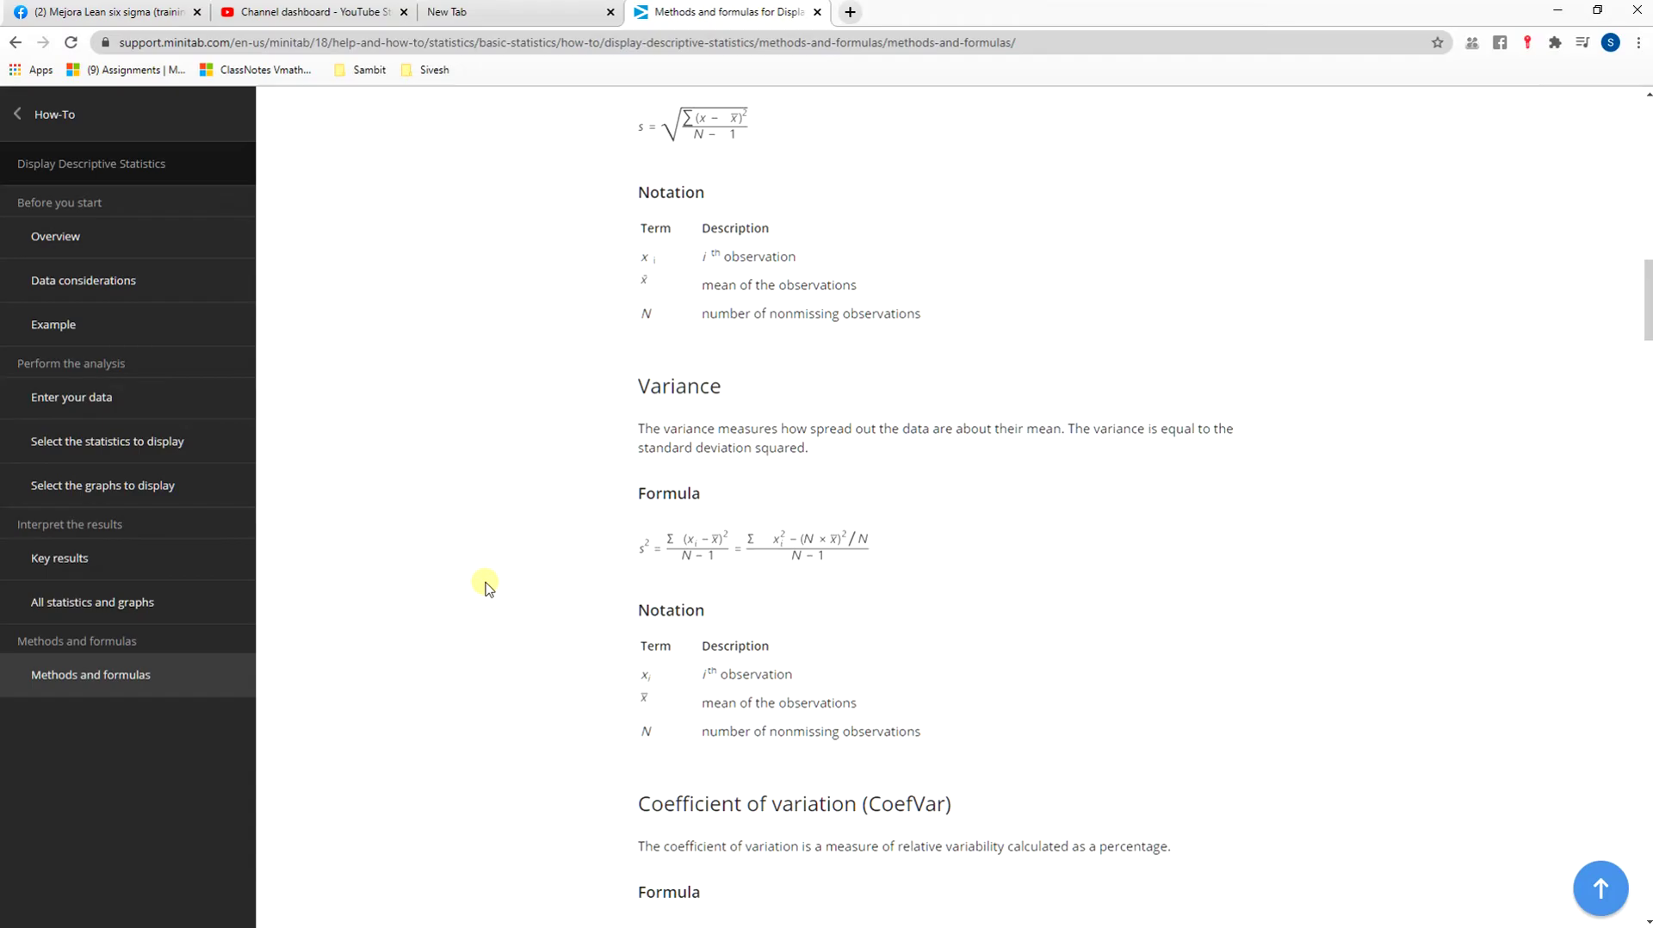
Step: Return to Minitab, dismiss the Display Descriptive Statistics dialog without running it, and switch to the slideshow
{"action": "key", "text": "alt+Tab"}
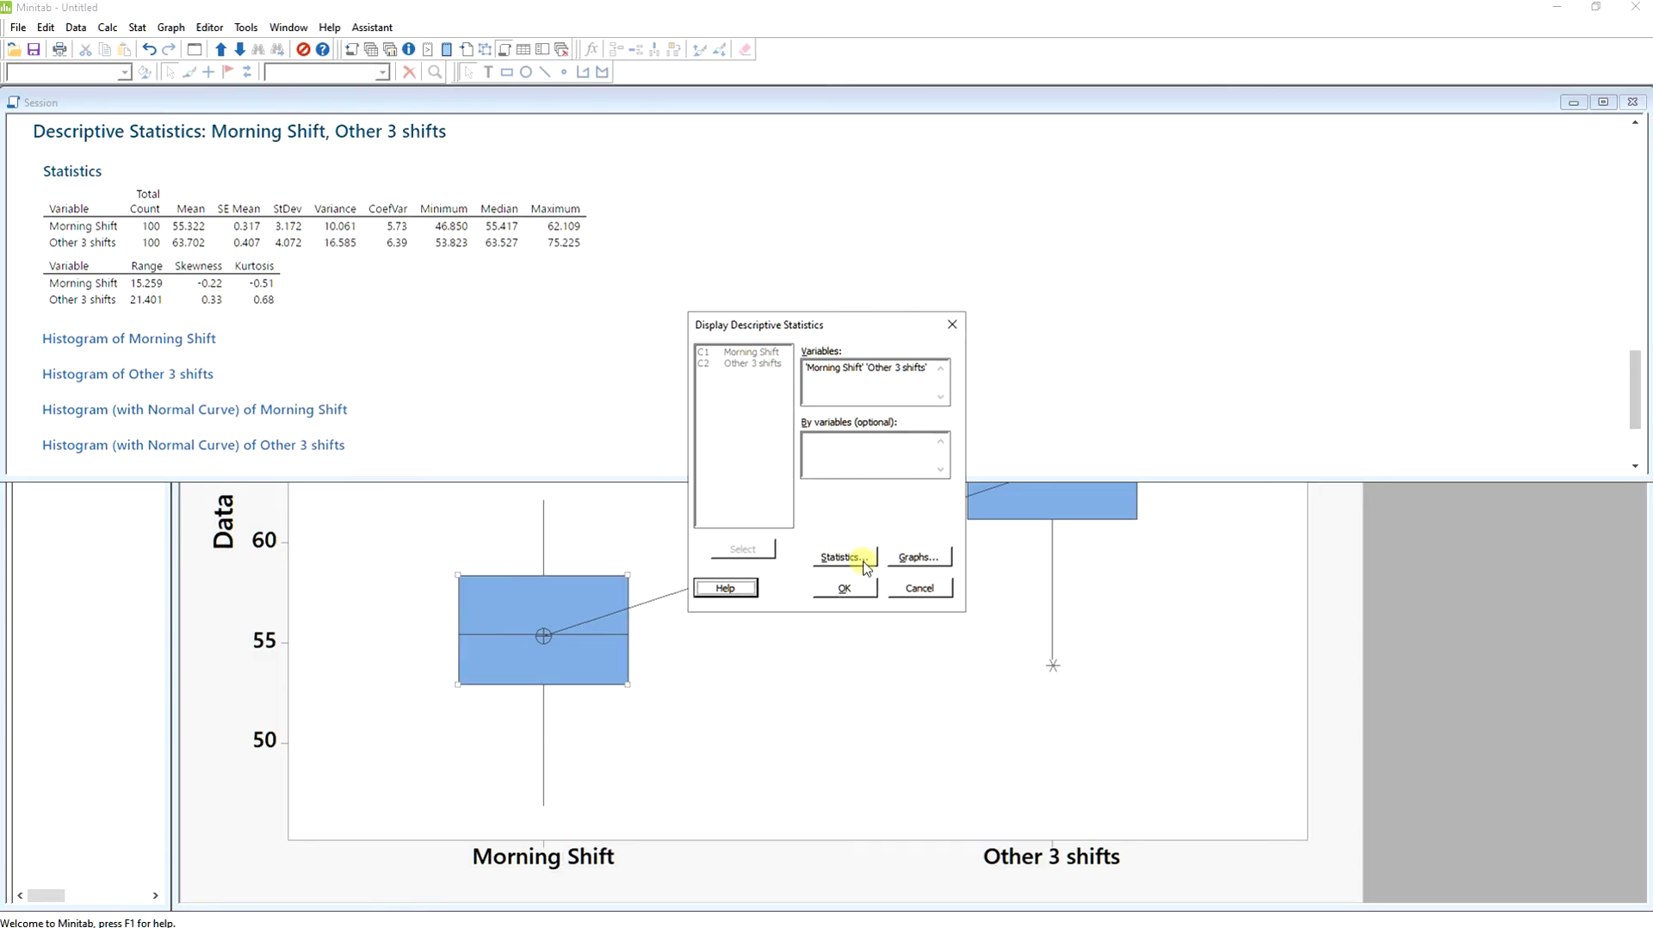
{"action": "left_click", "coordinate": [920, 588]}
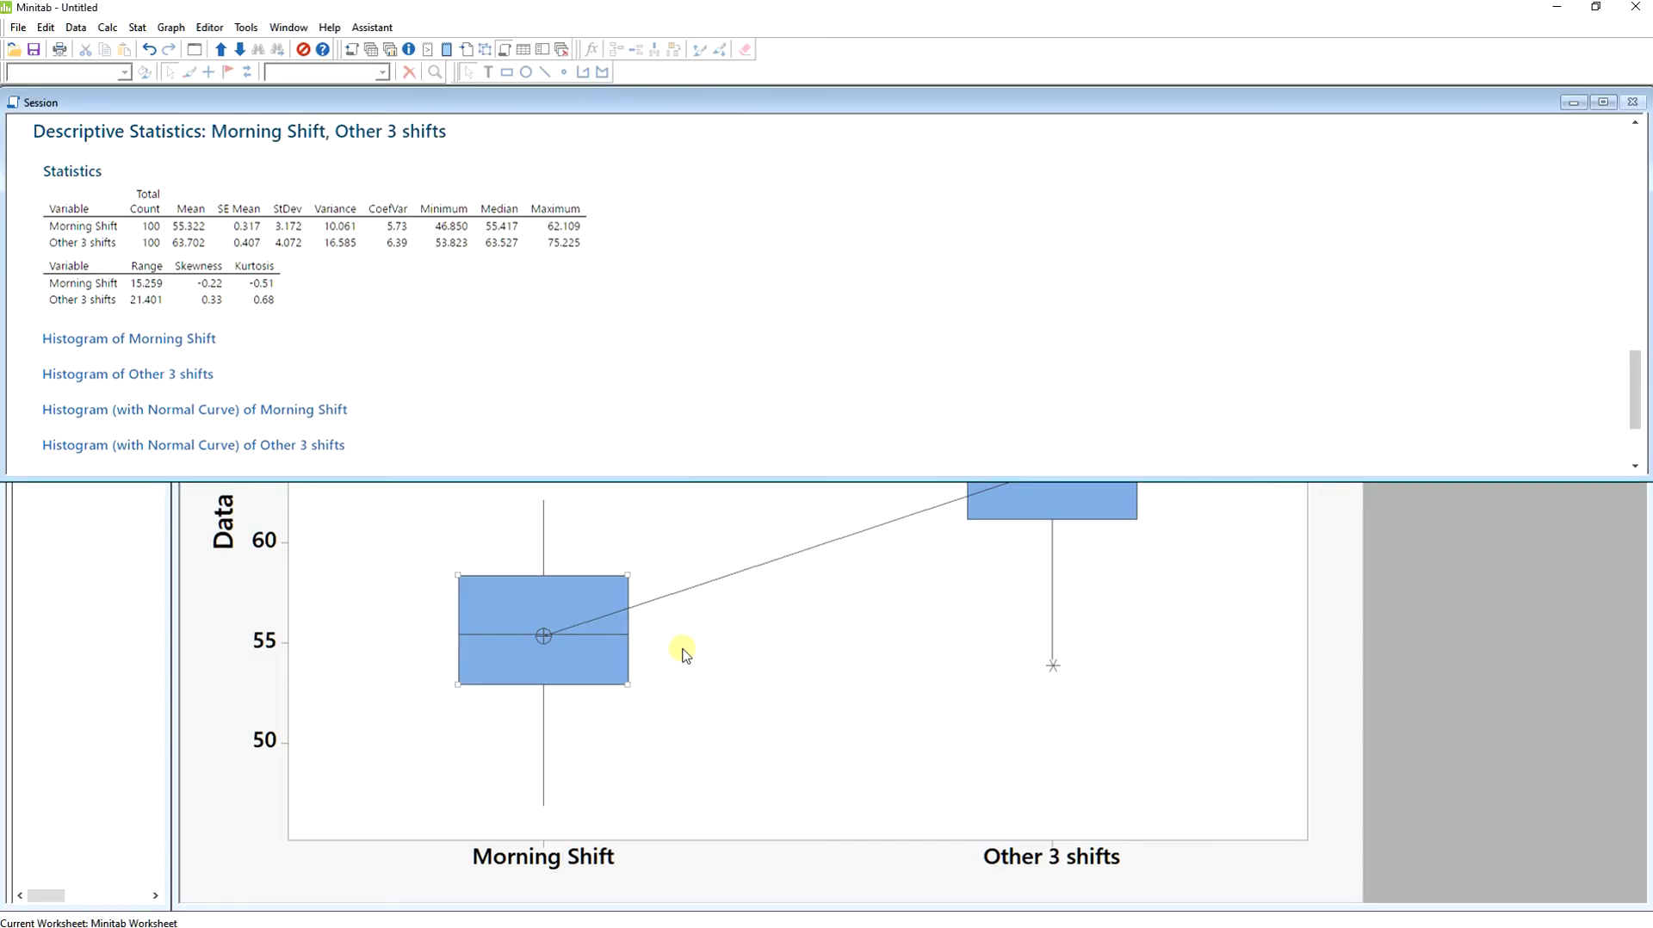
{"action": "key", "text": "alt+Tab"}
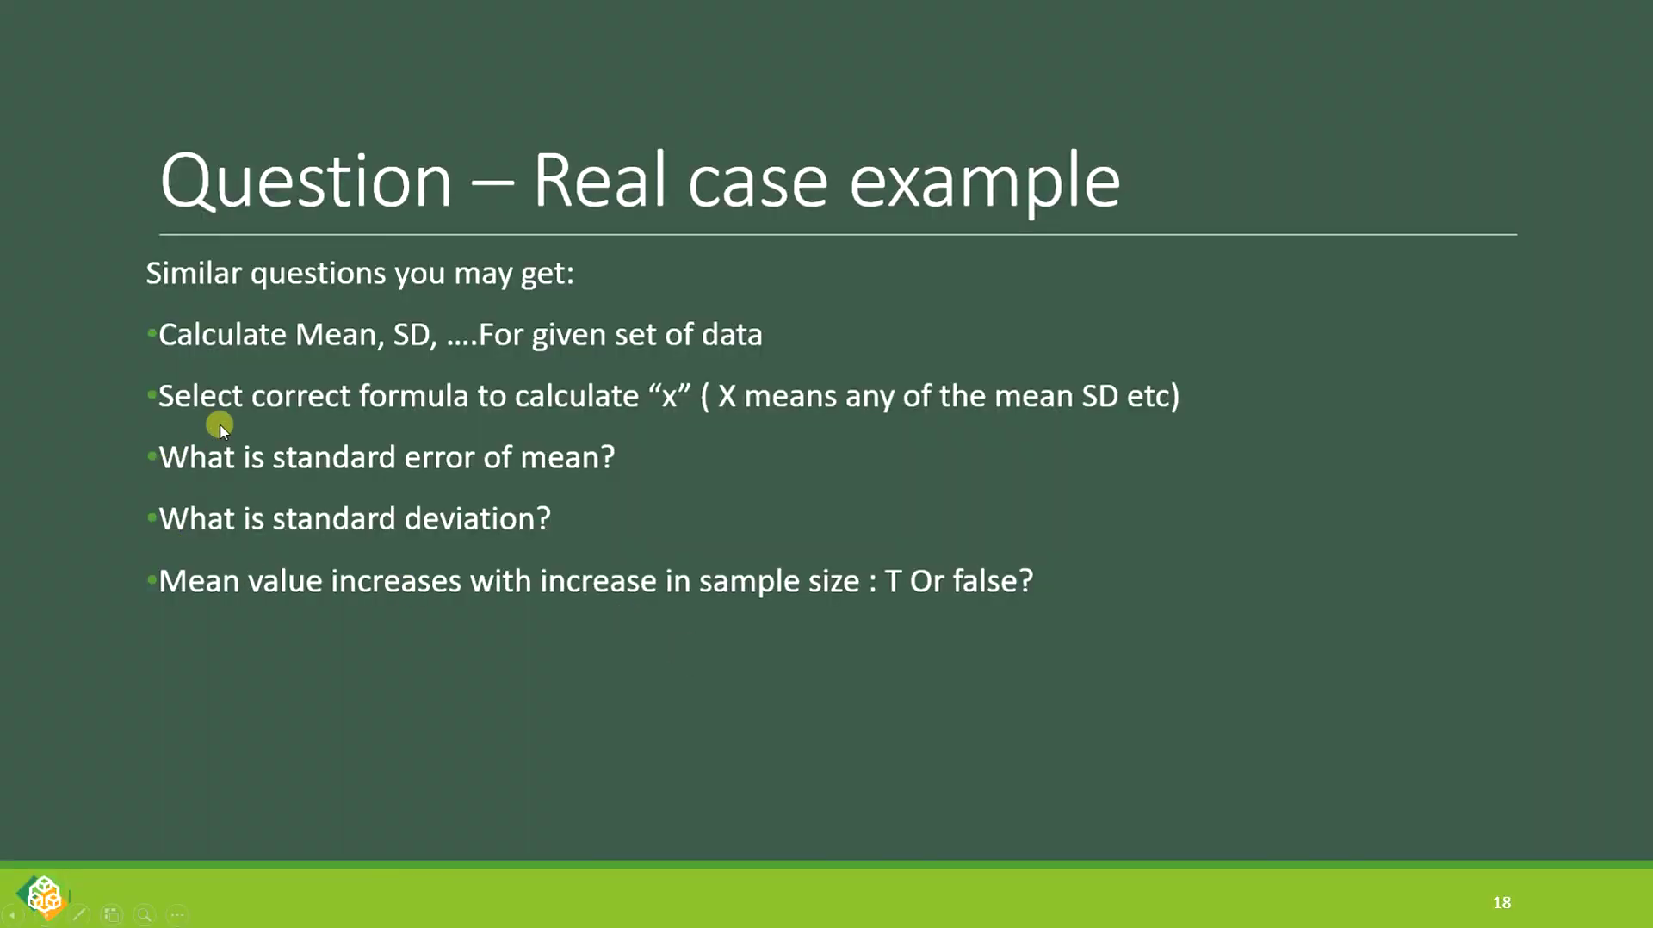